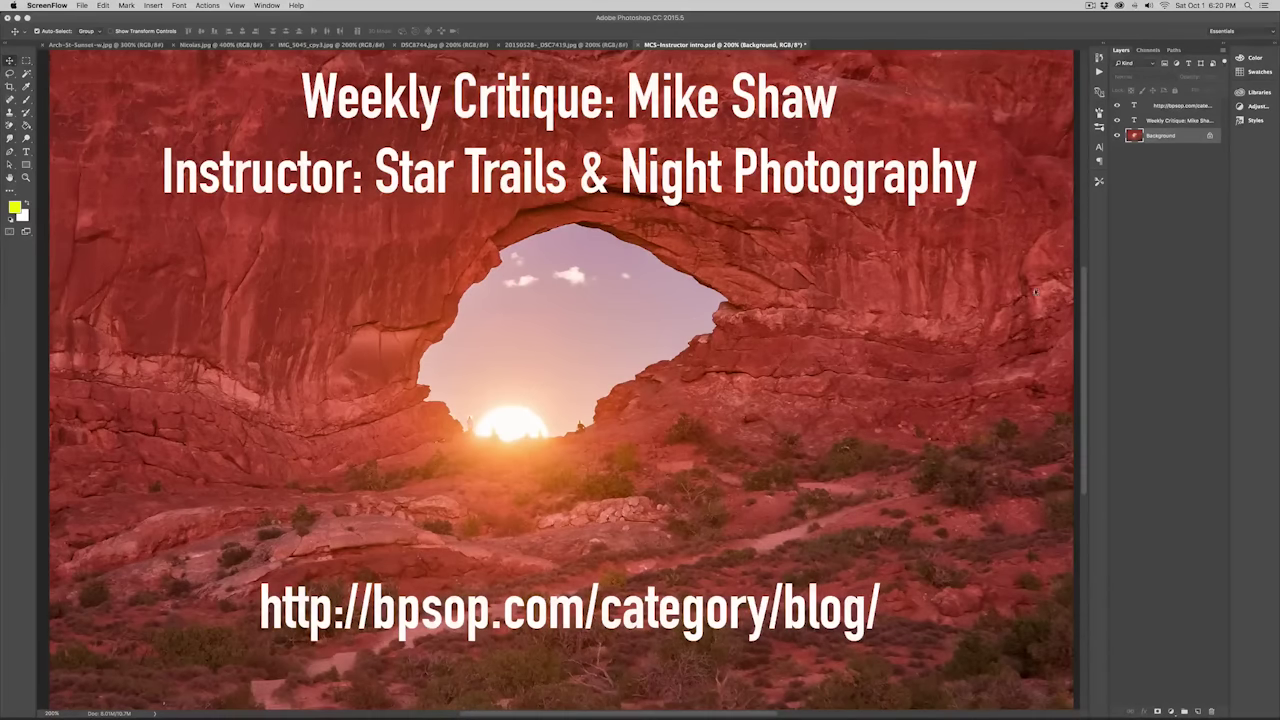
Look over the IMG_5045 guinea pig photo, then switch to the DSC8744.jpg castle photo.
{"action": "left_click", "coordinate": [326, 49]}
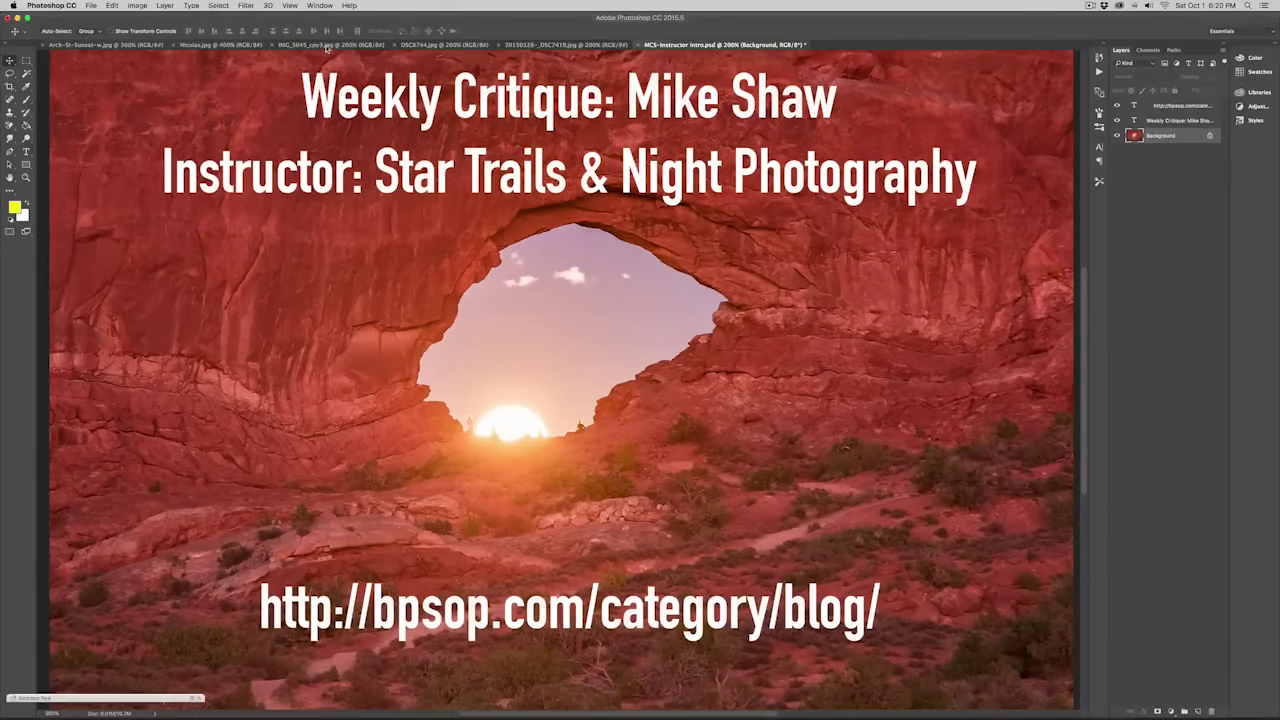
{"action": "left_click", "coordinate": [326, 49]}
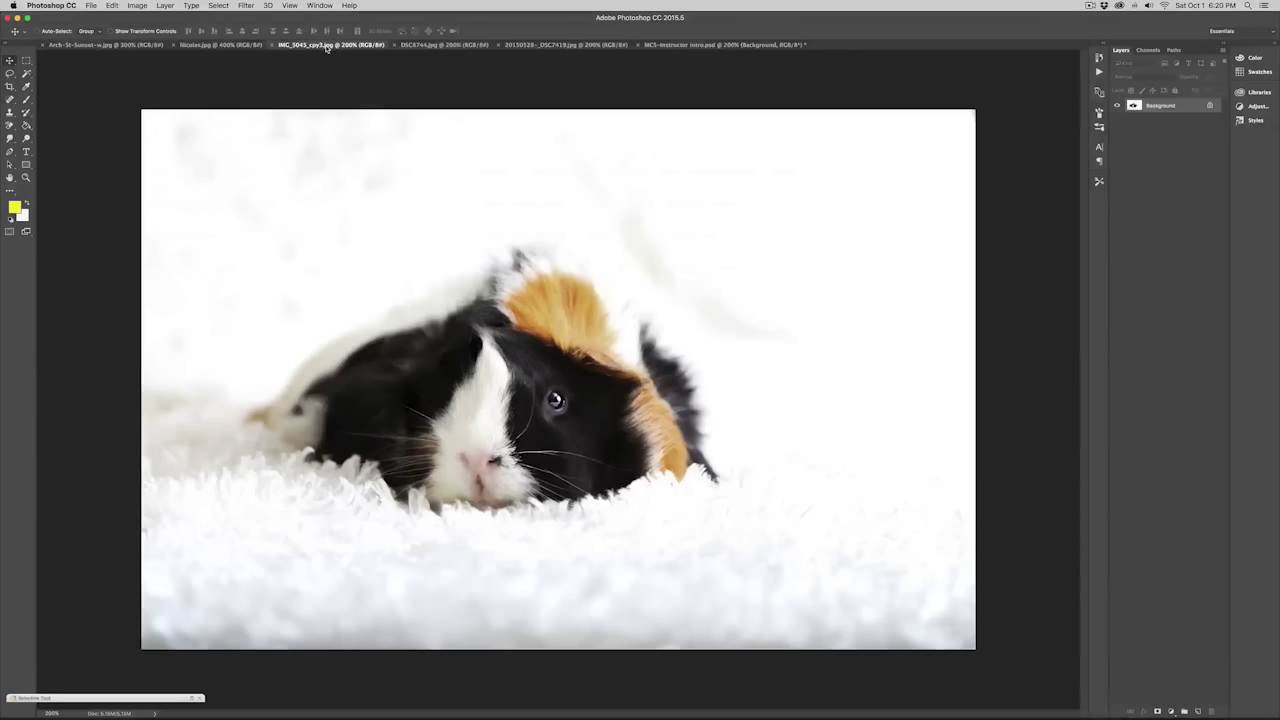
{"action": "left_click", "coordinate": [421, 46]}
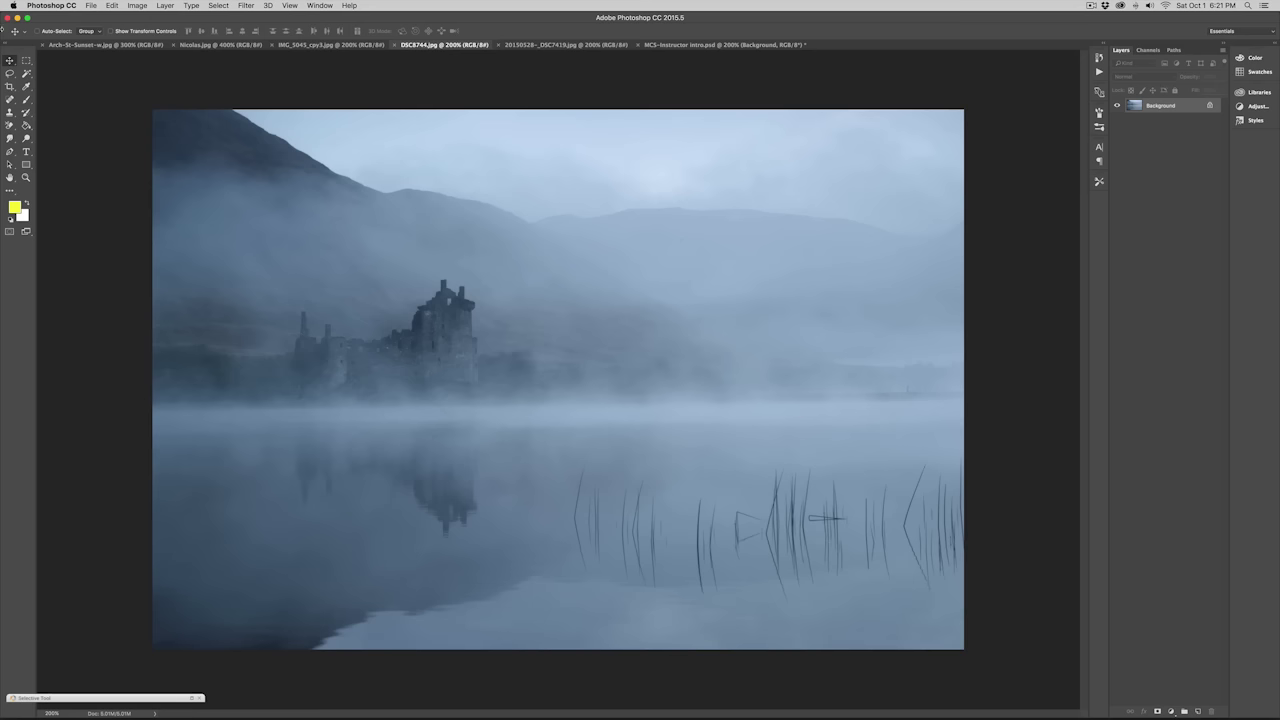
Select the Crop tool to frame the whole DSC8744.jpg image.
{"action": "left_click", "coordinate": [10, 88]}
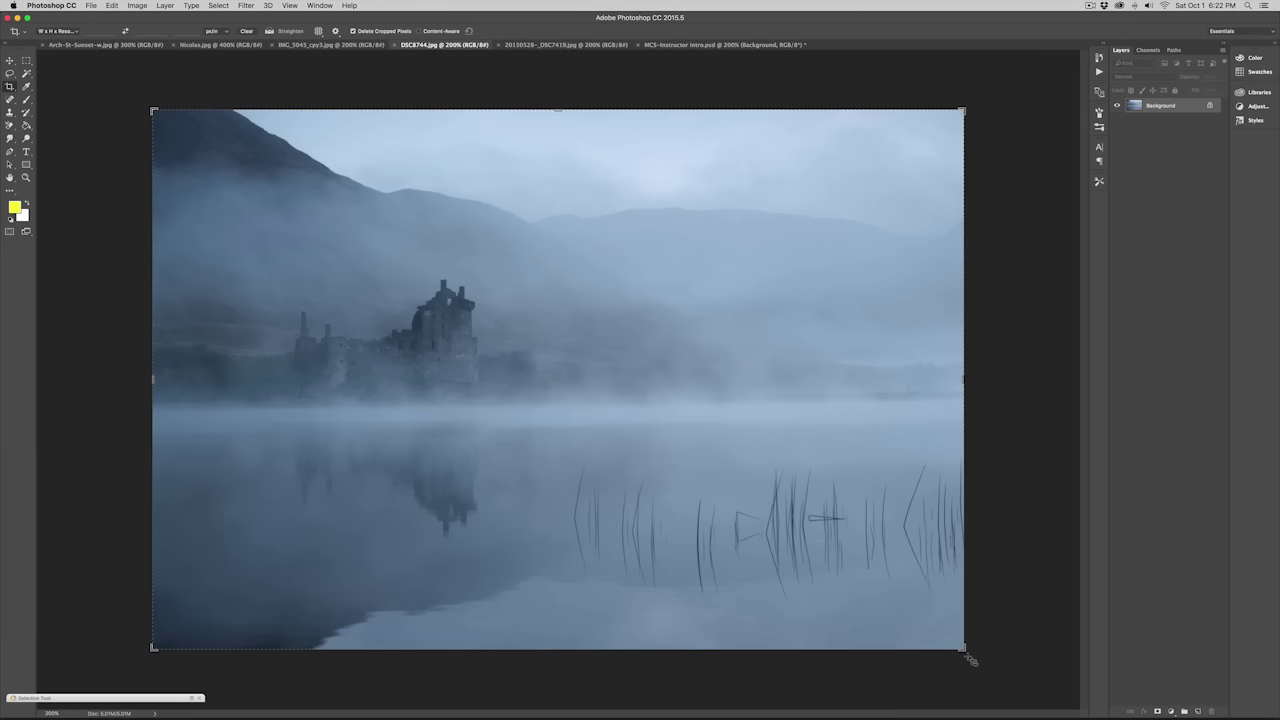
Trim all four crop edges and shift the photo so the castle sits on the left third.
{"action": "left_click_drag", "start_coordinate": [961, 648], "coordinate": [905, 606]}
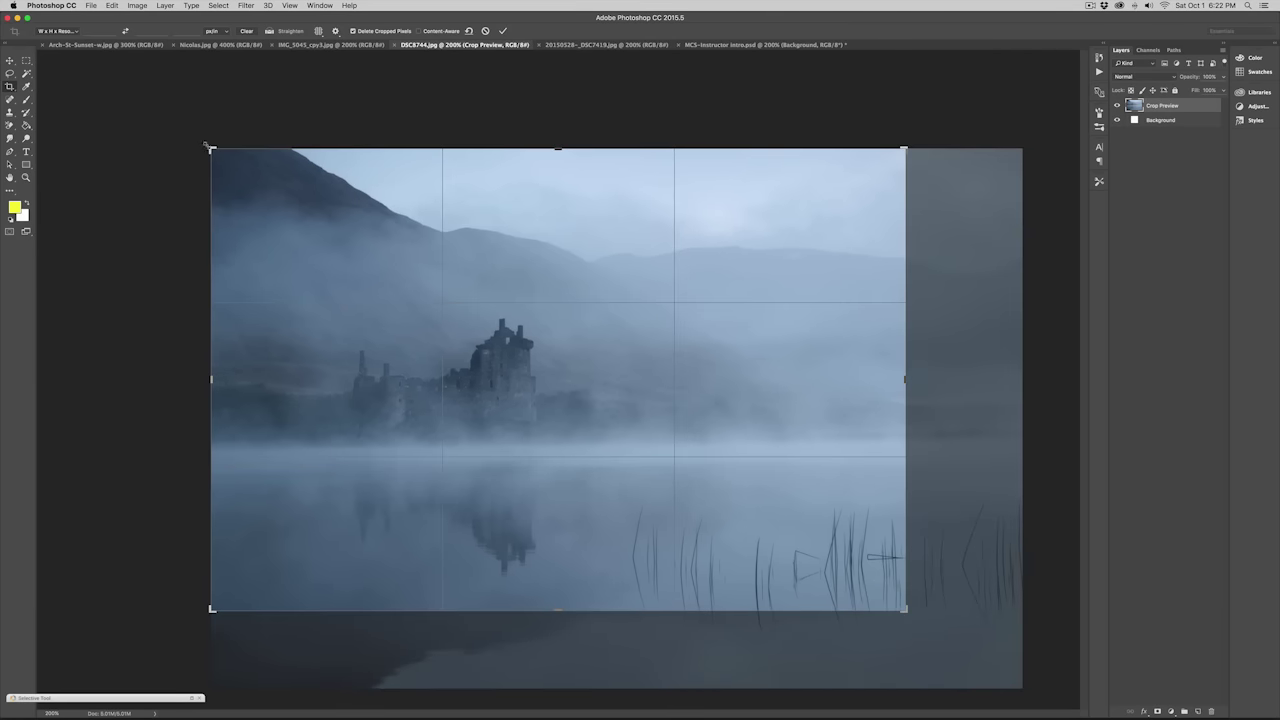
{"action": "left_click_drag", "start_coordinate": [211, 149], "coordinate": [240, 169]}
{"action": "mouse_move", "coordinate": [558, 352]}
{"action": "left_mouse_down"}
{"action": "mouse_move", "coordinate": [558, 341]}
{"action": "mouse_move", "coordinate": [559, 358]}
{"action": "left_mouse_up"}
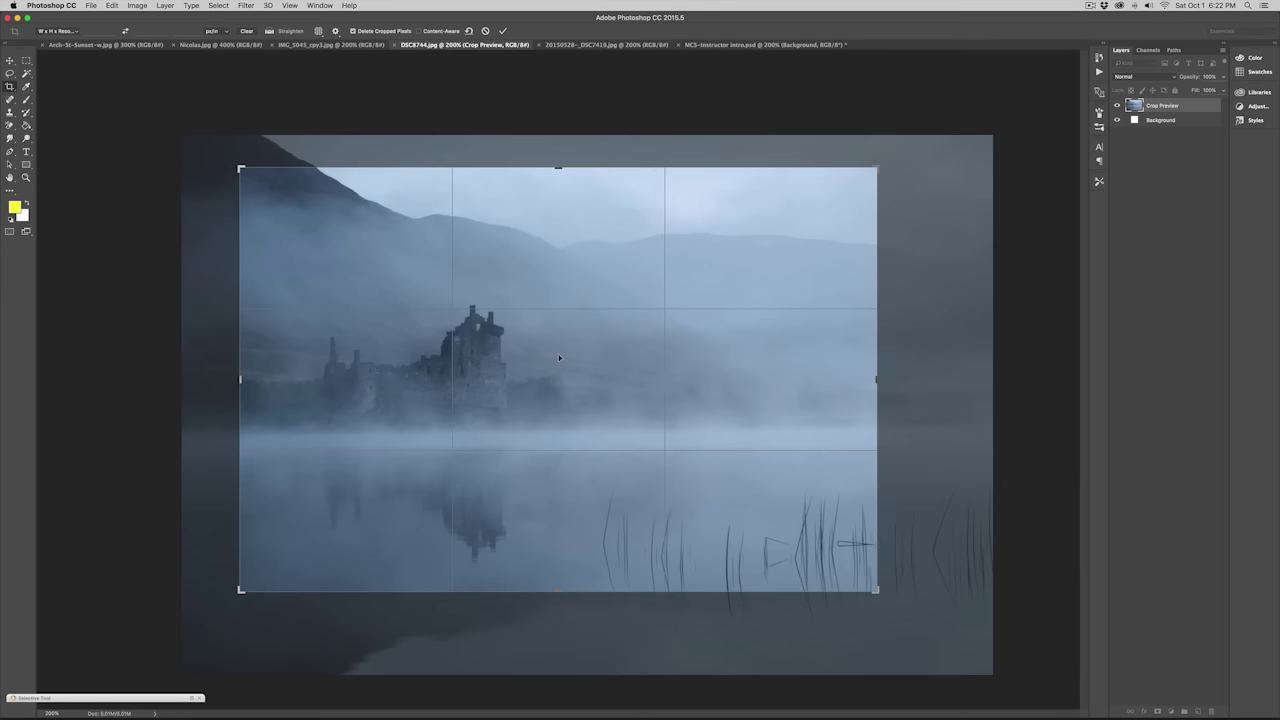
{"action": "left_click_drag", "start_coordinate": [558, 354], "coordinate": [545, 359]}
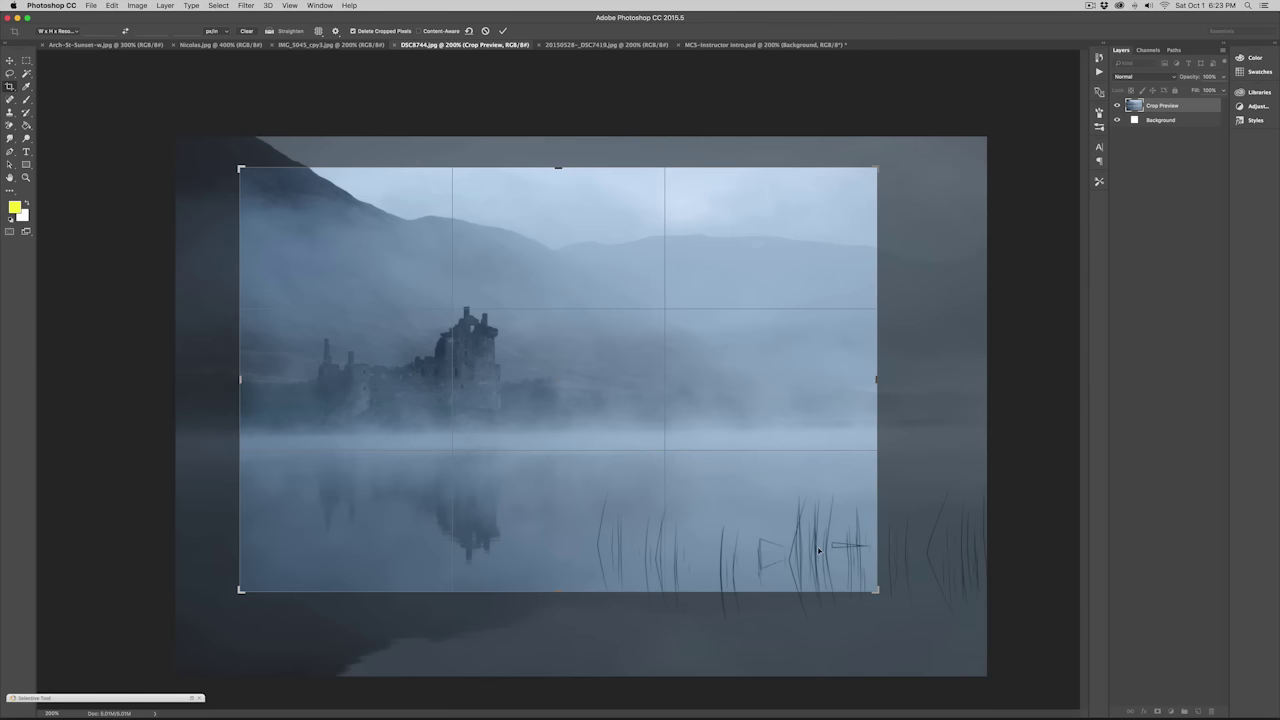
Apply the castle crop and convert the Background into an editable Layer 0.
{"action": "key", "text": "Return"}
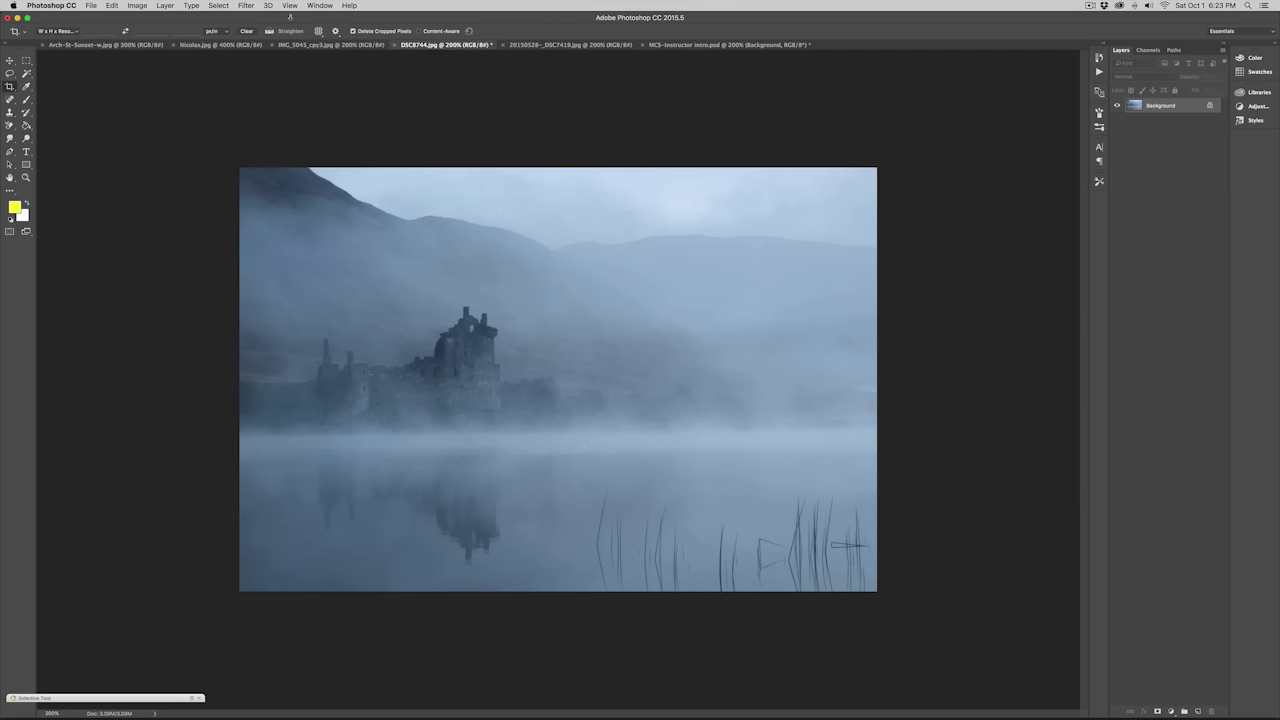
{"action": "left_click", "coordinate": [1210, 106]}
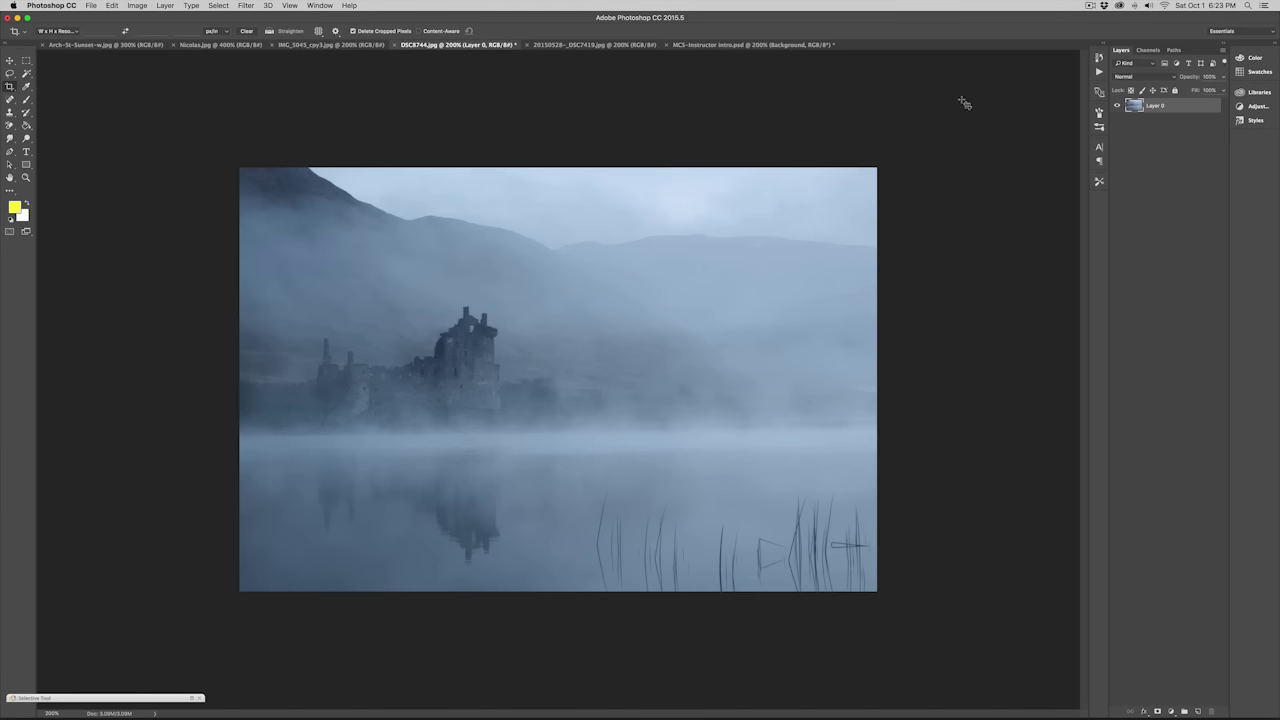
{"action": "left_click", "coordinate": [246, 6]}
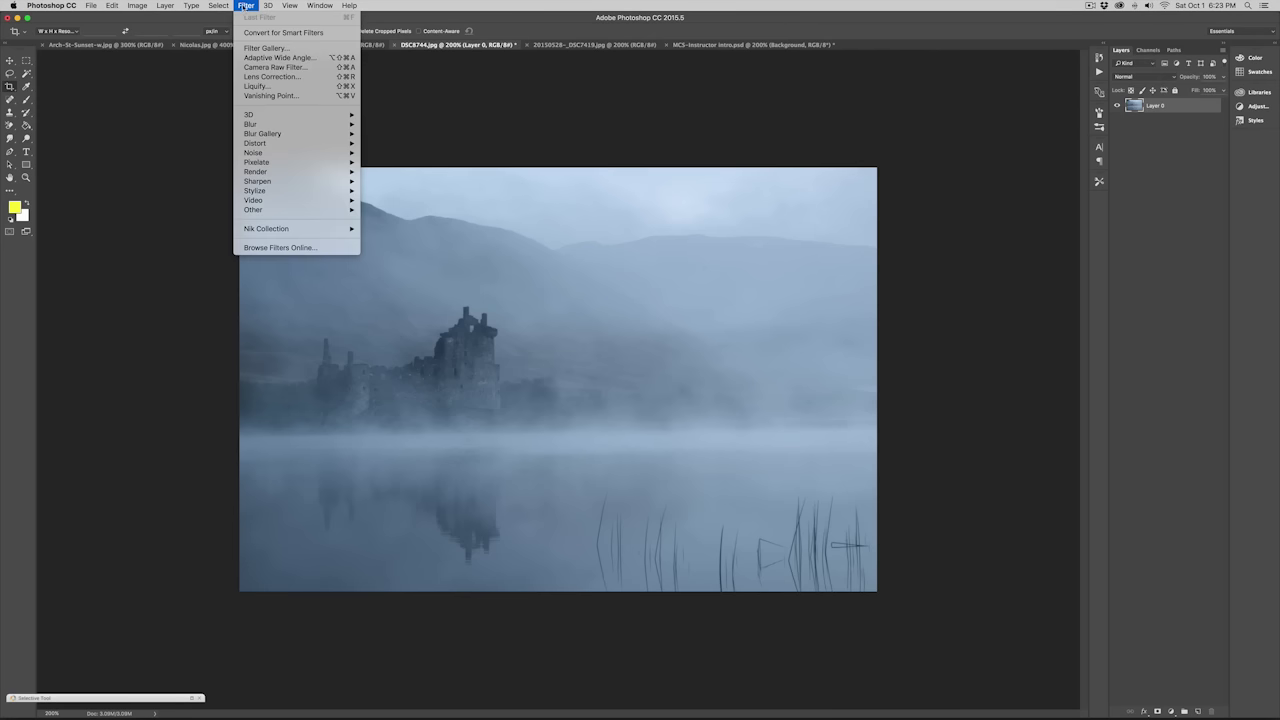
Draw a Camera Raw radial filter around the castle.
{"action": "left_click", "coordinate": [247, 67]}
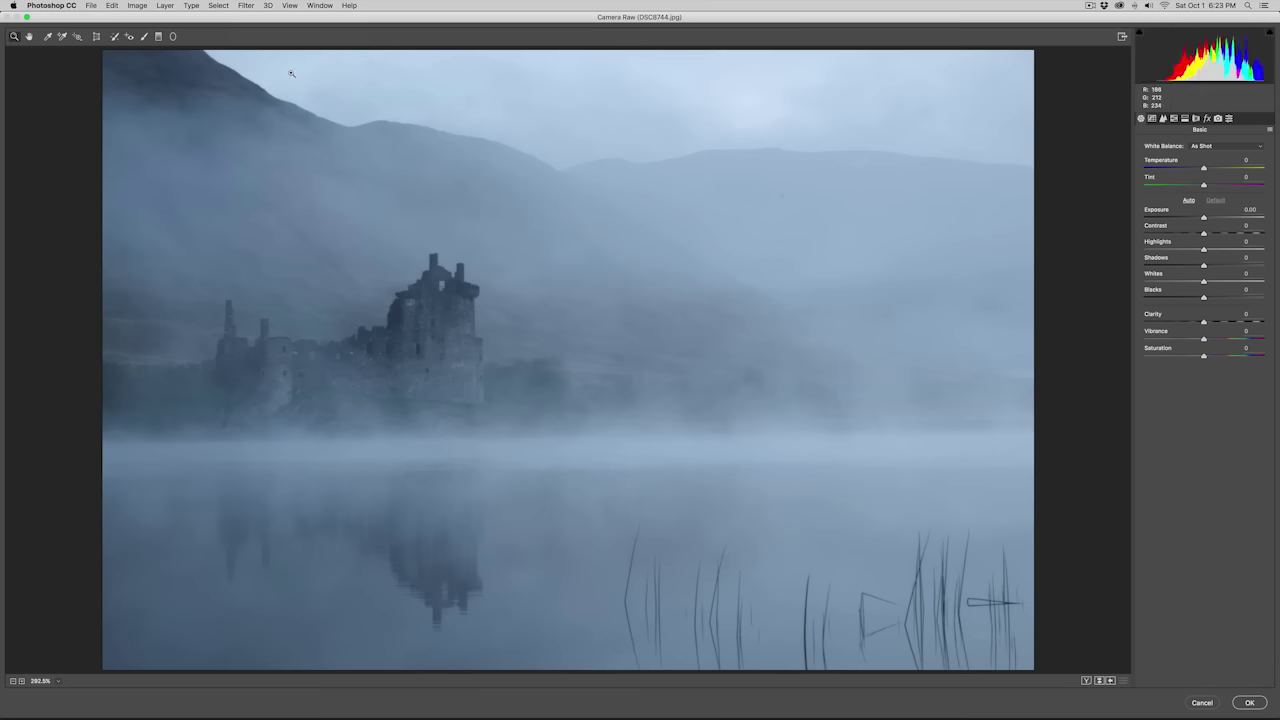
{"action": "left_click", "coordinate": [173, 36]}
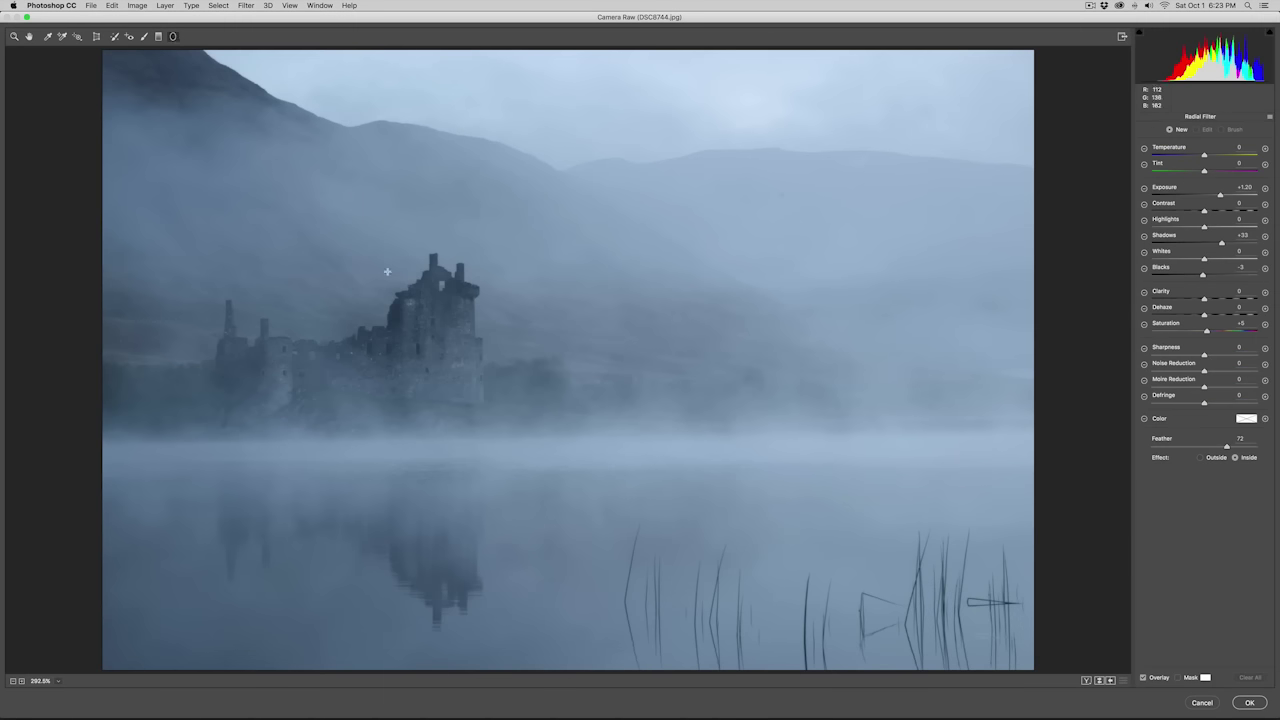
{"action": "mouse_move", "coordinate": [336, 346]}
{"action": "left_mouse_down"}
{"action": "mouse_move", "coordinate": [430, 390]}
{"action": "mouse_move", "coordinate": [489, 458]}
{"action": "left_mouse_up"}
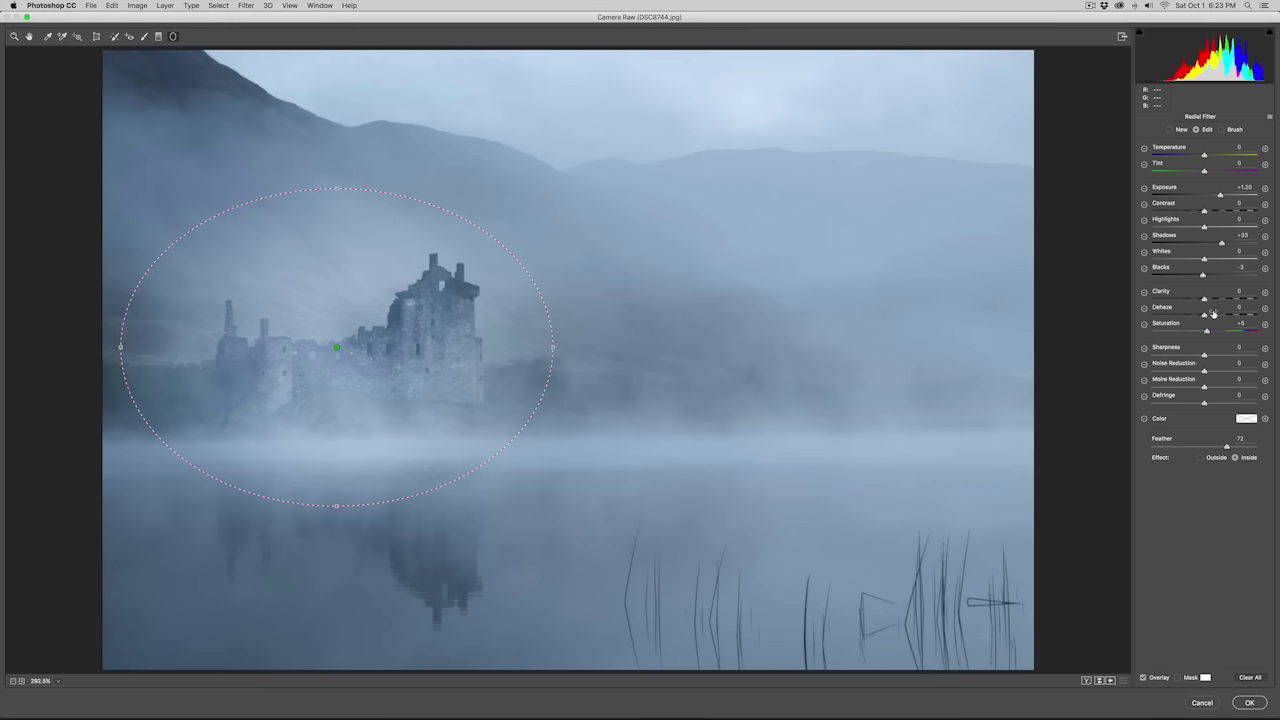
Zero shadows and saturation, set Clarity +25, Dehaze +30, Exposure +0.70, and apply the filter.
{"action": "double_click", "coordinate": [1220, 195]}
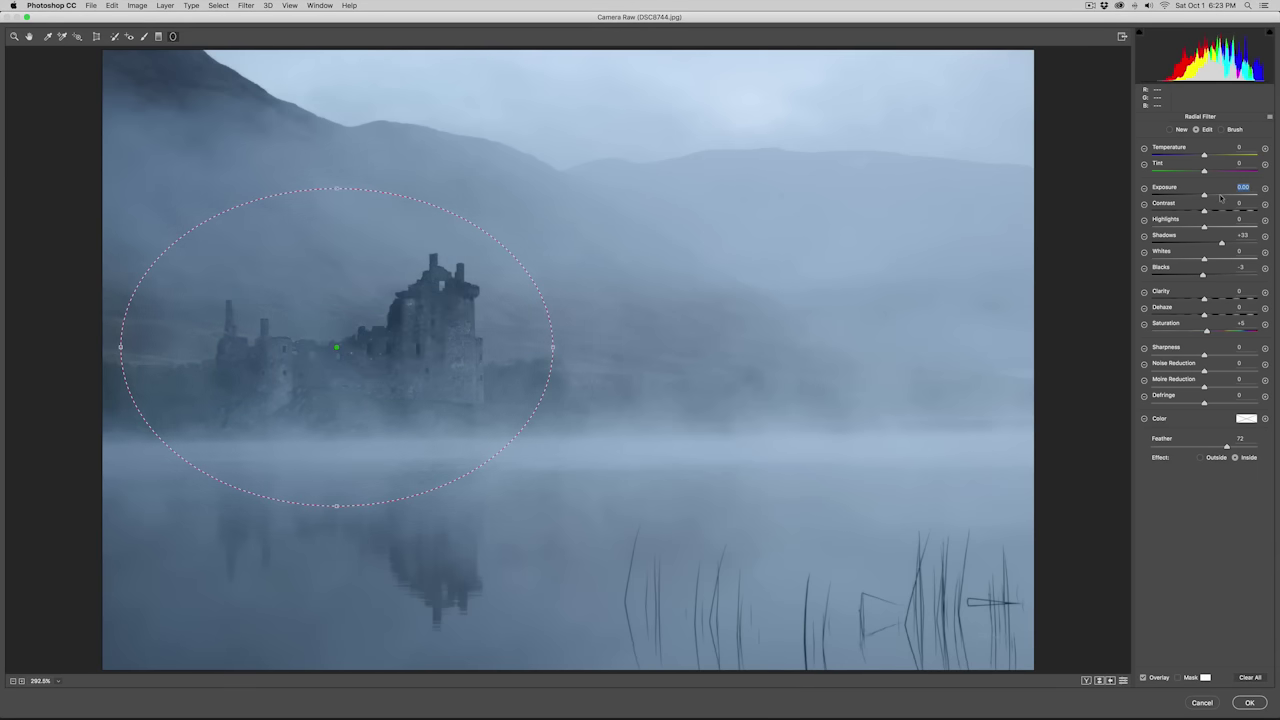
{"action": "double_click", "coordinate": [1221, 245]}
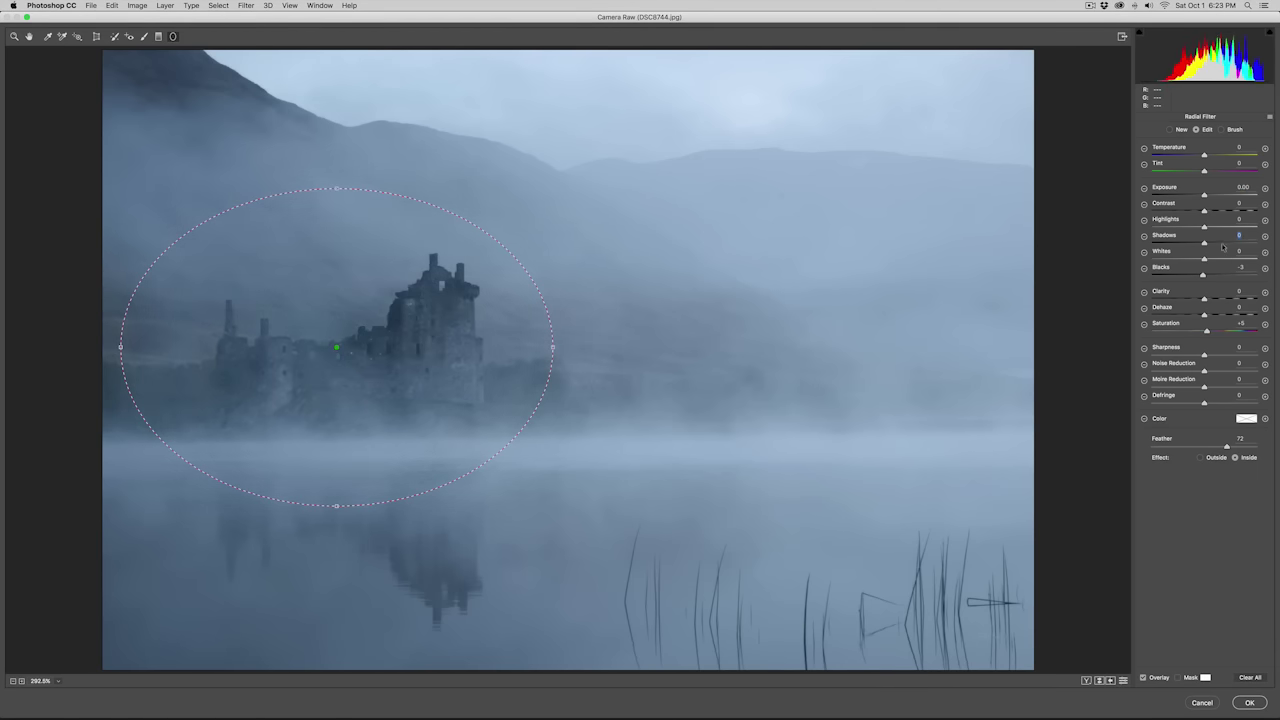
{"action": "double_click", "coordinate": [1206, 332]}
{"action": "mouse_move", "coordinate": [1205, 316]}
{"action": "left_mouse_down"}
{"action": "mouse_move", "coordinate": [1244, 316]}
{"action": "mouse_move", "coordinate": [1198, 318]}
{"action": "mouse_move", "coordinate": [1222, 319]}
{"action": "mouse_move", "coordinate": [1217, 302]}
{"action": "left_mouse_up"}
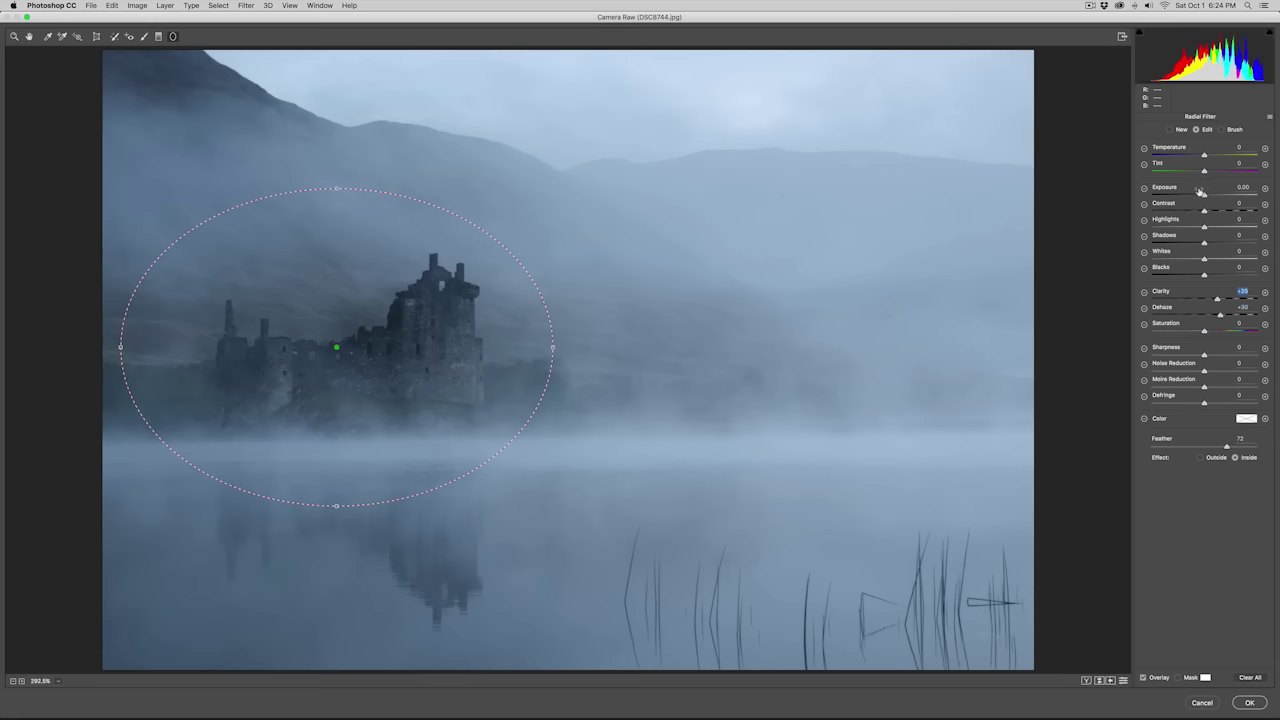
{"action": "left_click_drag", "start_coordinate": [1204, 196], "coordinate": [1213, 196]}
{"action": "left_click", "coordinate": [1250, 704]}
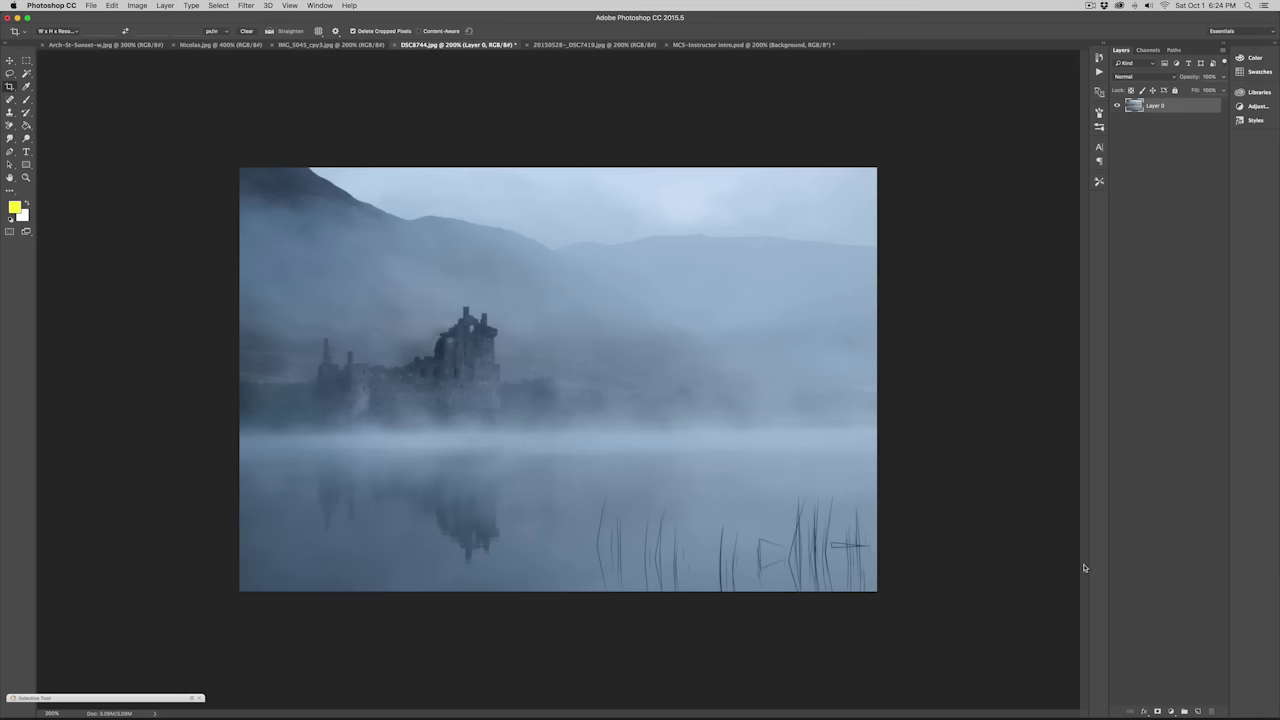
Undo the radial edit to compare the castle before and after.
{"action": "key", "text": "super+z"}
{"action": "key", "text": "super+z"}
{"action": "key", "text": "super+z"}
{"action": "left_click", "coordinate": [199, 47]}
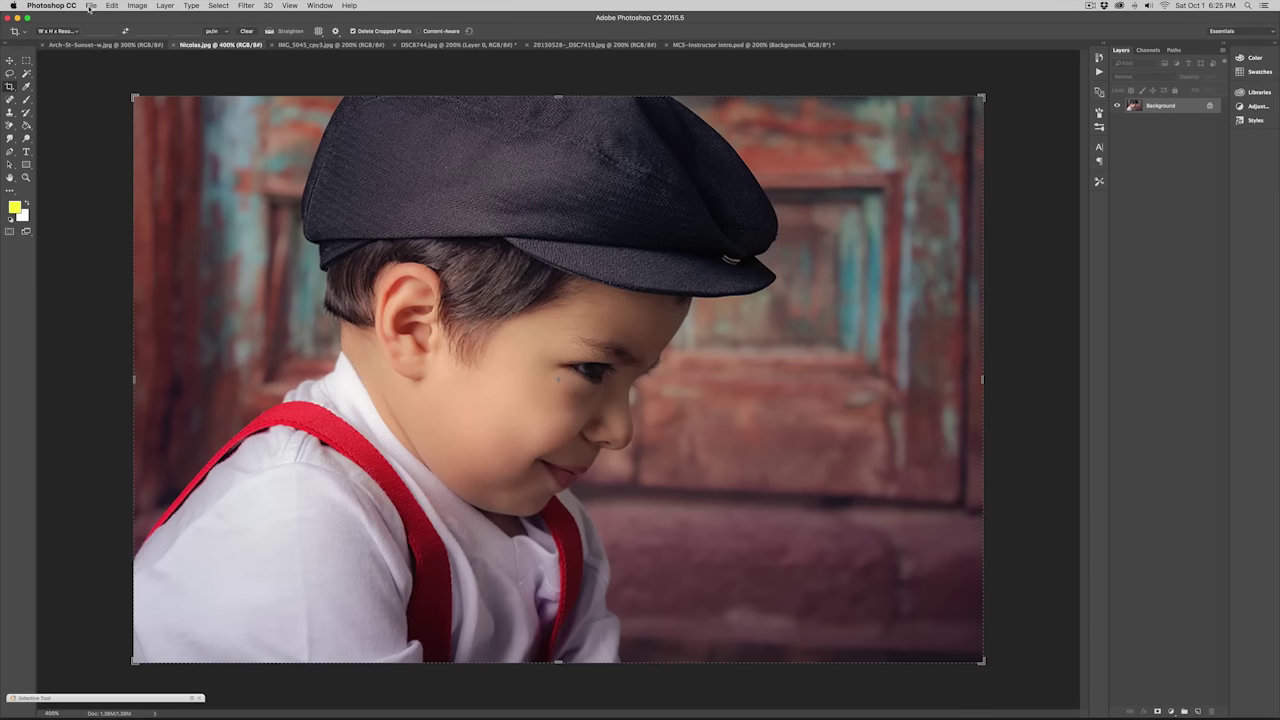
{"action": "left_click", "coordinate": [10, 61]}
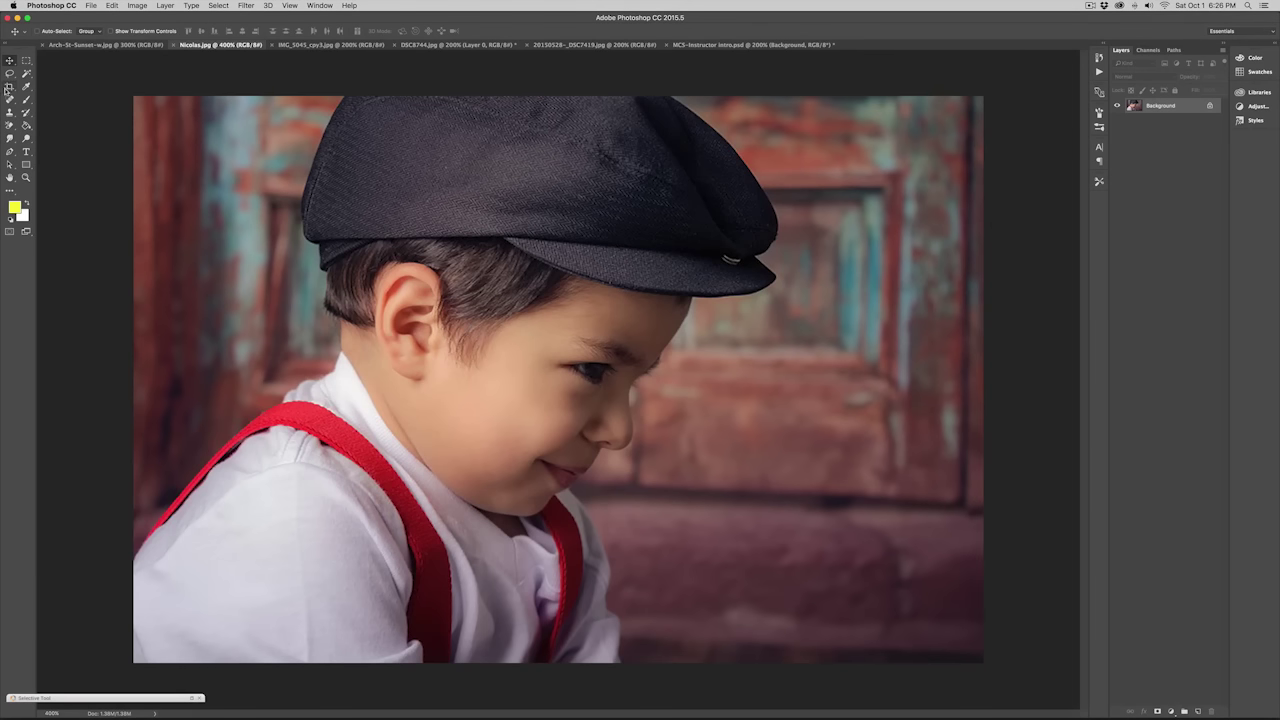
Crop the boy portrait from the top and left, reposition the photo, and apply it.
{"action": "left_click", "coordinate": [10, 87]}
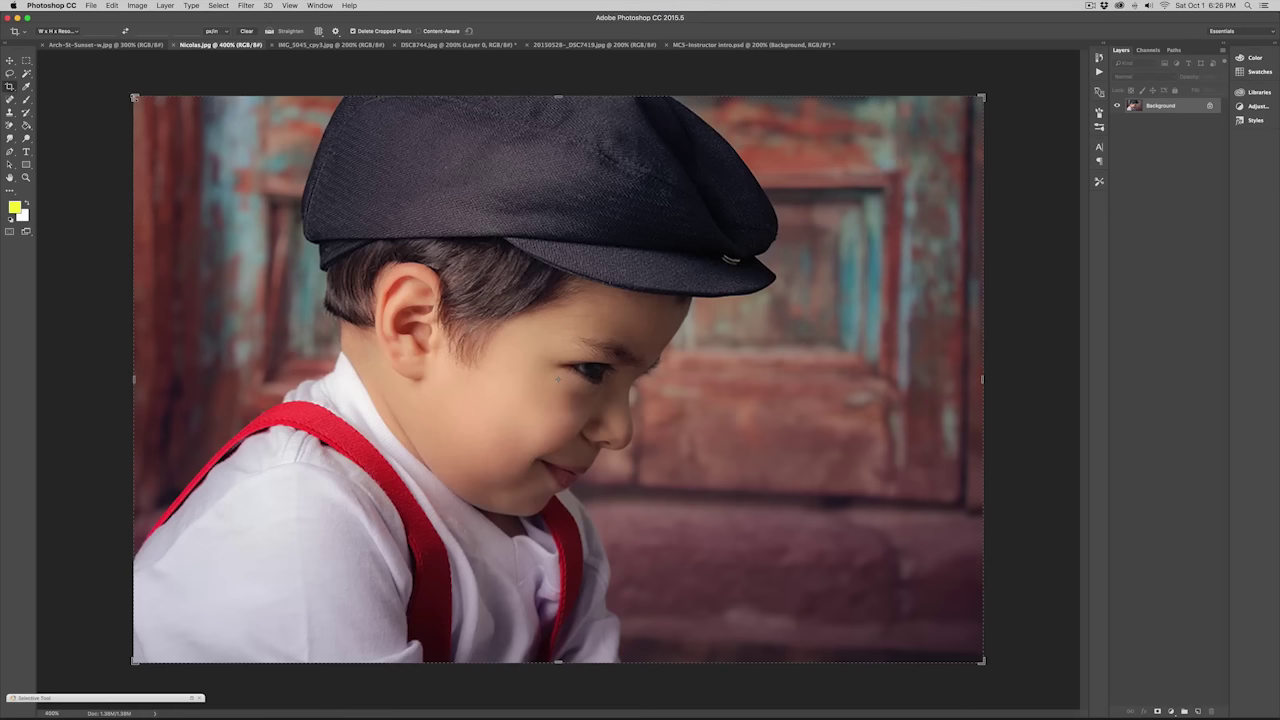
{"action": "left_click_drag", "start_coordinate": [135, 98], "coordinate": [258, 157]}
{"action": "left_click_drag", "start_coordinate": [568, 287], "coordinate": [570, 296]}
{"action": "key", "text": "Return"}
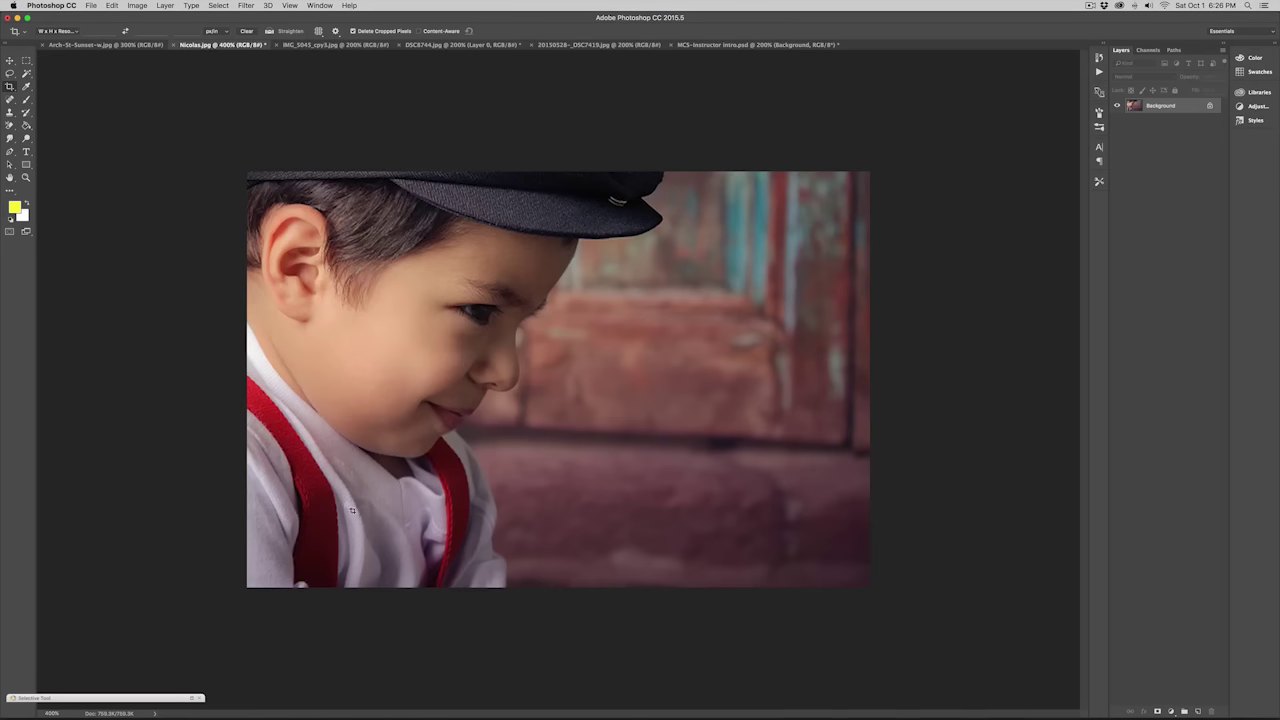
Undo the first crop and apply a narrow vertical crop from cap brim to red suspenders.
{"action": "key", "text": "super+z"}
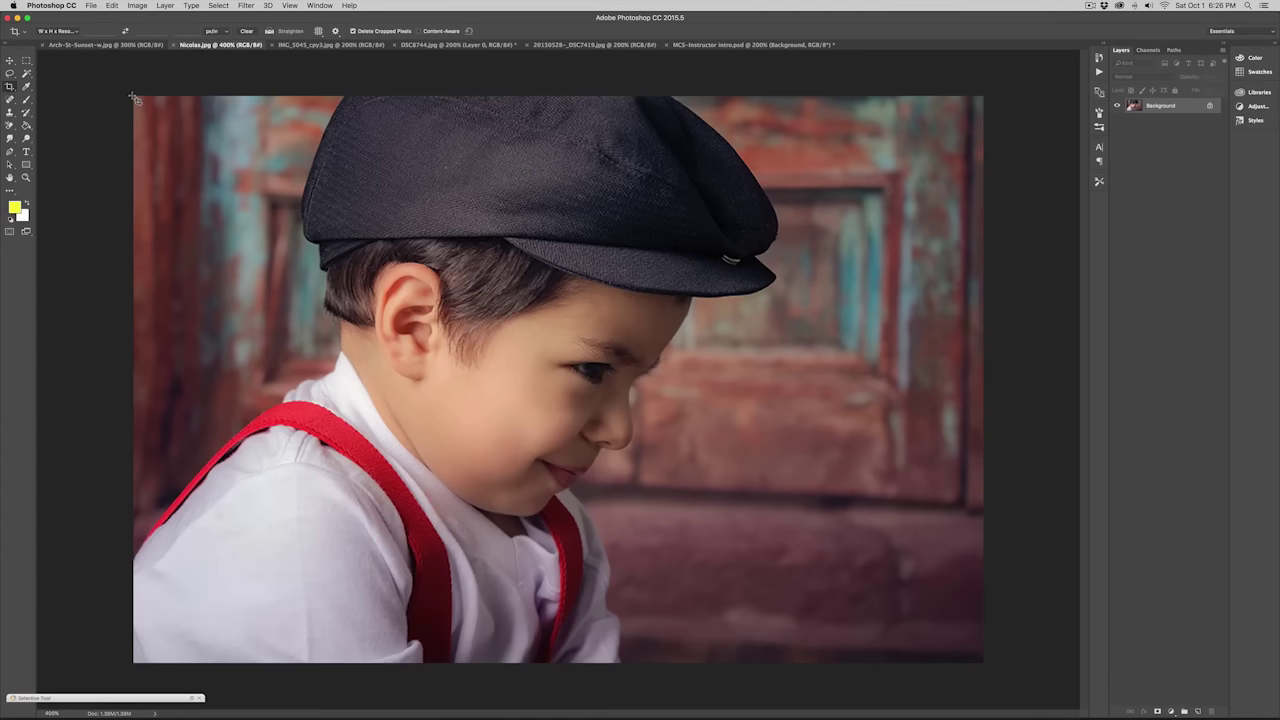
{"action": "left_click_drag", "start_coordinate": [134, 98], "coordinate": [979, 701]}
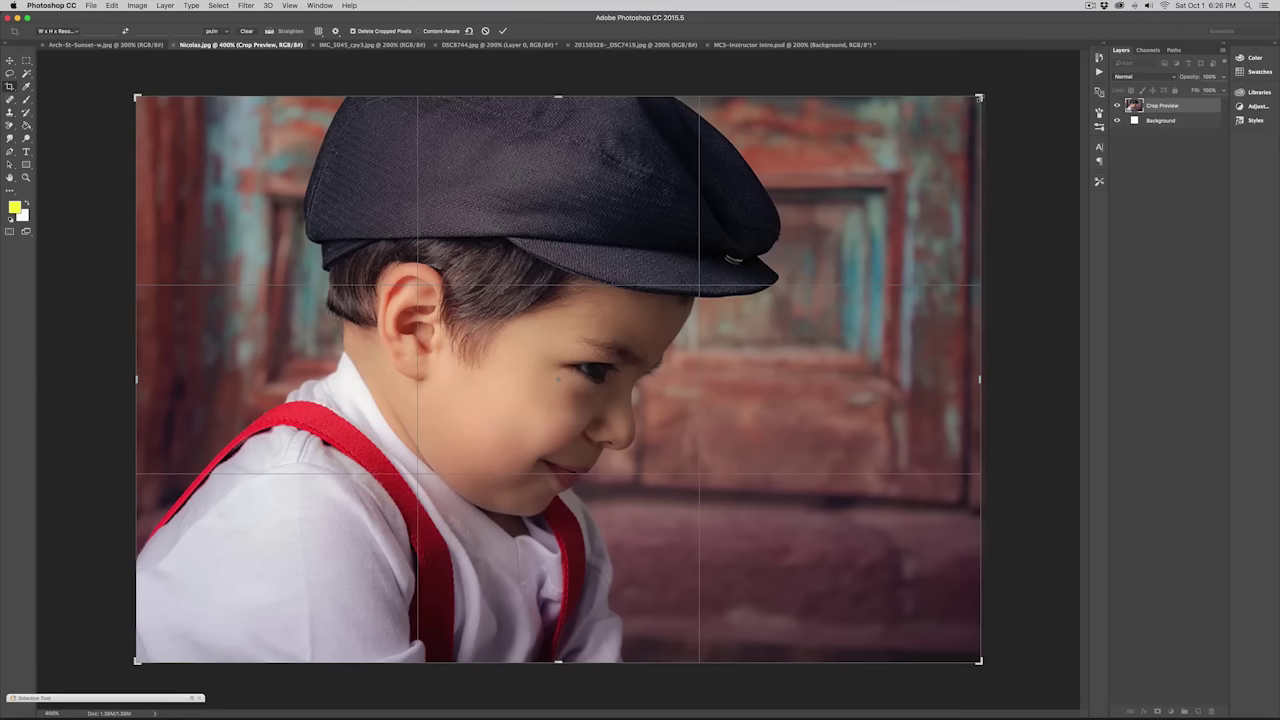
{"action": "left_click_drag", "start_coordinate": [979, 96], "coordinate": [429, 263]}
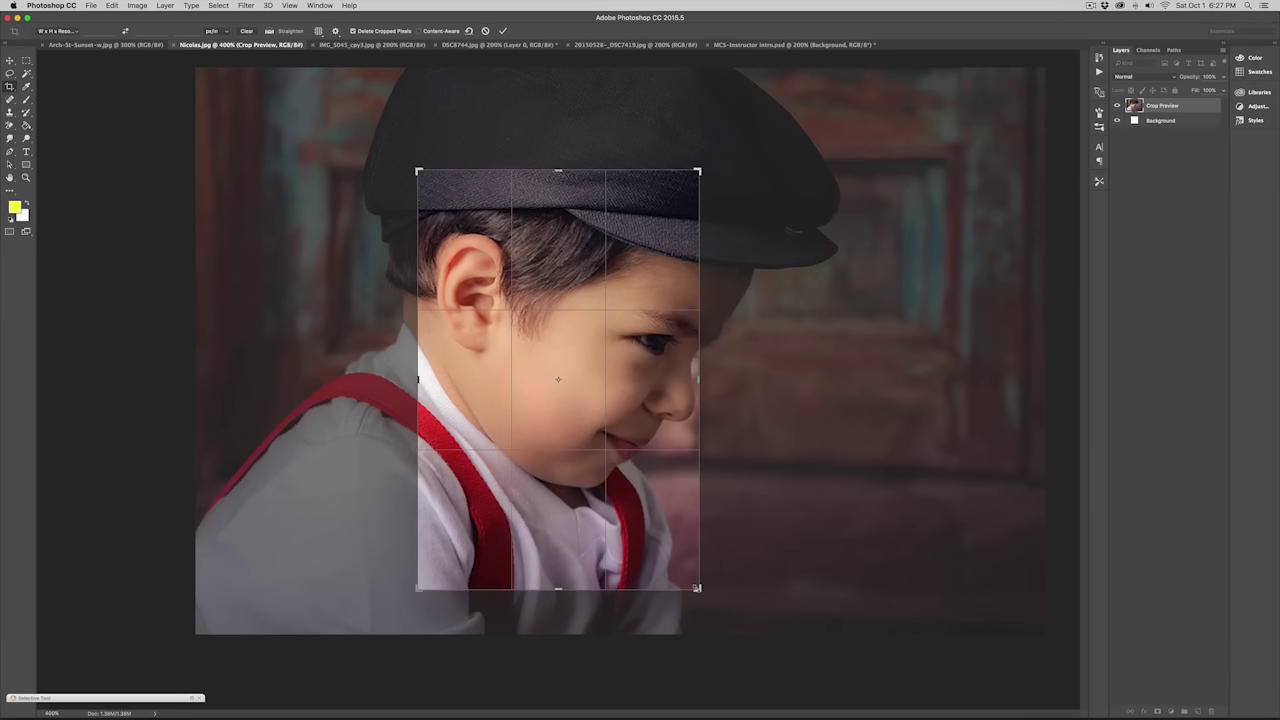
{"action": "left_click_drag", "start_coordinate": [697, 588], "coordinate": [713, 609]}
{"action": "left_click_drag", "start_coordinate": [672, 532], "coordinate": [662, 531]}
{"action": "left_click_drag", "start_coordinate": [402, 148], "coordinate": [394, 143]}
{"action": "double_click", "coordinate": [436, 198]}
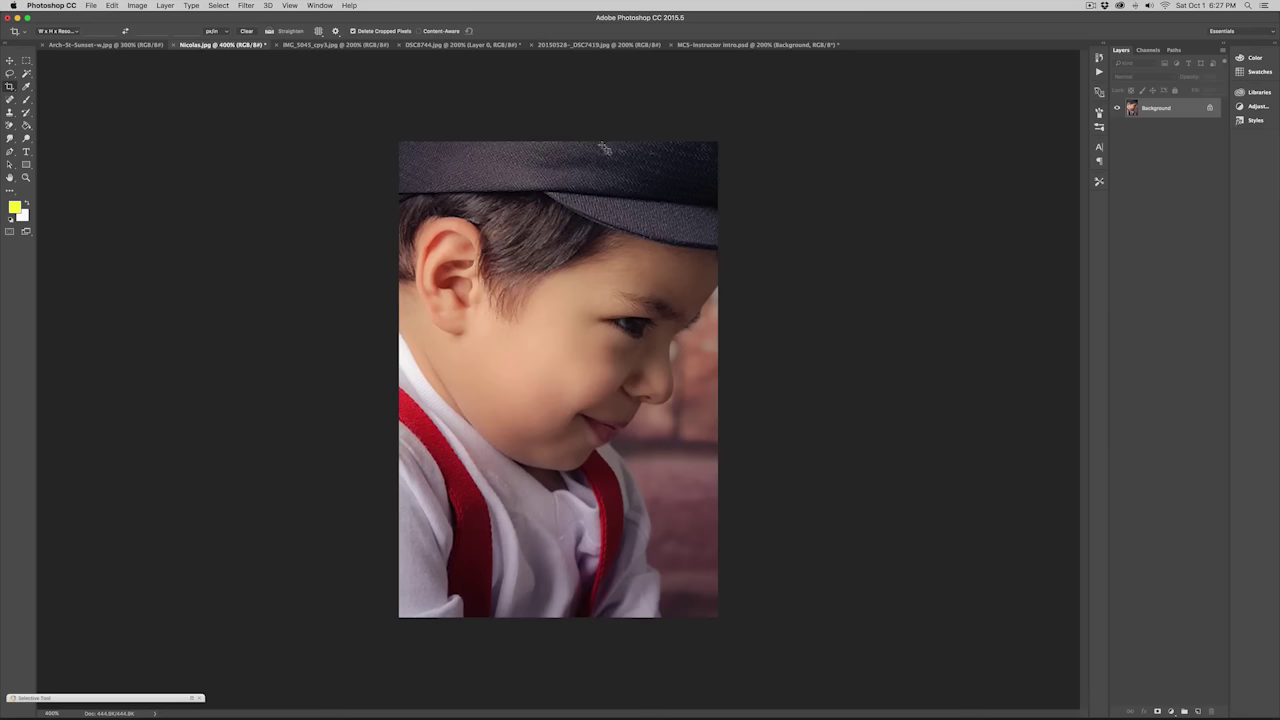
Undo the vertical portrait crop and switch to the Move tool.
{"action": "key", "text": "super+z"}
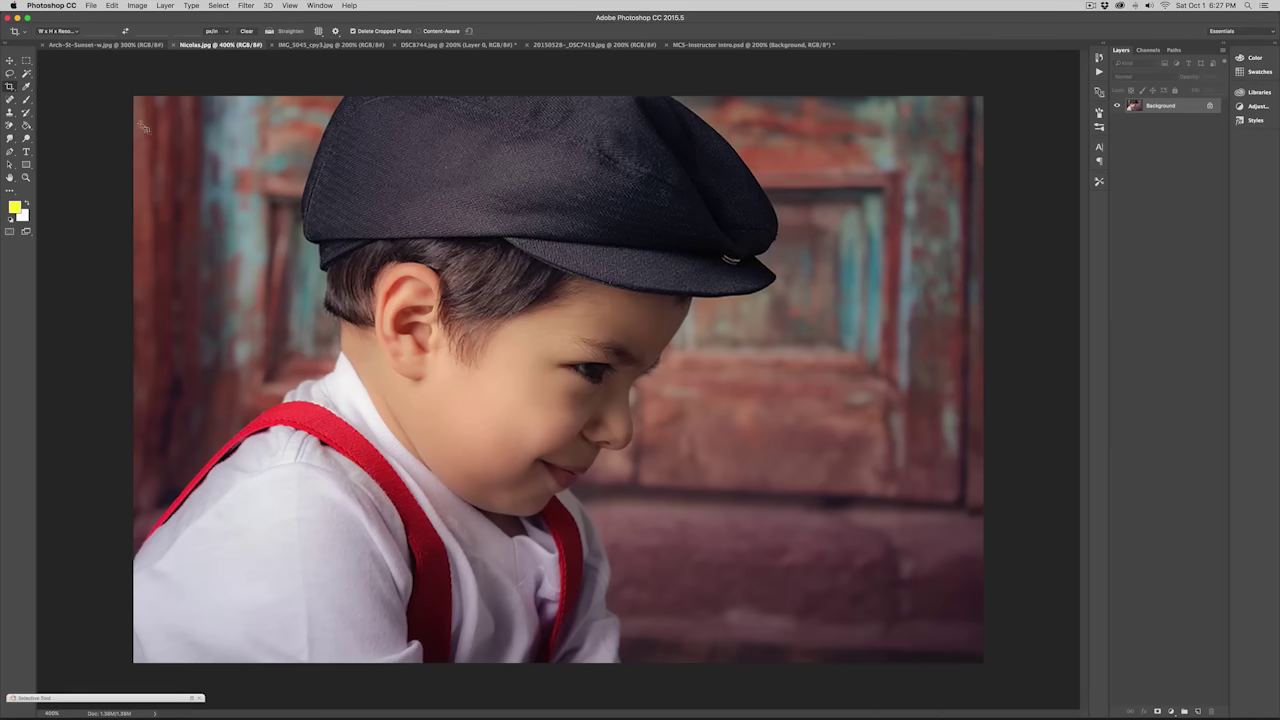
{"action": "left_click", "coordinate": [10, 61]}
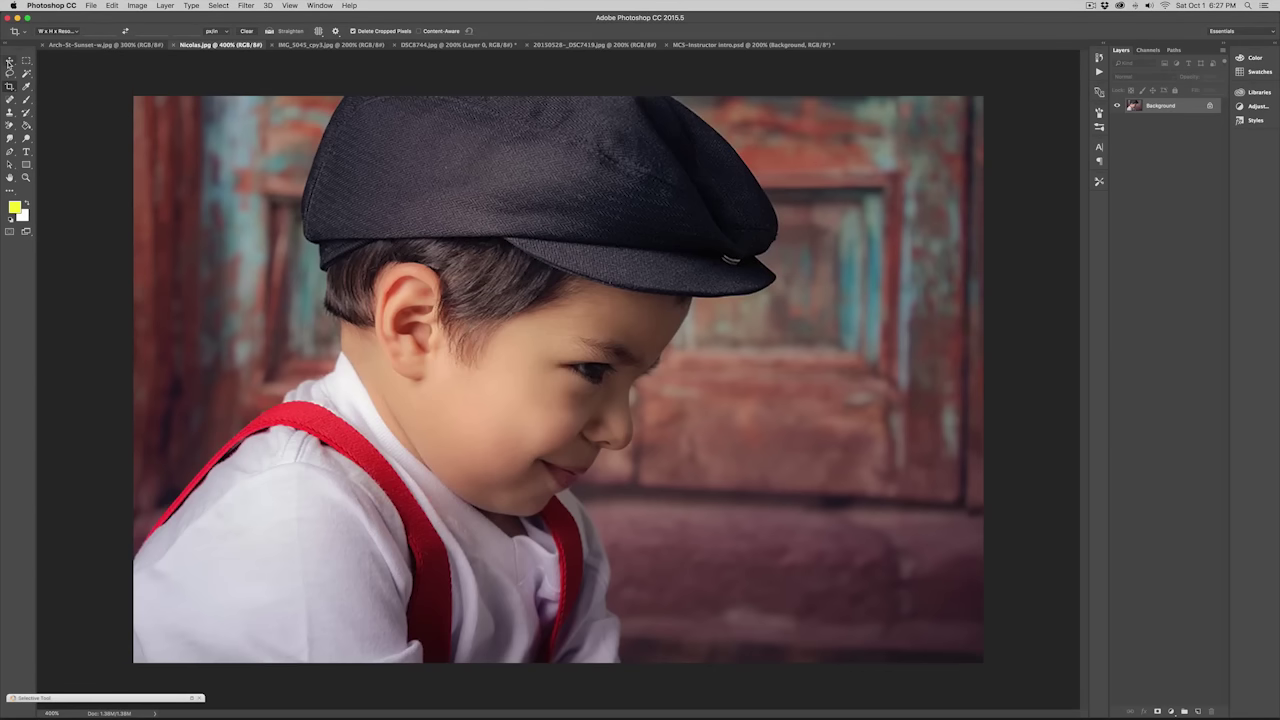
Draw a Camera Raw radial oval over the boy's face, rotated to follow it.
{"action": "left_click", "coordinate": [246, 6]}
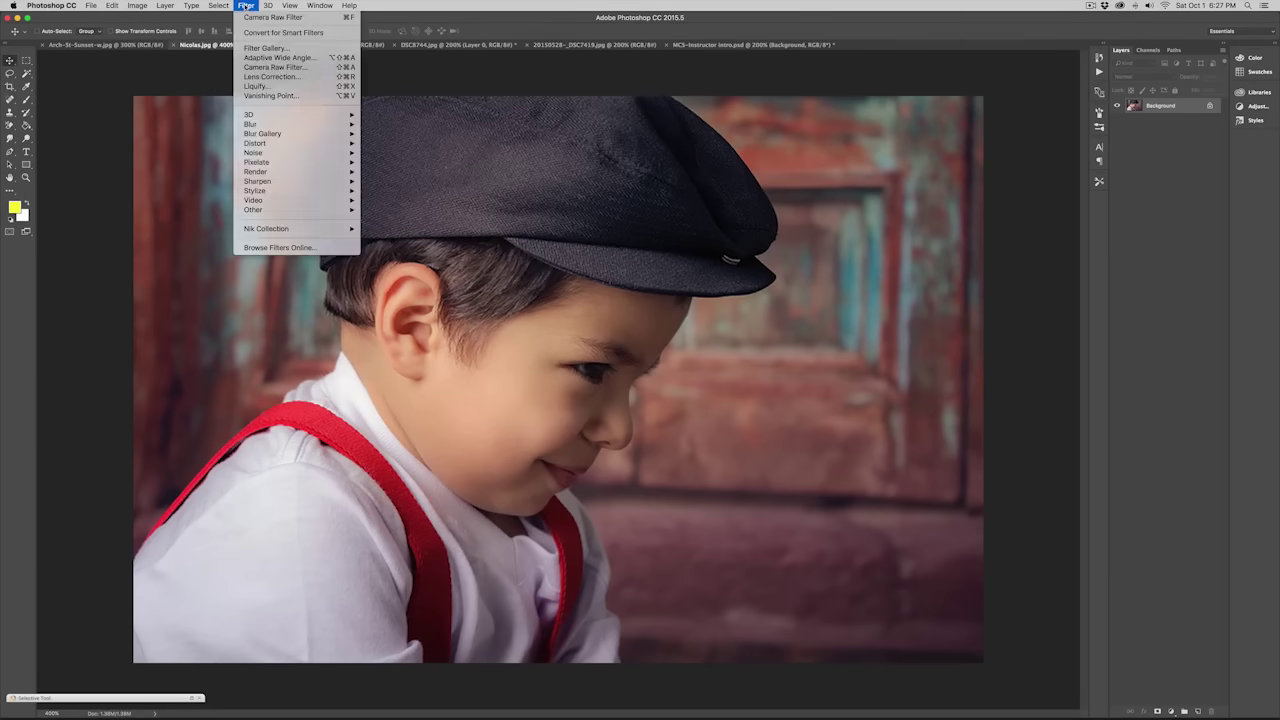
{"action": "left_click", "coordinate": [253, 68]}
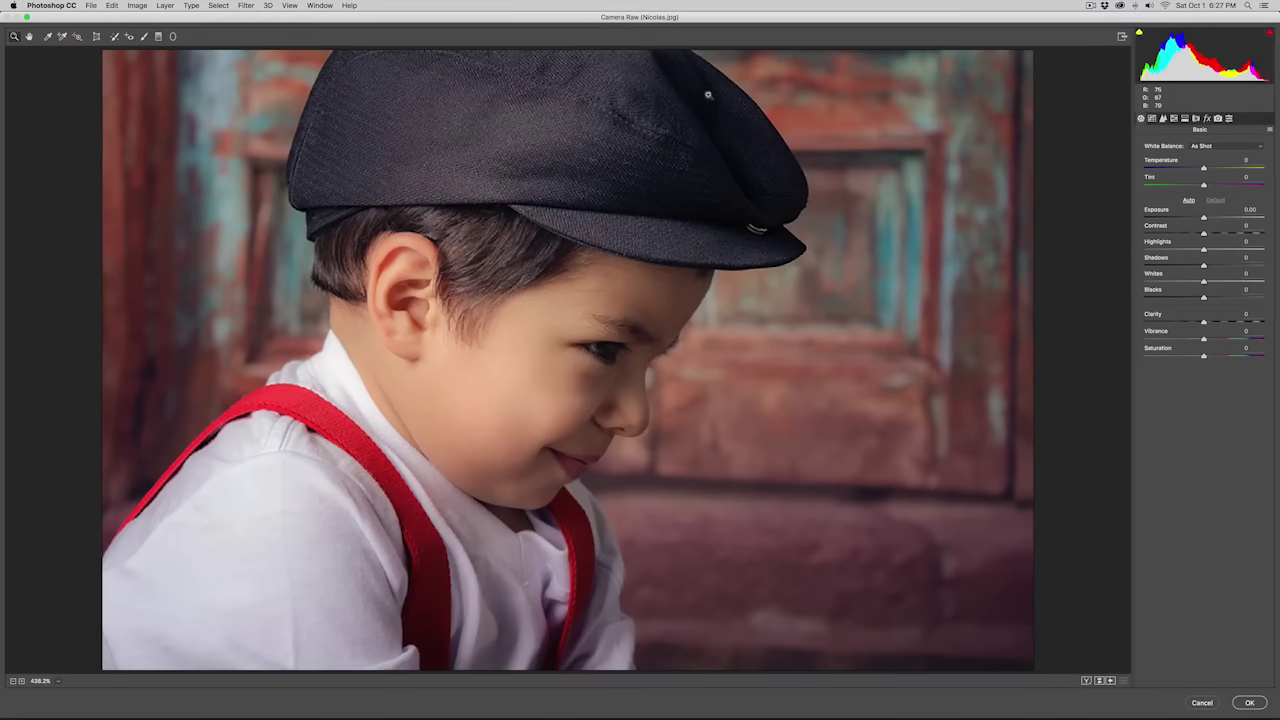
{"action": "left_click", "coordinate": [172, 37]}
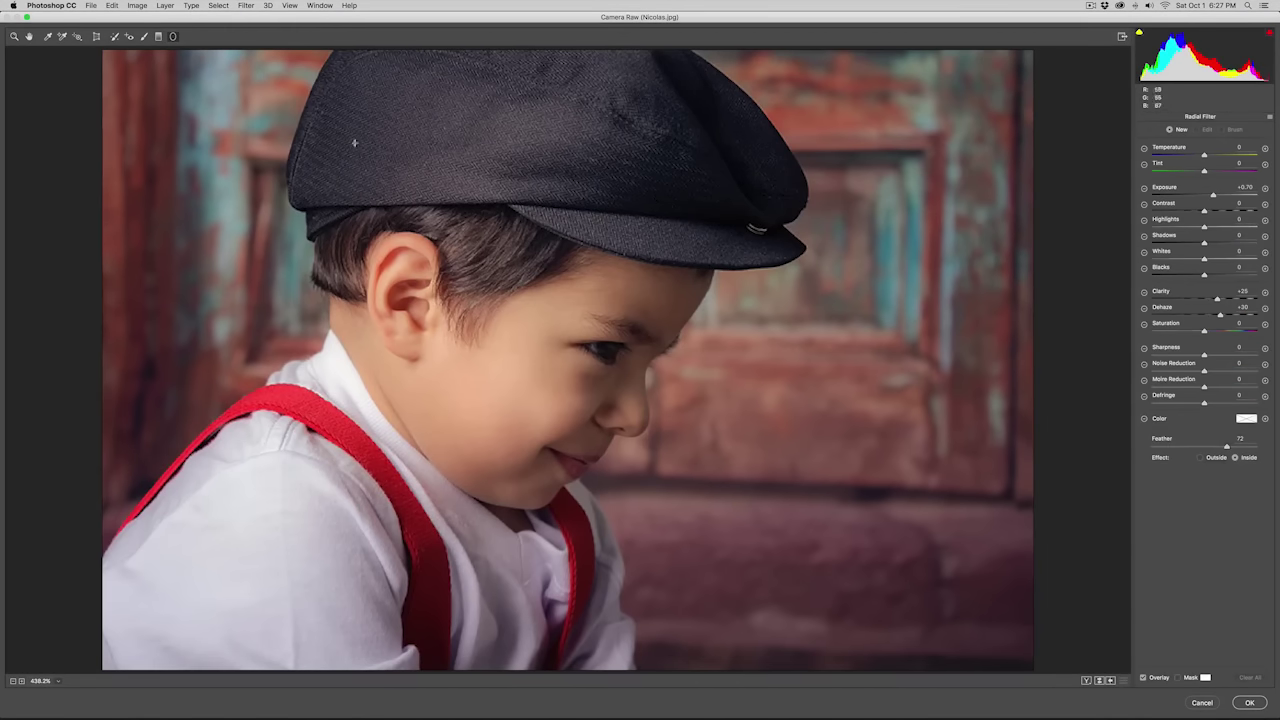
{"action": "left_click_drag", "start_coordinate": [639, 326], "coordinate": [597, 446]}
{"action": "left_click_drag", "start_coordinate": [639, 326], "coordinate": [602, 390]}
{"action": "left_click_drag", "start_coordinate": [601, 215], "coordinate": [705, 231]}
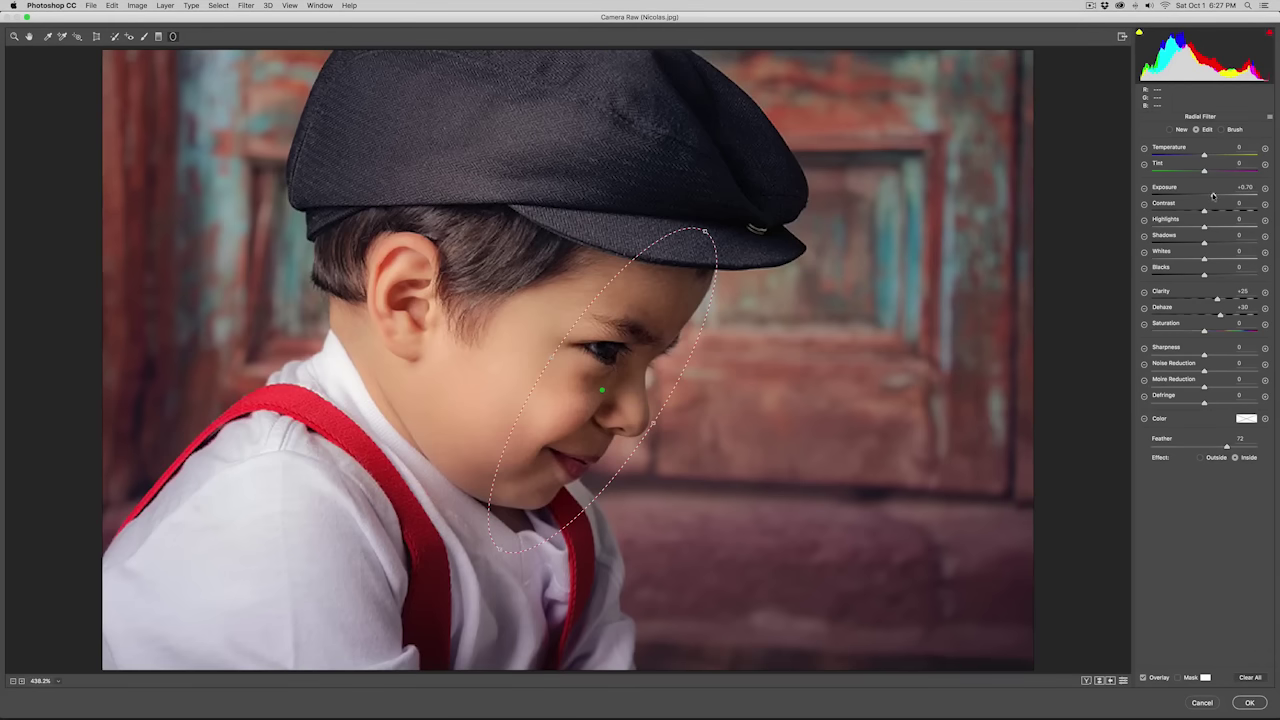
Set the face oval to Exposure +0.70 with Clarity and Dehaze at 0.
{"action": "left_click_drag", "start_coordinate": [1213, 196], "coordinate": [1205, 196]}
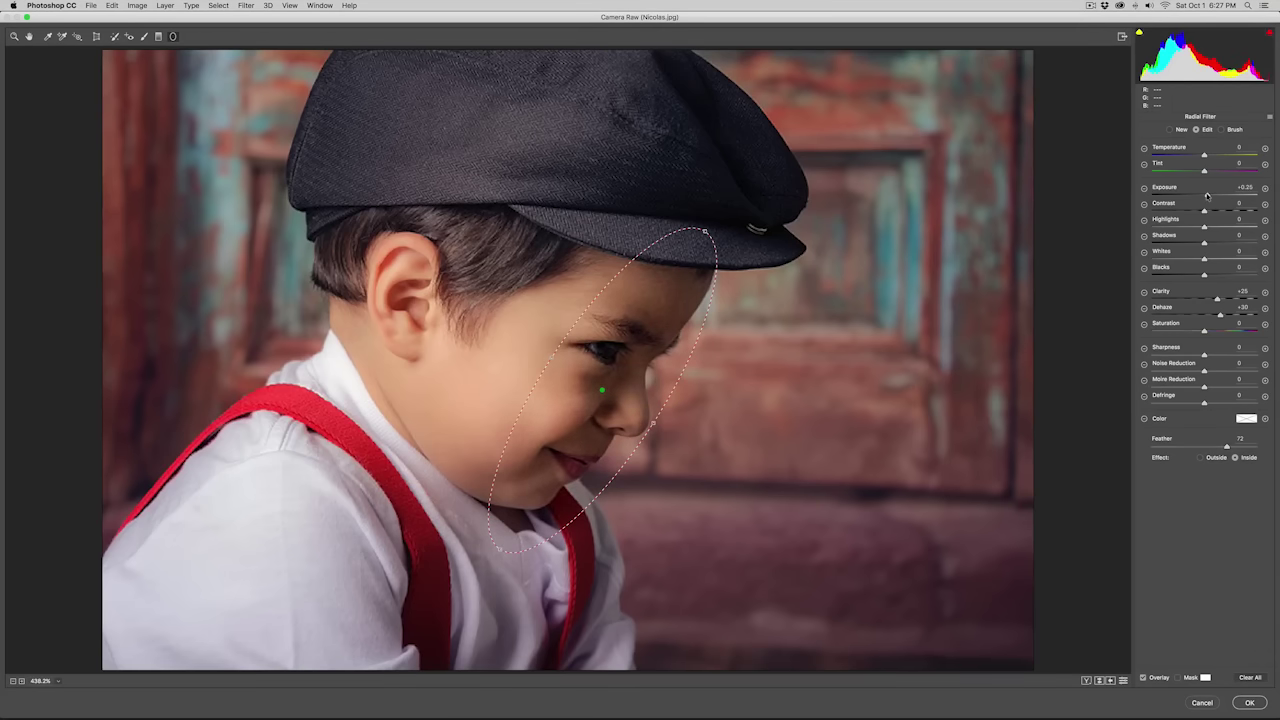
{"action": "double_click", "coordinate": [1217, 299]}
{"action": "double_click", "coordinate": [1220, 314]}
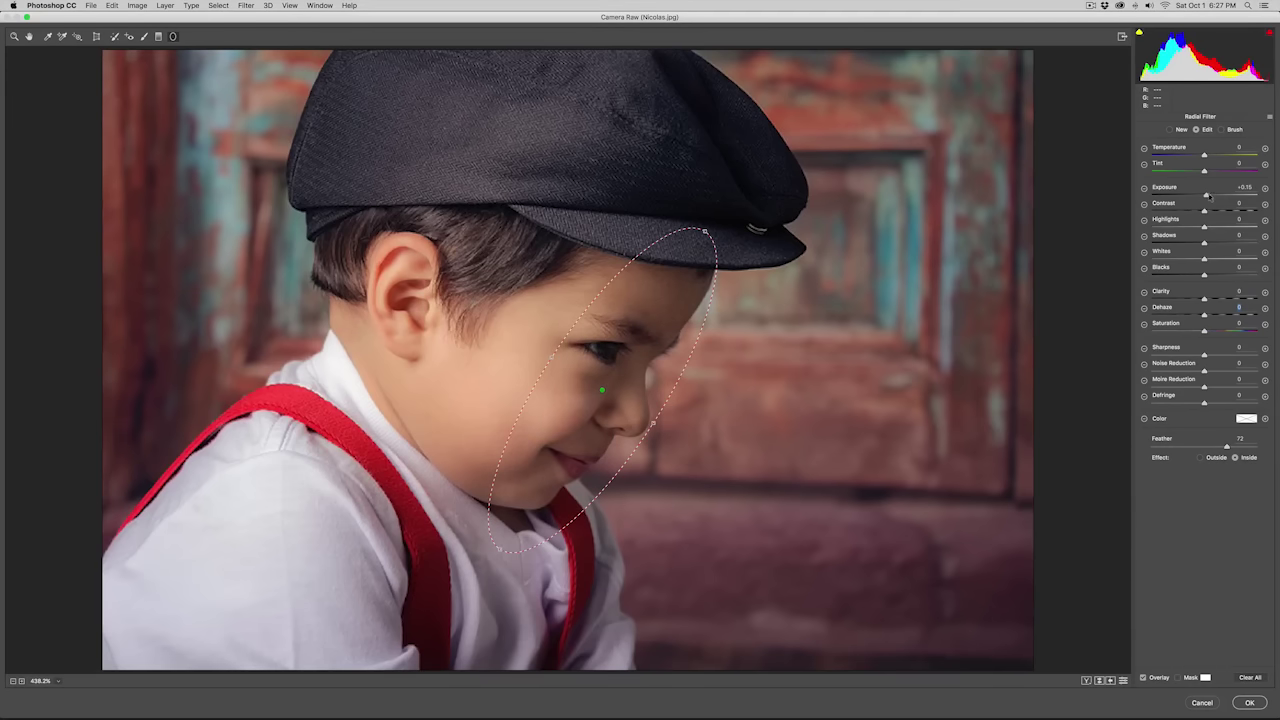
{"action": "left_click_drag", "start_coordinate": [1206, 196], "coordinate": [1209, 196]}
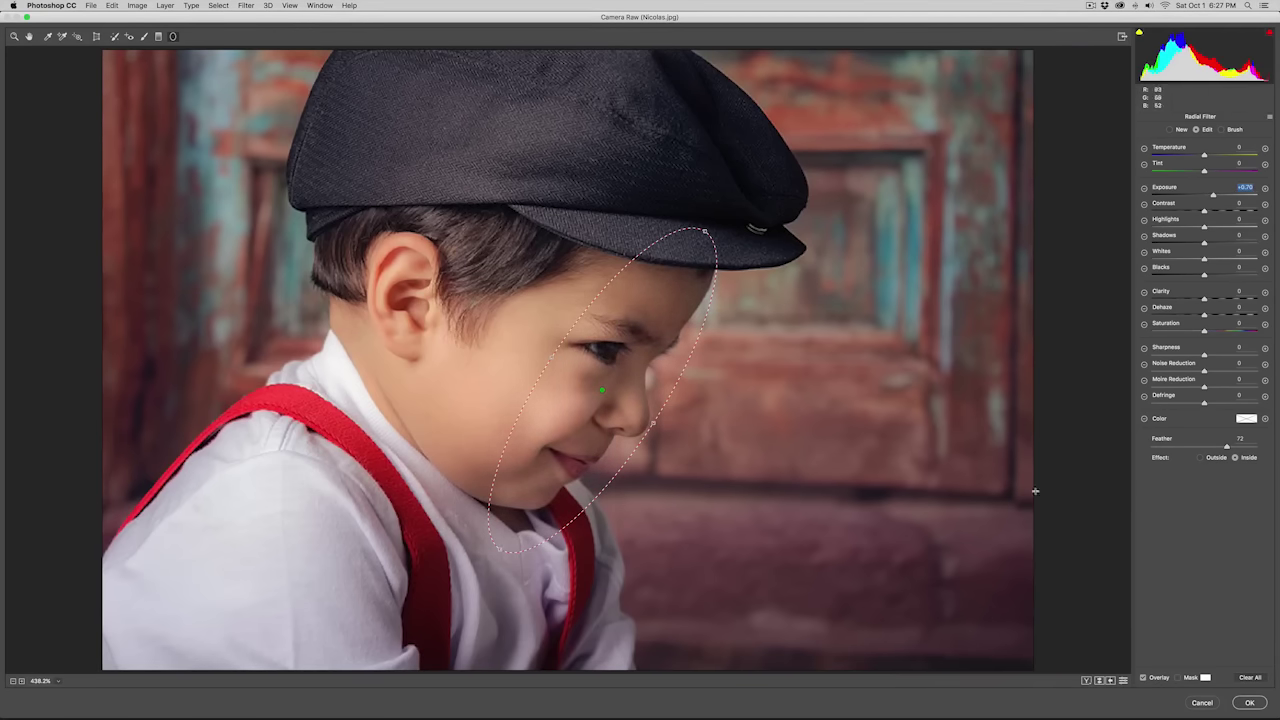
Apply the Camera Raw edits, compare the face before and after, then reopen the Camera Raw Filter.
{"action": "left_click", "coordinate": [1249, 703]}
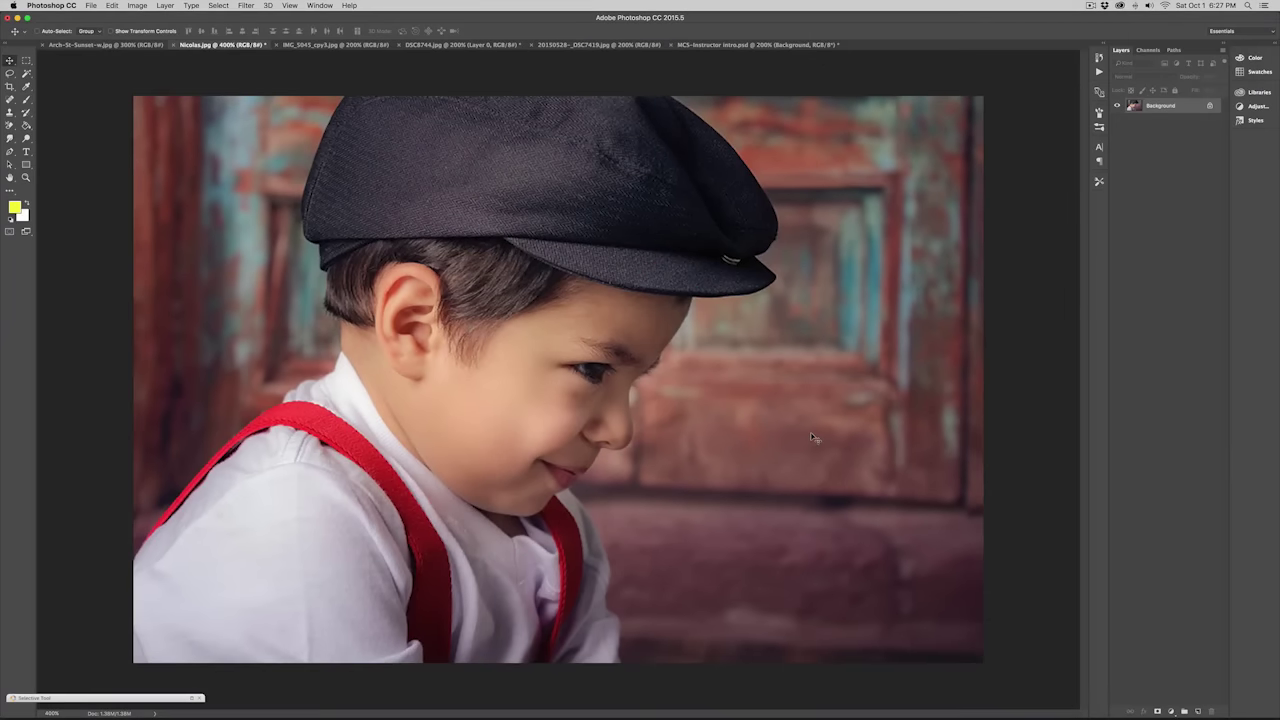
{"action": "key", "text": "ctrl+z"}
{"action": "key", "text": "ctrl+z"}
{"action": "key", "text": "ctrl+z"}
{"action": "key", "text": "ctrl+z"}
{"action": "left_click", "coordinate": [245, 6]}
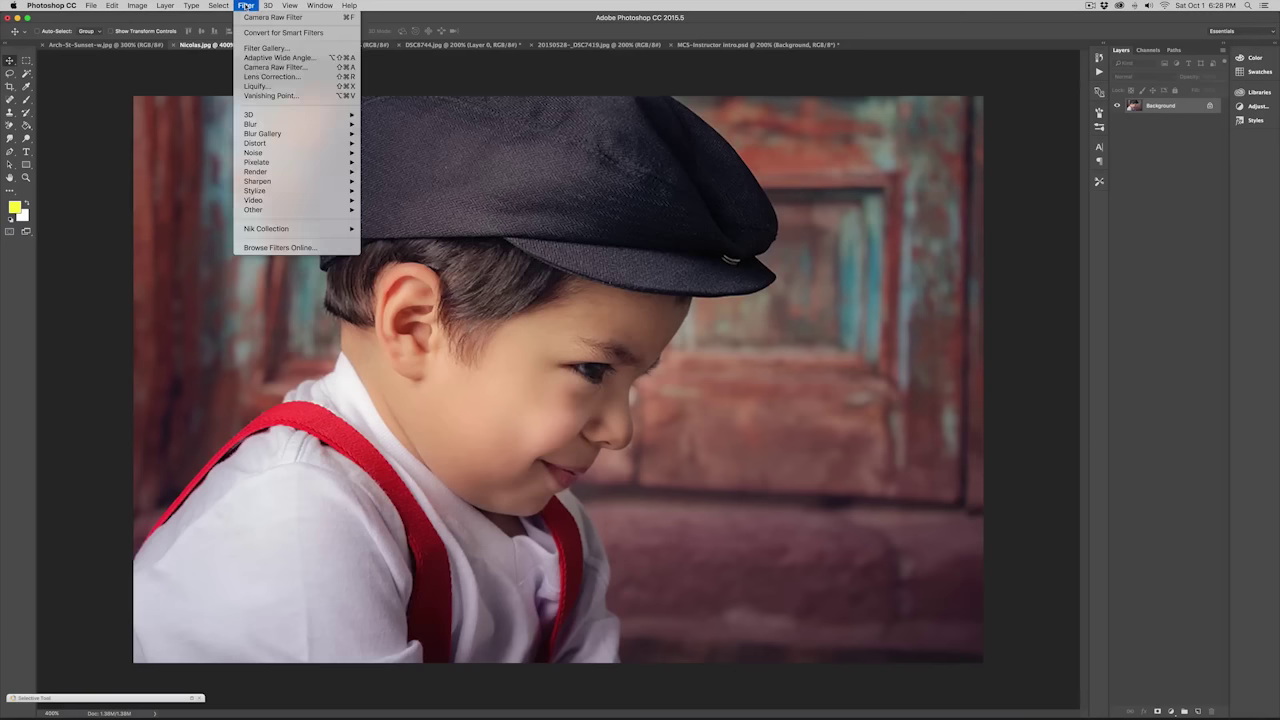
{"action": "left_click", "coordinate": [246, 6]}
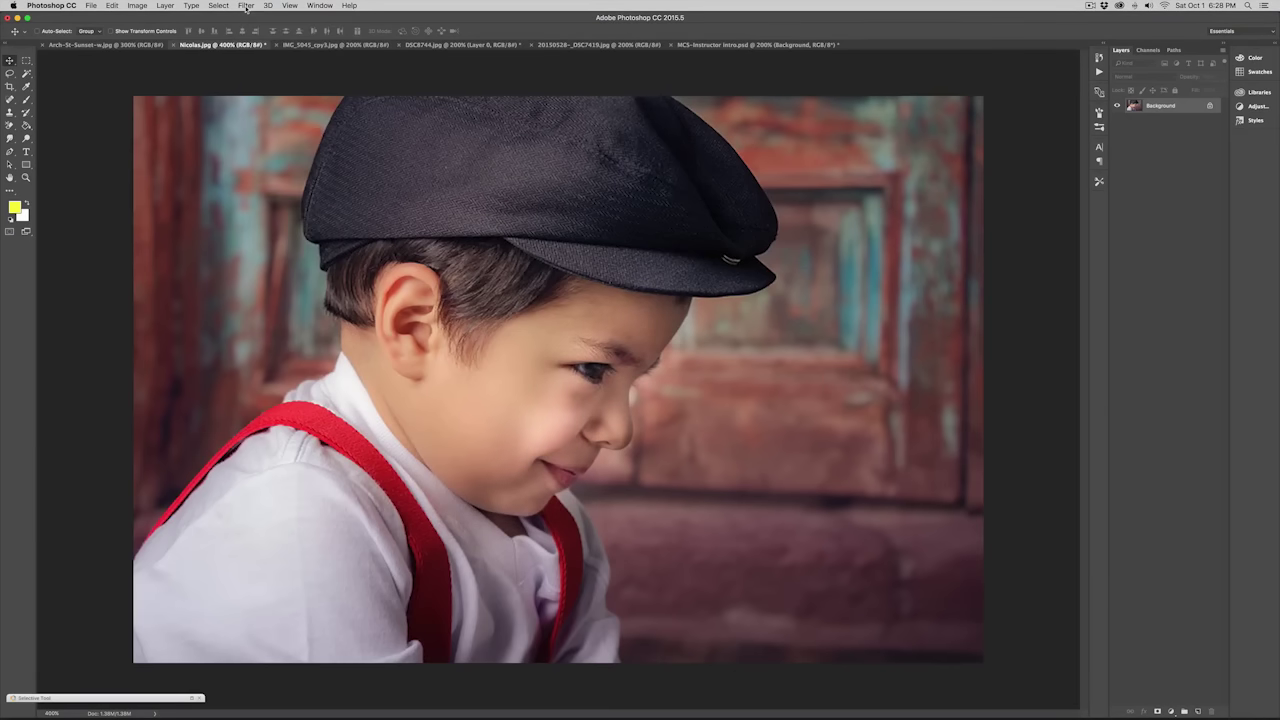
{"action": "left_click", "coordinate": [246, 6]}
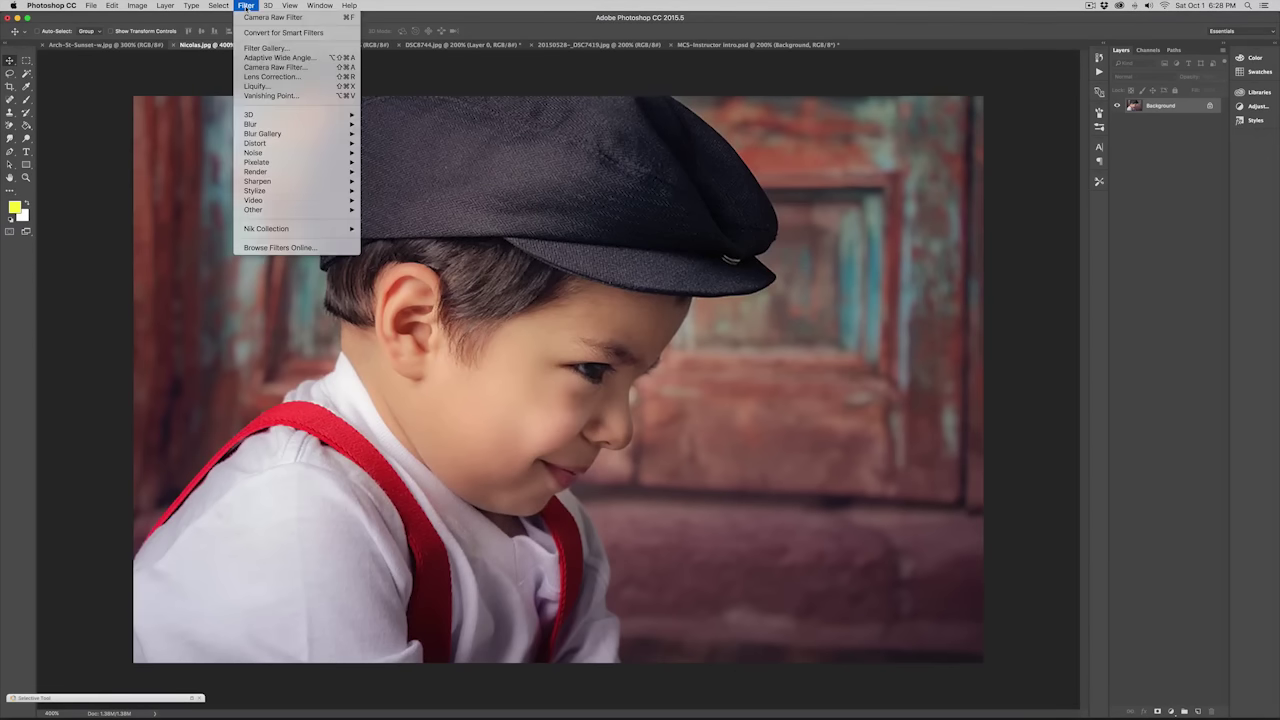
{"action": "left_click", "coordinate": [251, 68]}
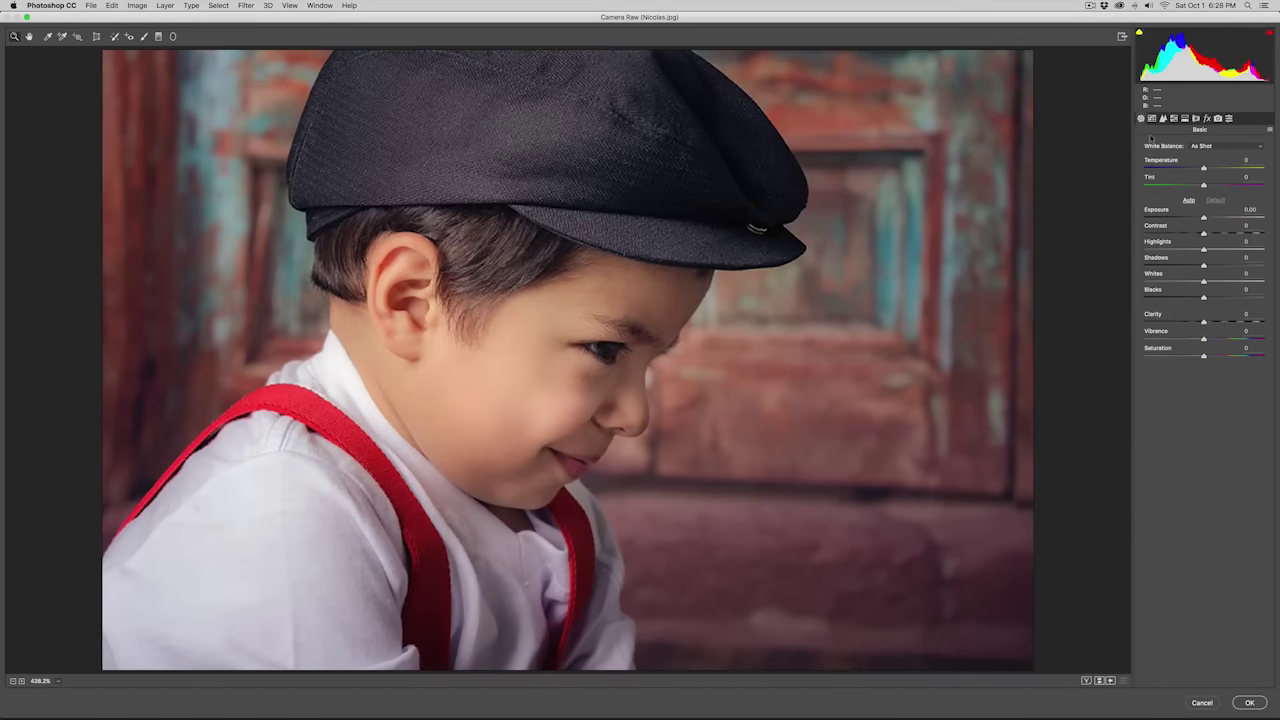
Add a -0.75 Exposure radial filter over the right door and a second one over the left background.
{"action": "left_click", "coordinate": [173, 37]}
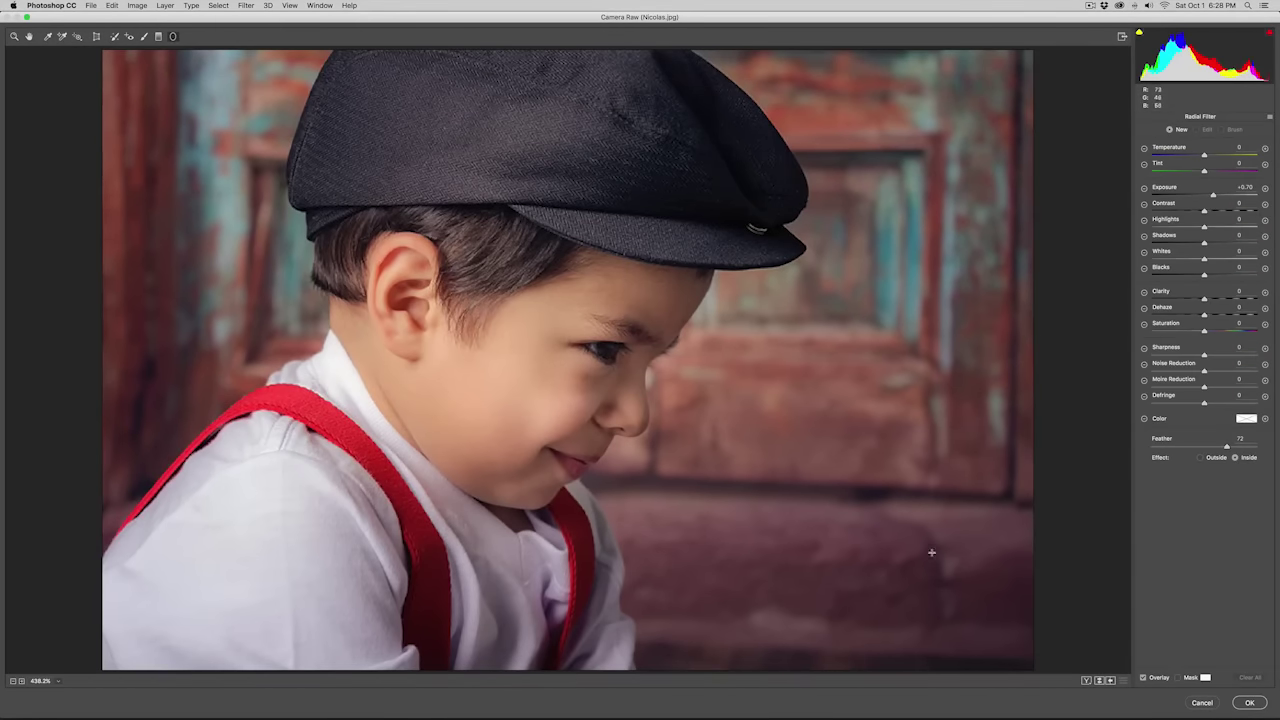
{"action": "left_click_drag", "start_coordinate": [850, 324], "coordinate": [988, 583]}
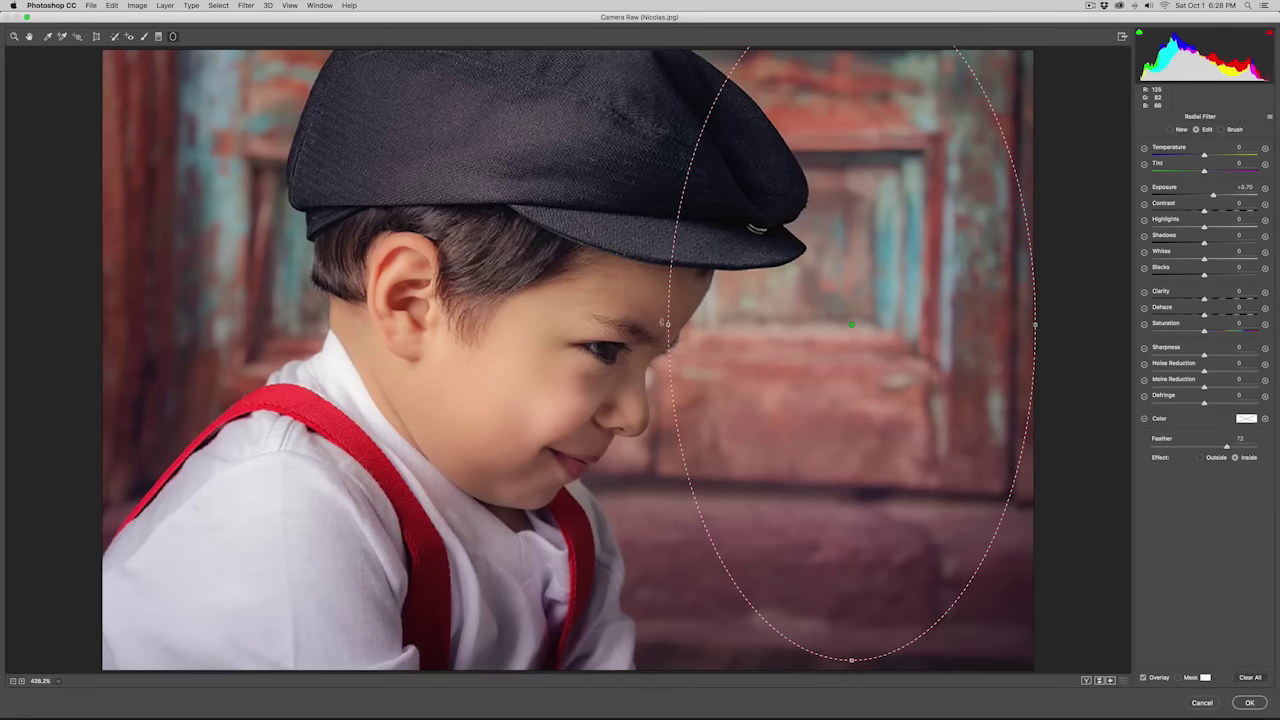
{"action": "left_click_drag", "start_coordinate": [663, 322], "coordinate": [668, 270]}
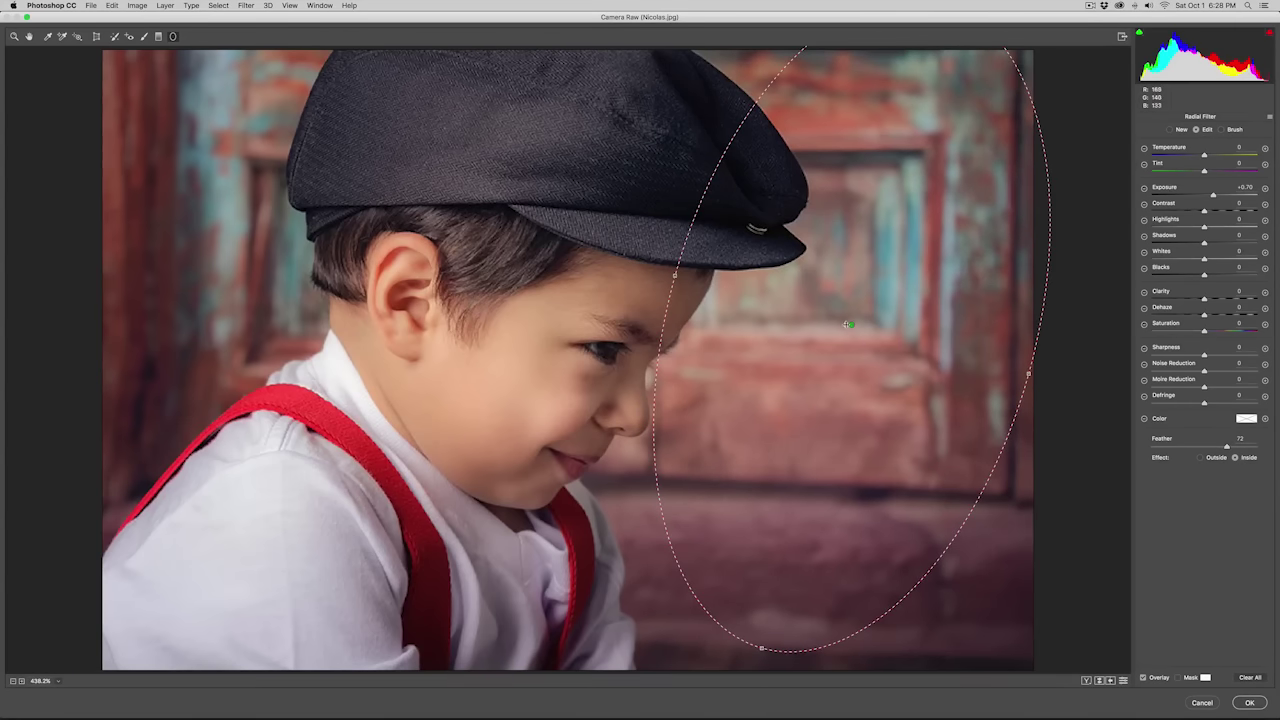
{"action": "left_click_drag", "start_coordinate": [850, 324], "coordinate": [843, 386]}
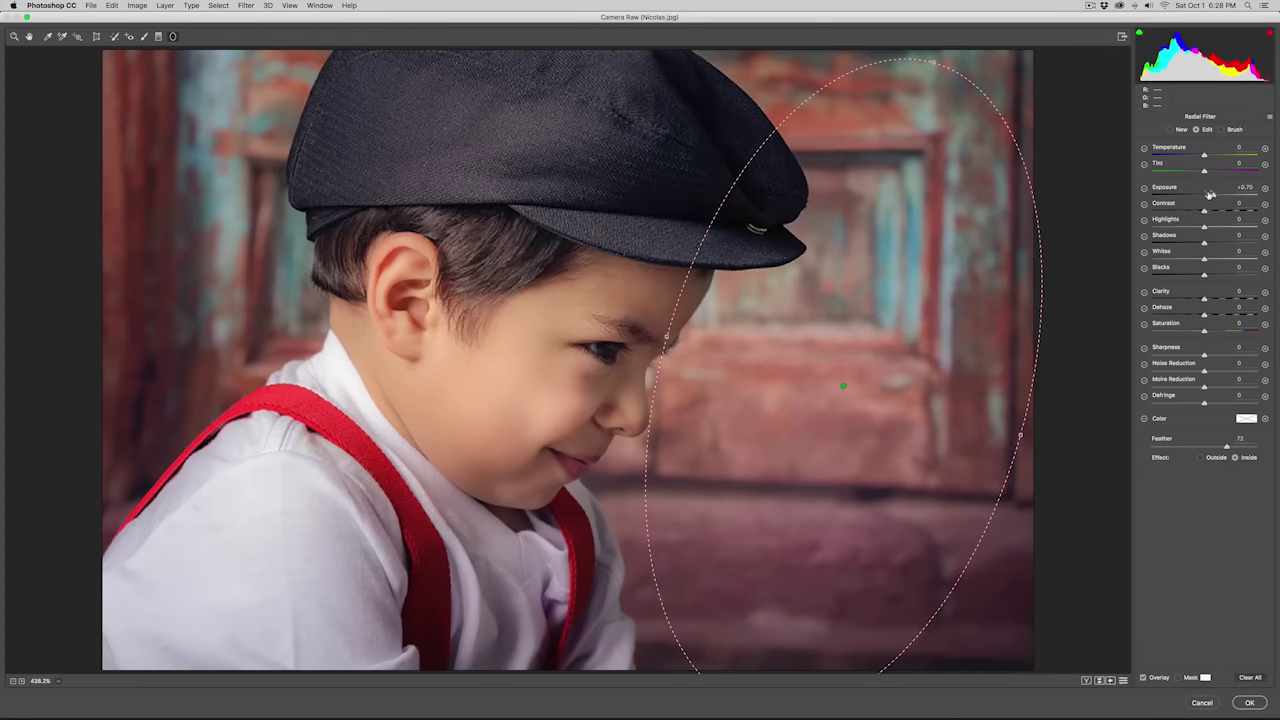
{"action": "left_click_drag", "start_coordinate": [1213, 197], "coordinate": [1193, 197]}
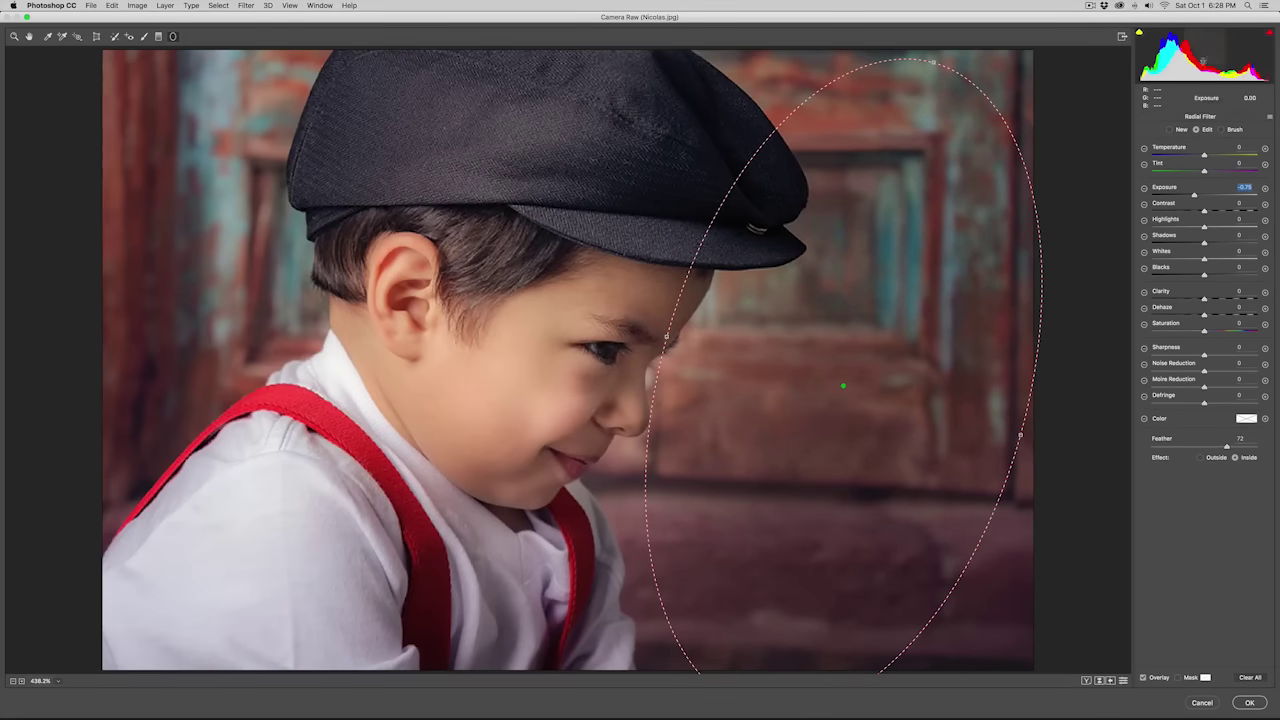
{"action": "left_click", "coordinate": [1171, 132]}
{"action": "left_click_drag", "start_coordinate": [185, 165], "coordinate": [291, 371]}
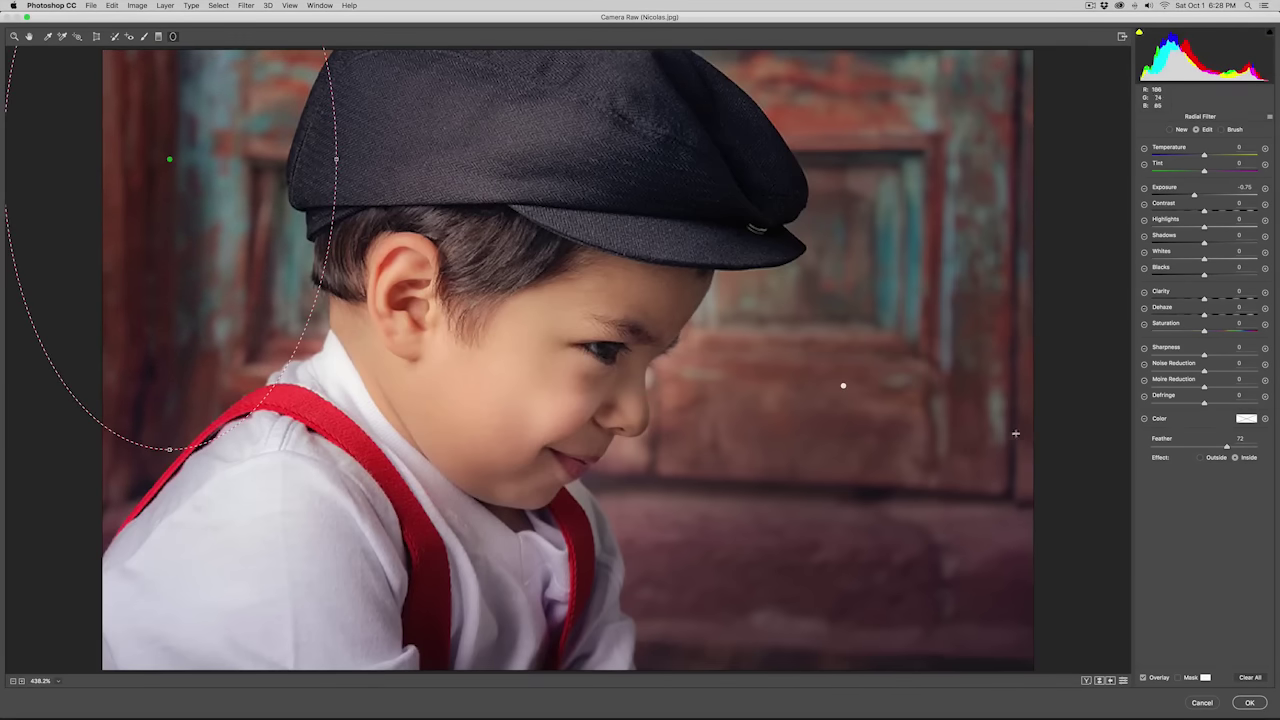
Apply the Camera Raw edits, then crop in from the top-left to trim the cap and edges around the face.
{"action": "left_click", "coordinate": [1248, 703]}
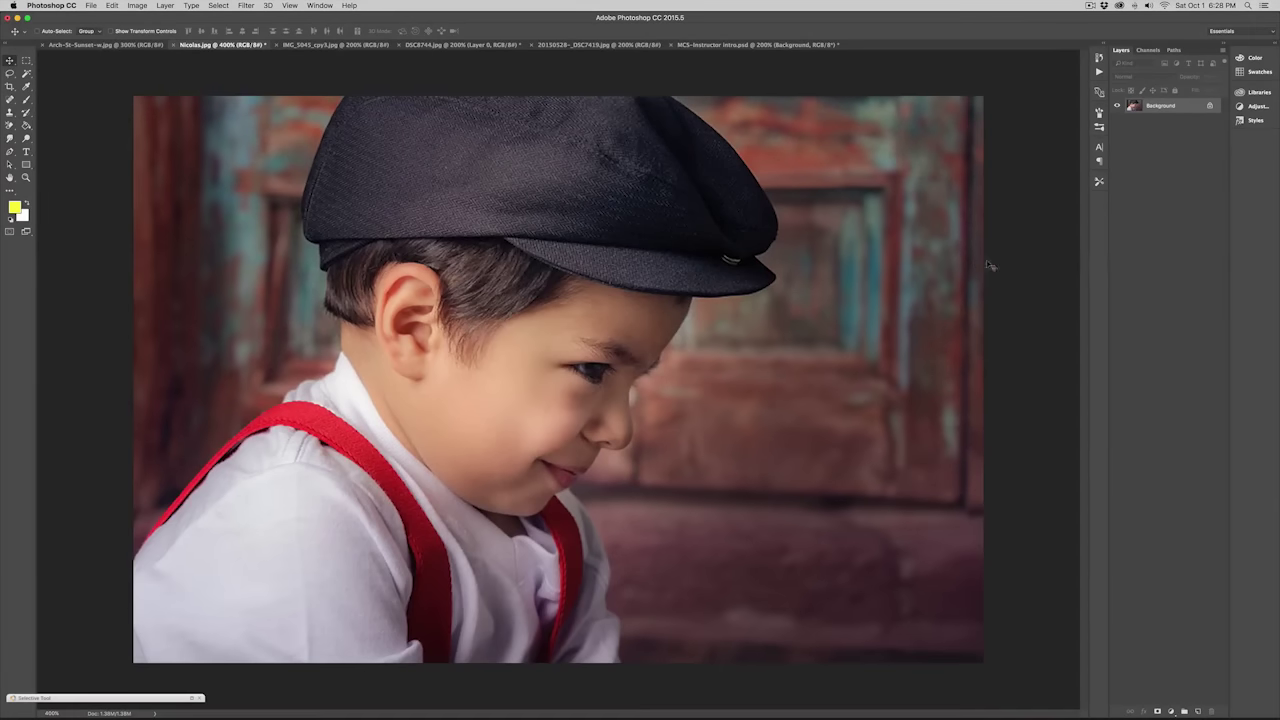
{"action": "key", "text": "super+z"}
{"action": "key", "text": "super+z"}
{"action": "key", "text": "super+z"}
{"action": "left_click", "coordinate": [10, 86]}
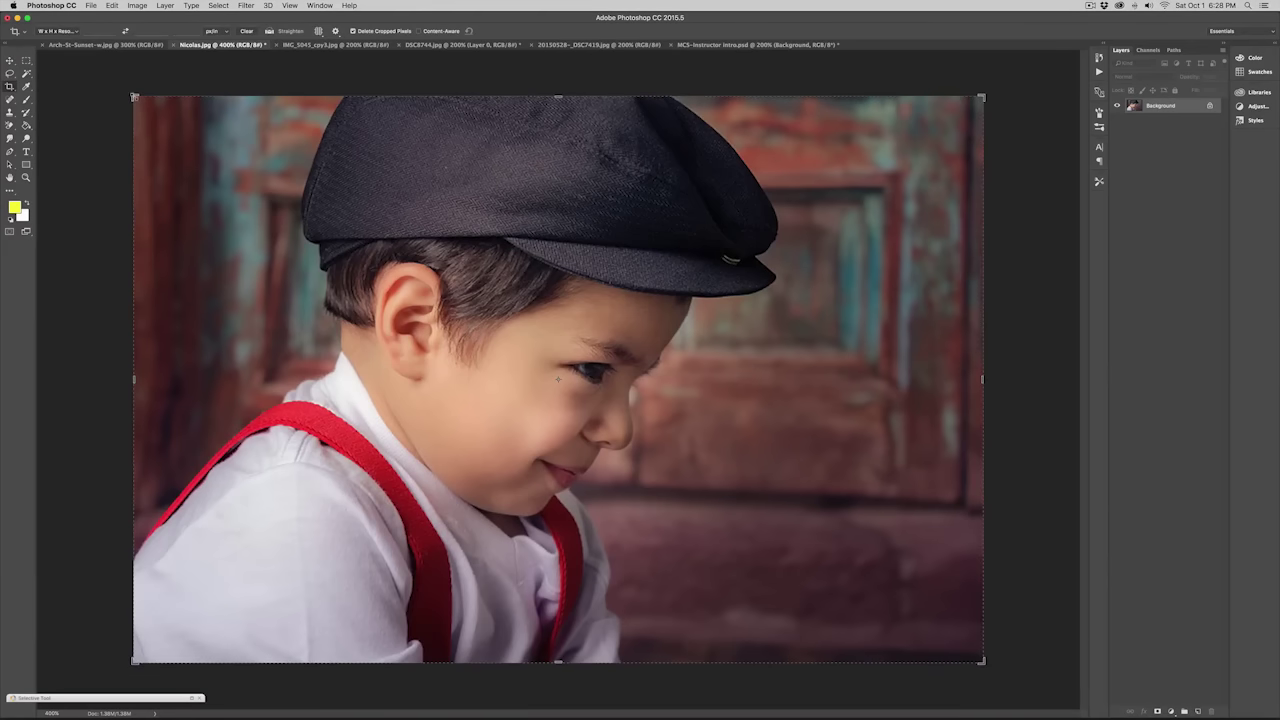
{"action": "left_click_drag", "start_coordinate": [134, 97], "coordinate": [240, 168]}
{"action": "left_click_drag", "start_coordinate": [362, 240], "coordinate": [366, 260]}
{"action": "key", "text": "Return"}
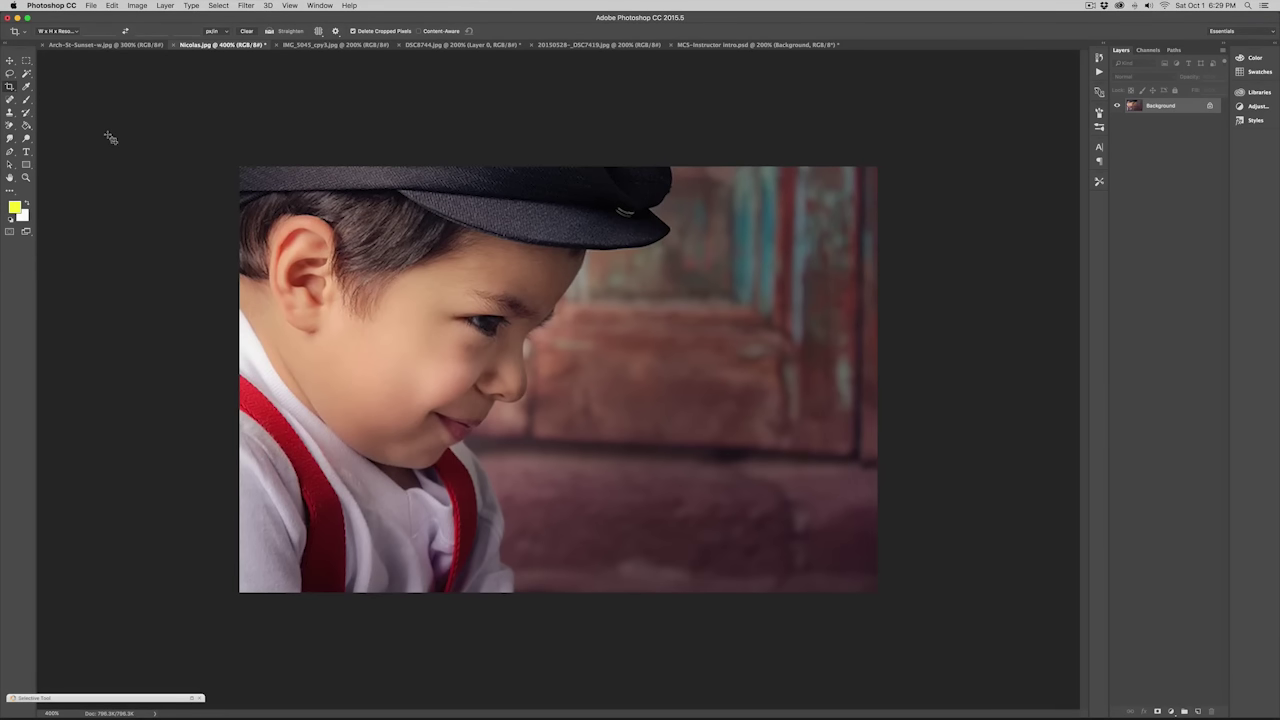
Switch to the Arch-St-Sunset-w.jpg document and select the Lasso tool.
{"action": "left_click", "coordinate": [77, 46]}
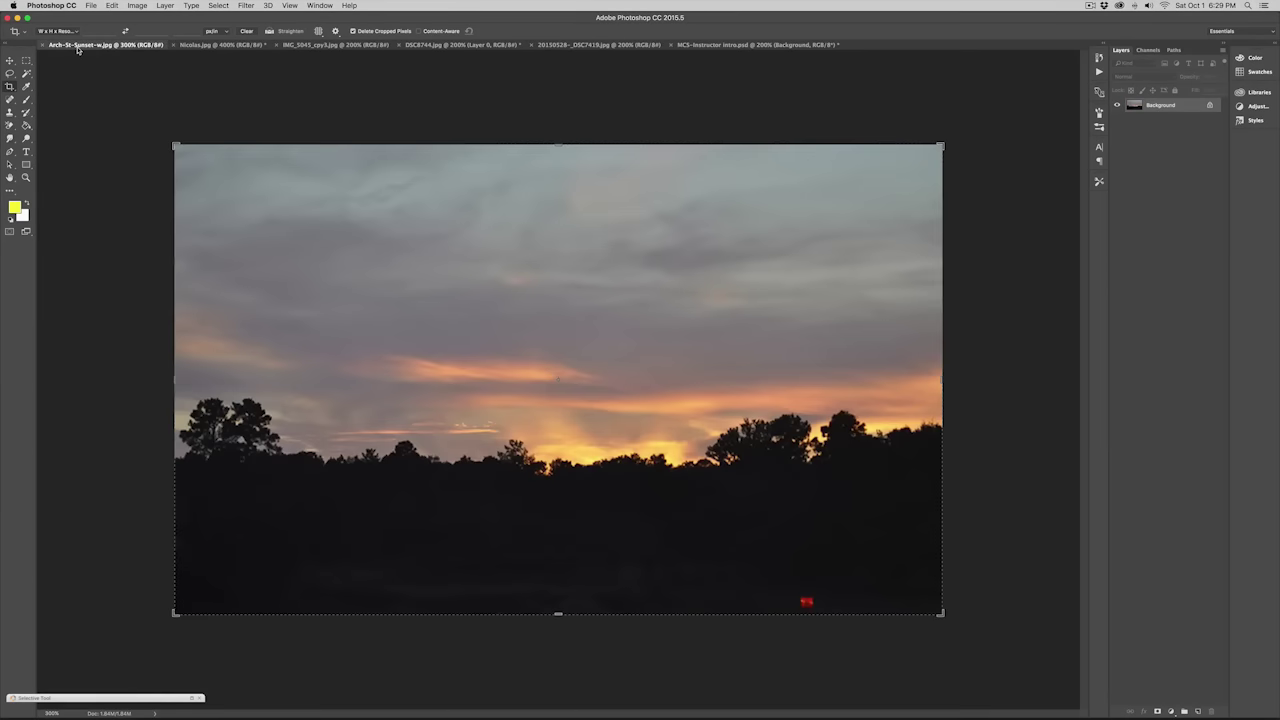
{"action": "left_click", "coordinate": [10, 61]}
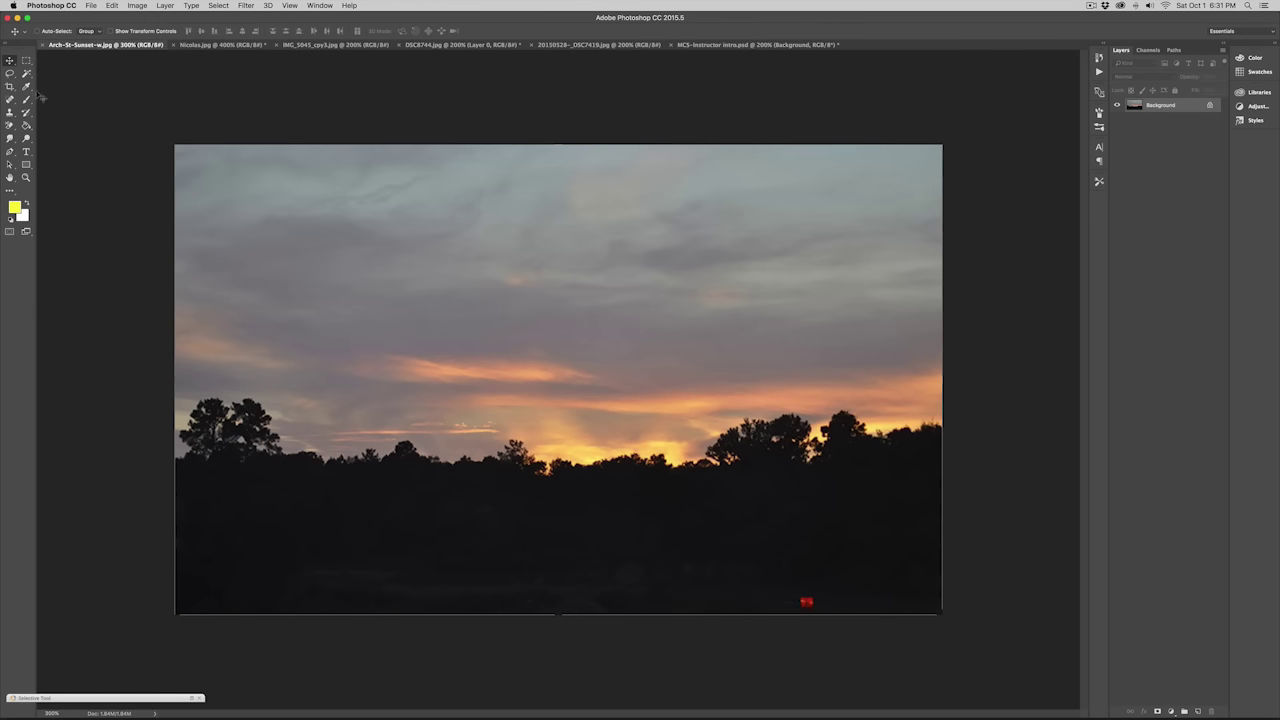
{"action": "left_click", "coordinate": [9, 75]}
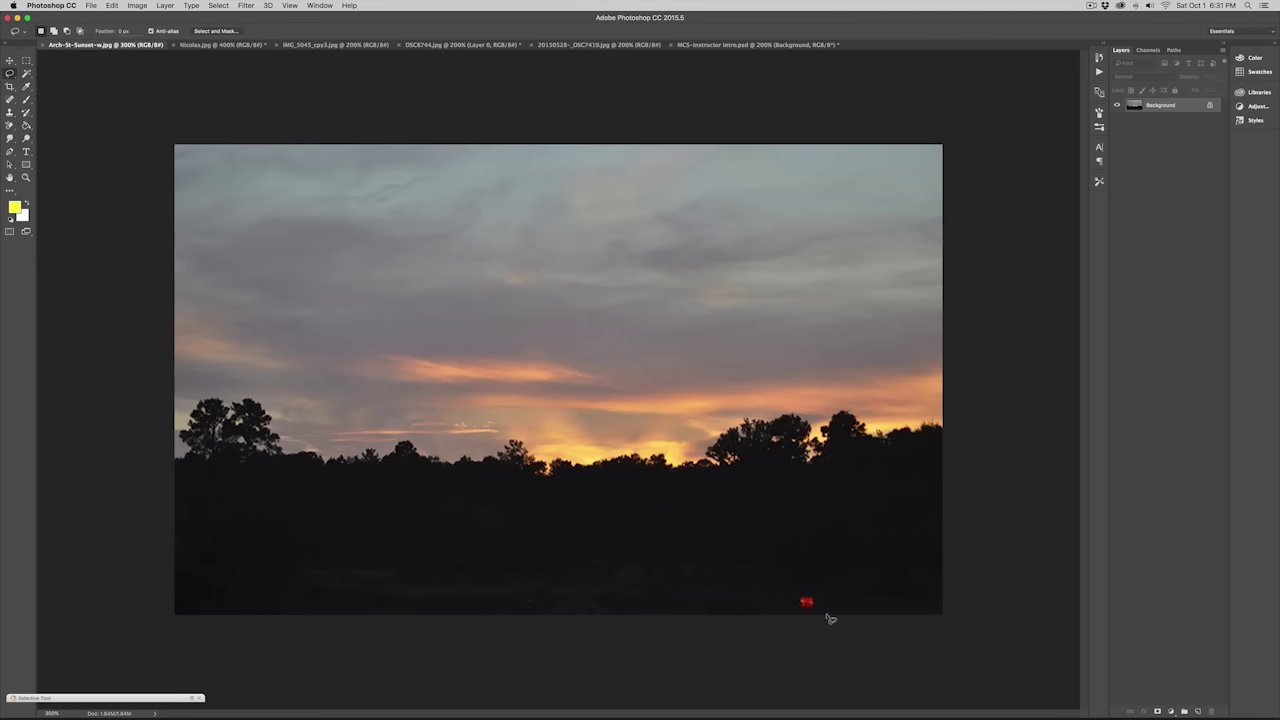
Unlock the background as Layer 0 and Content-Aware fill the red spot near the bottom right.
{"action": "left_click", "coordinate": [1209, 105]}
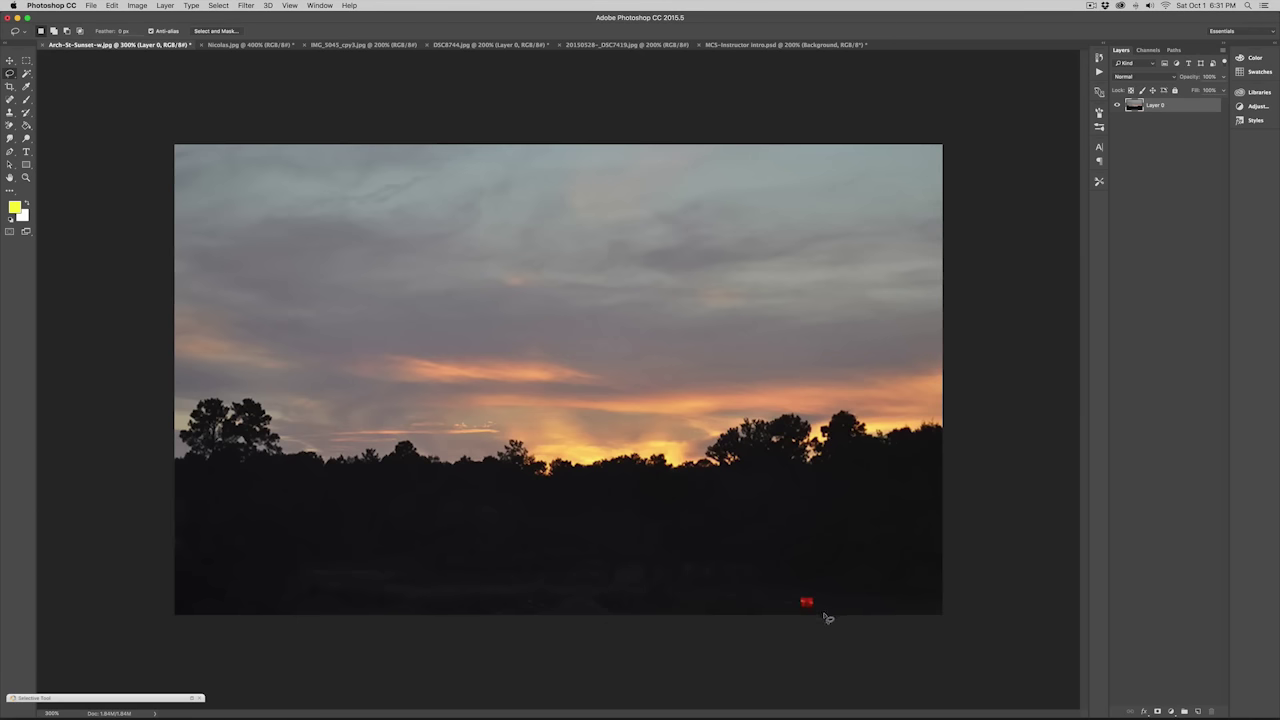
{"action": "mouse_move", "coordinate": [826, 611]}
{"action": "left_mouse_down"}
{"action": "mouse_move", "coordinate": [795, 593]}
{"action": "mouse_move", "coordinate": [824, 612]}
{"action": "left_mouse_up"}
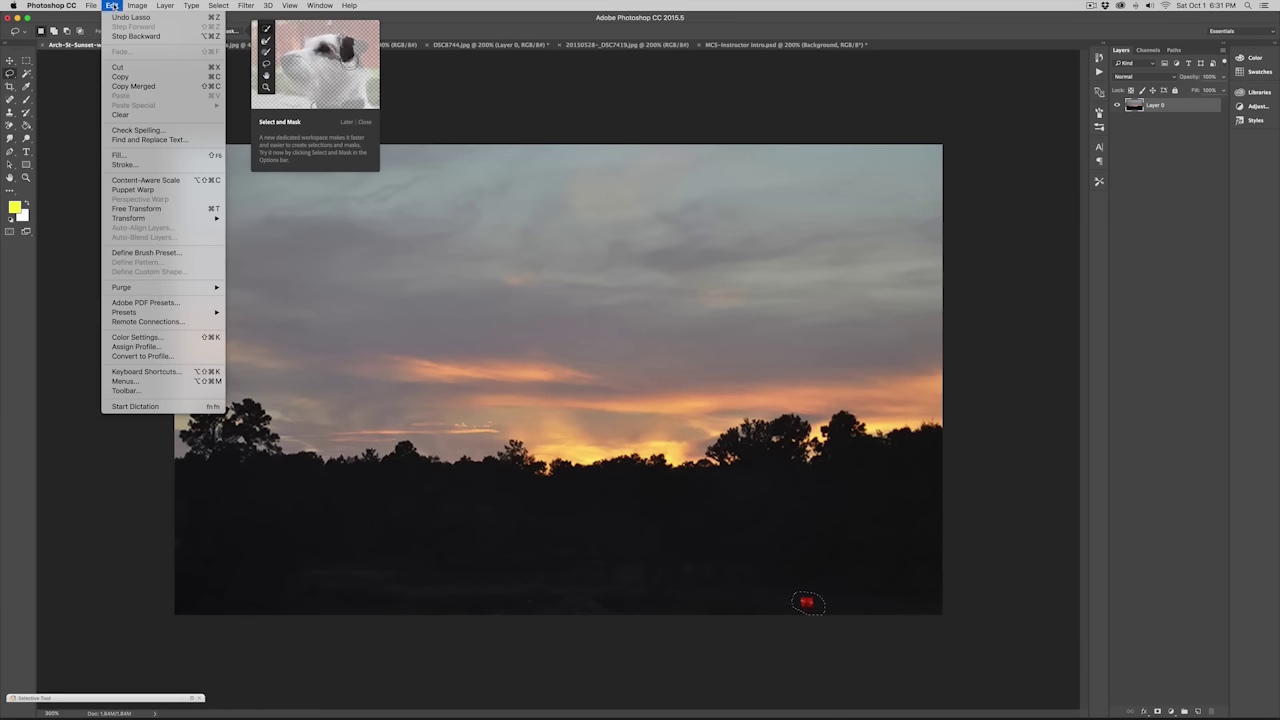
{"action": "left_click", "coordinate": [112, 5]}
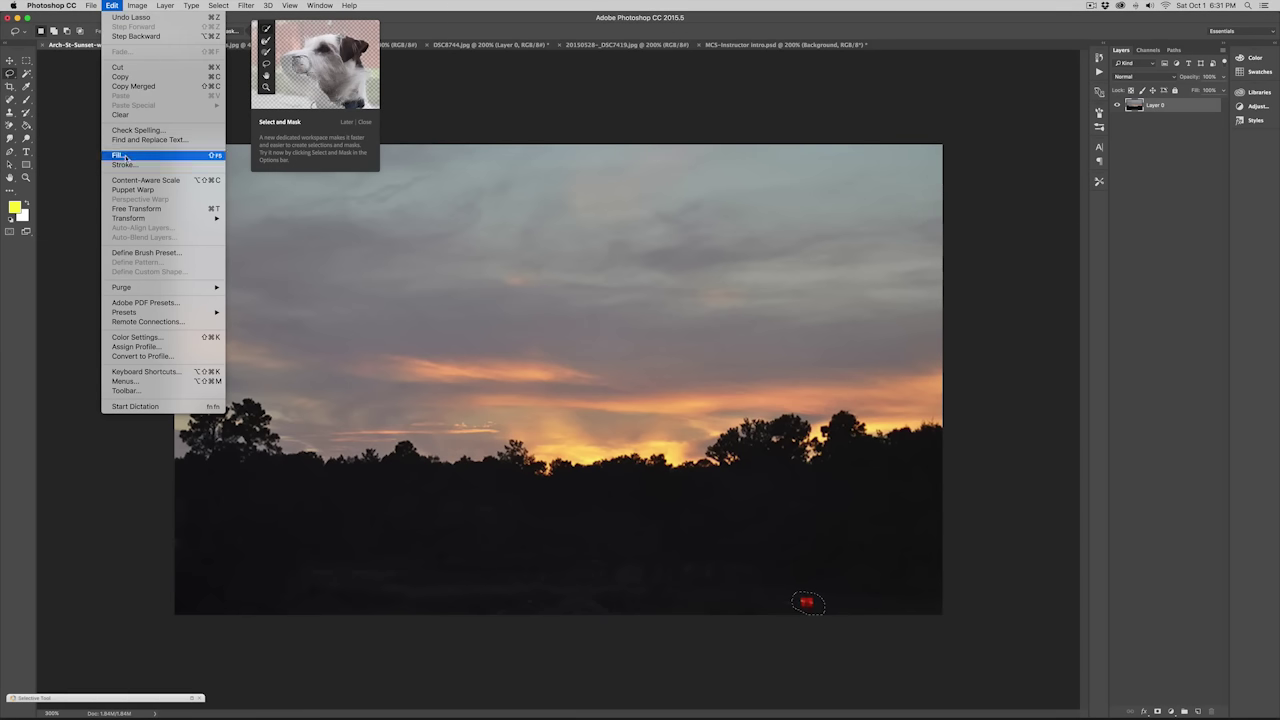
{"action": "left_click", "coordinate": [120, 155]}
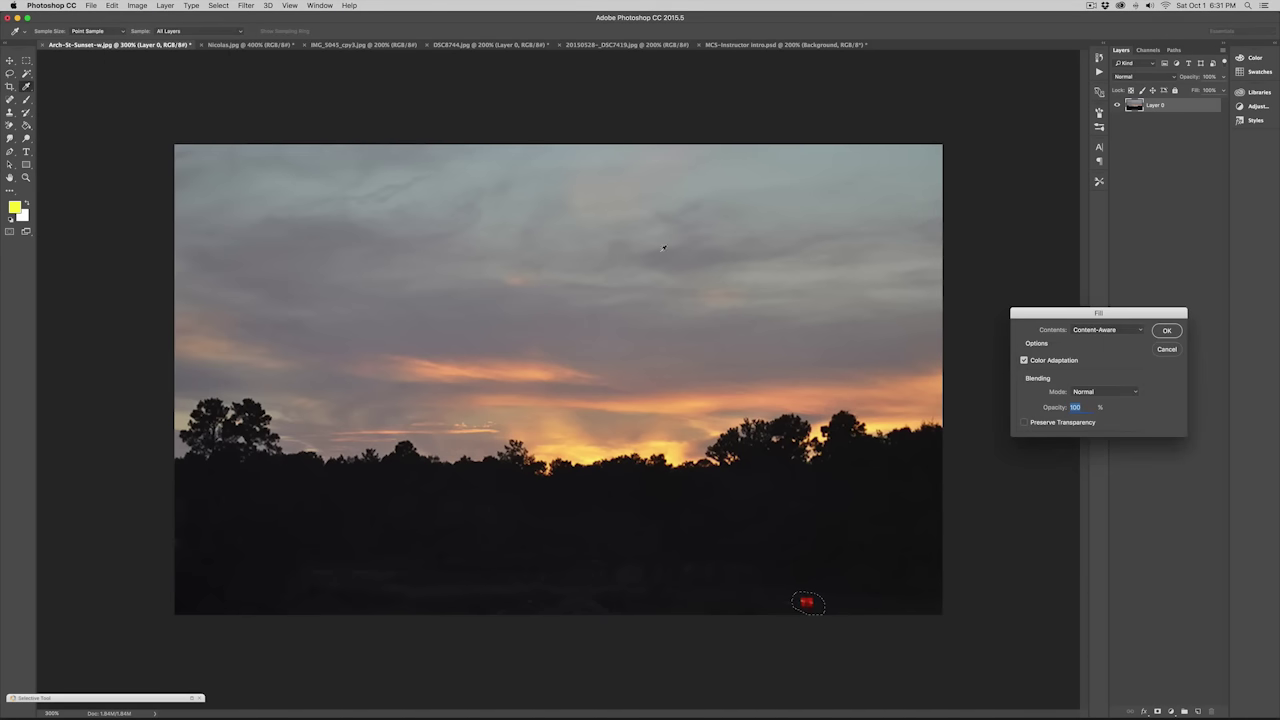
{"action": "left_click", "coordinate": [1136, 332]}
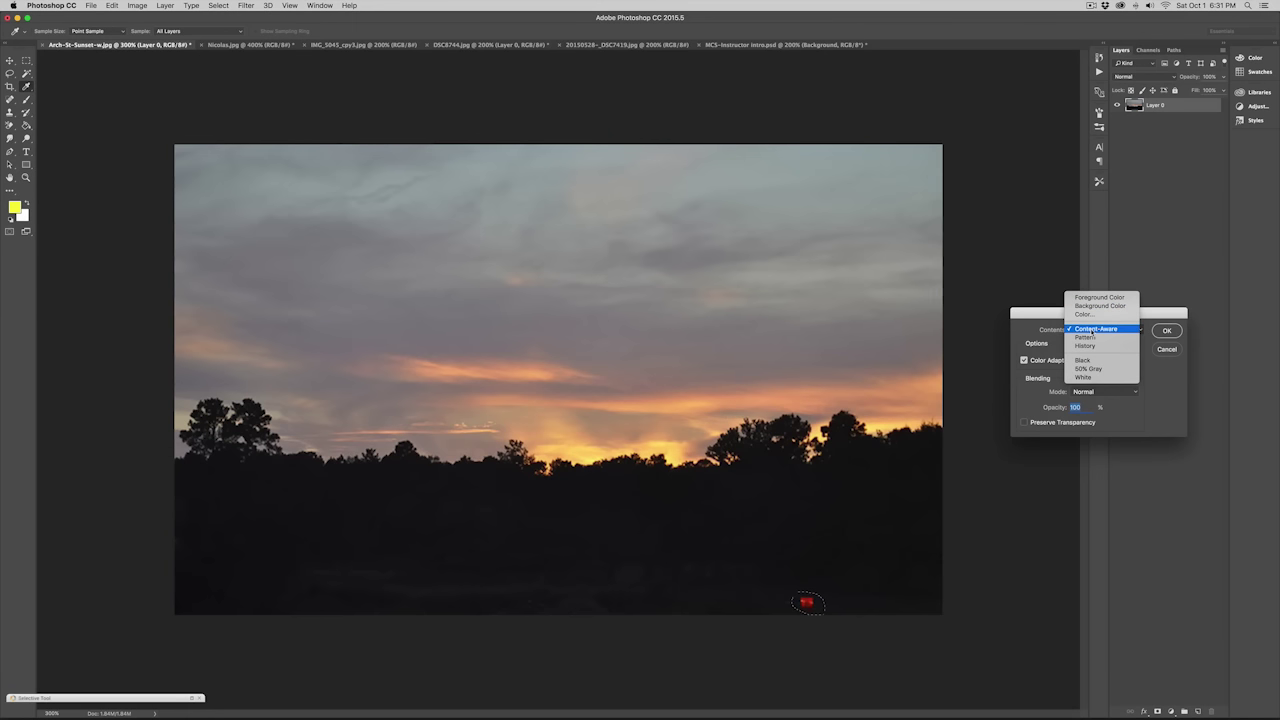
{"action": "left_click", "coordinate": [1093, 330]}
{"action": "left_click", "coordinate": [1166, 331]}
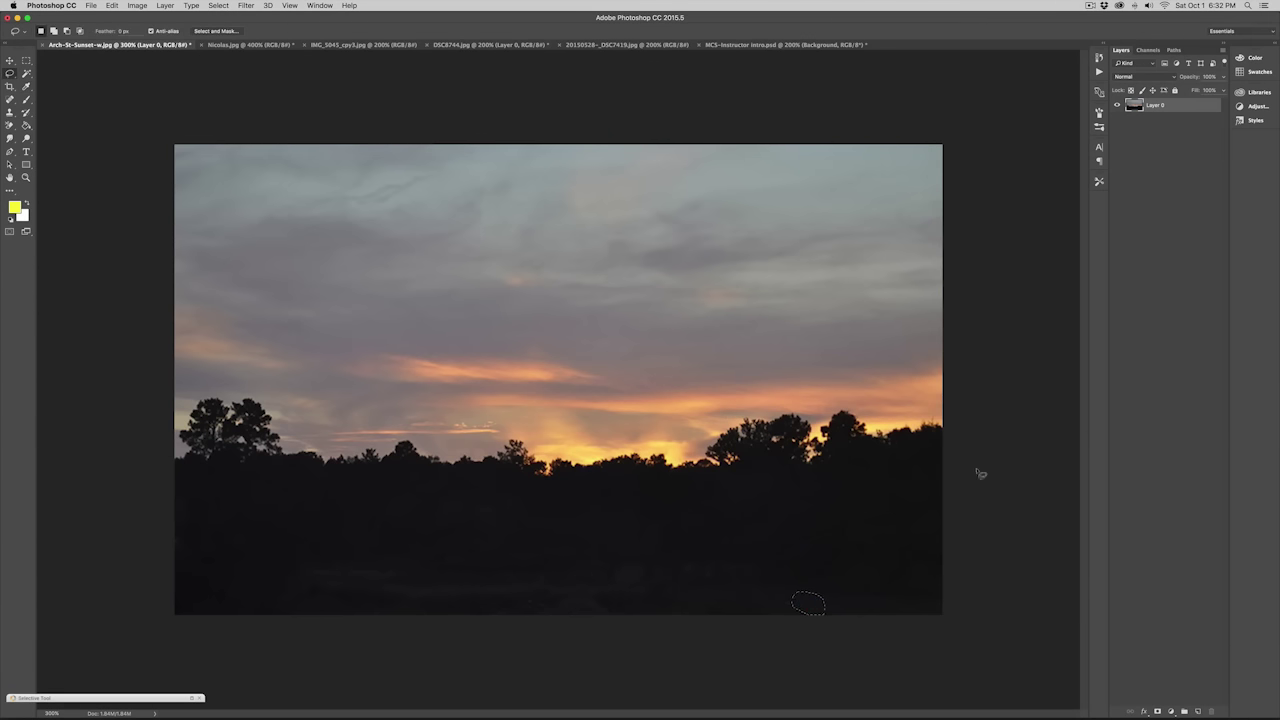
{"action": "key", "text": "super+d"}
Duplicate the sunset layer as Layer 0 copy.
{"action": "left_click", "coordinate": [165, 6]}
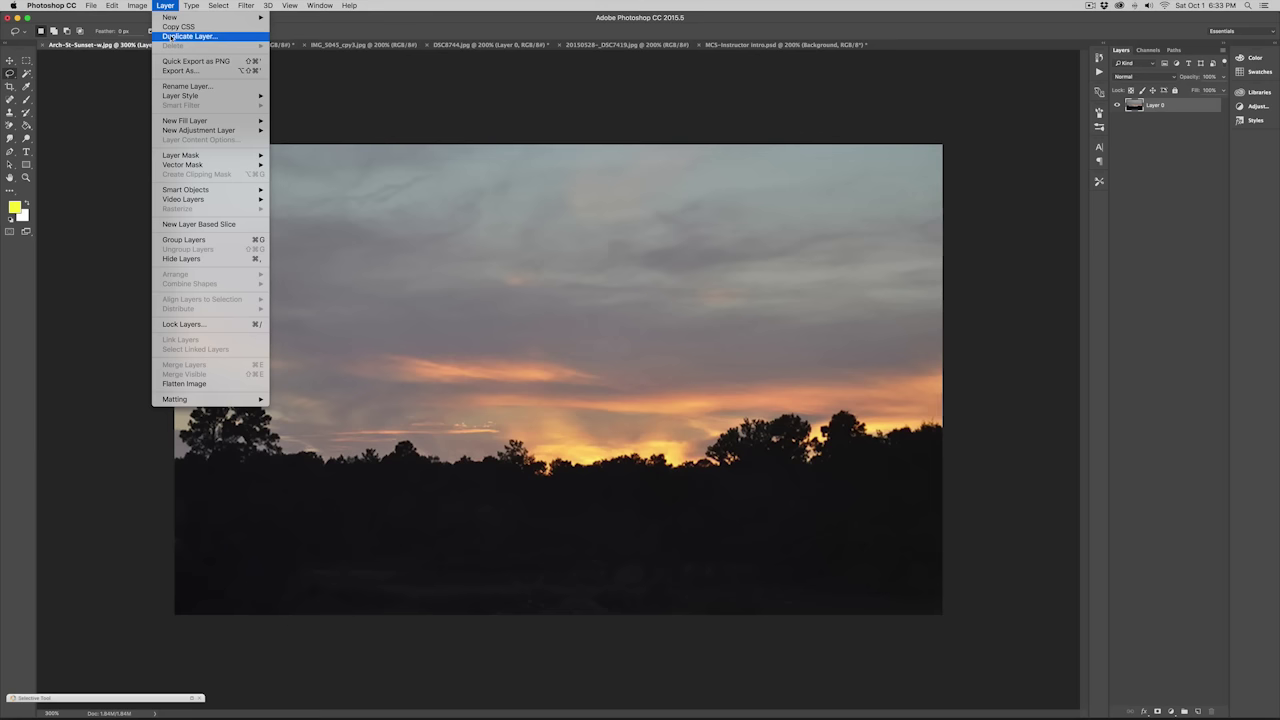
{"action": "left_click", "coordinate": [170, 37]}
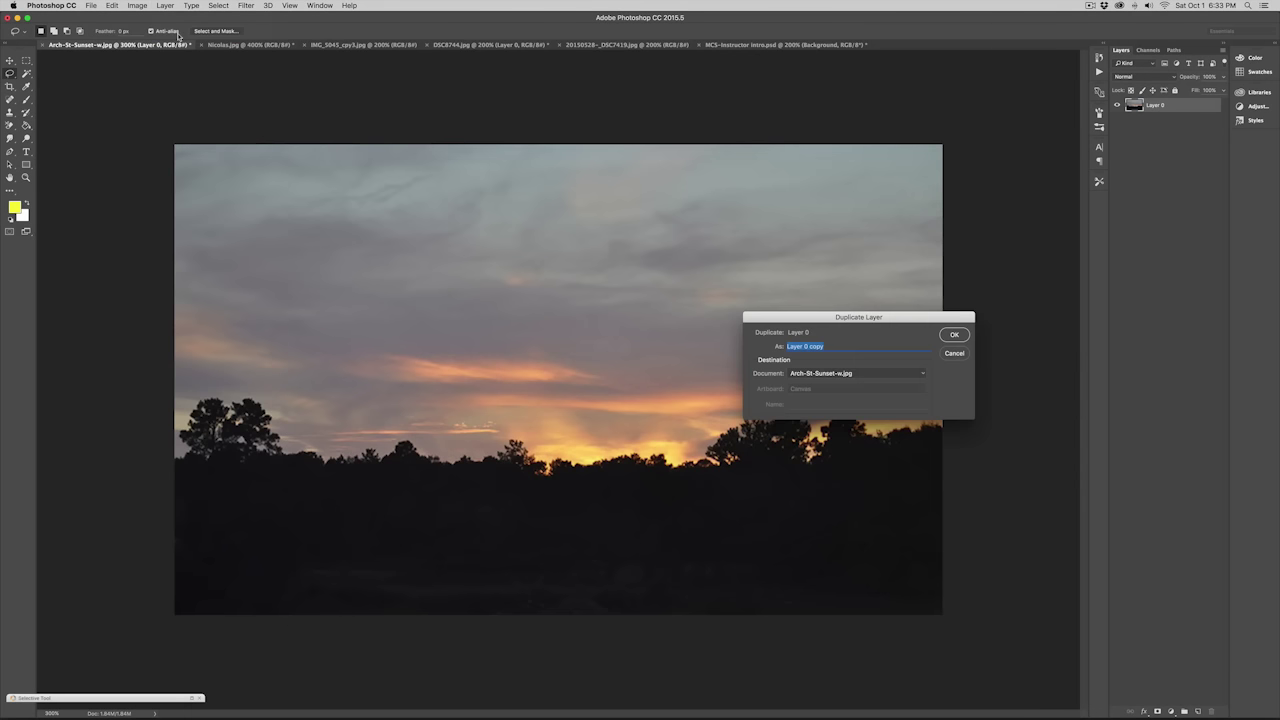
{"action": "left_click", "coordinate": [954, 335]}
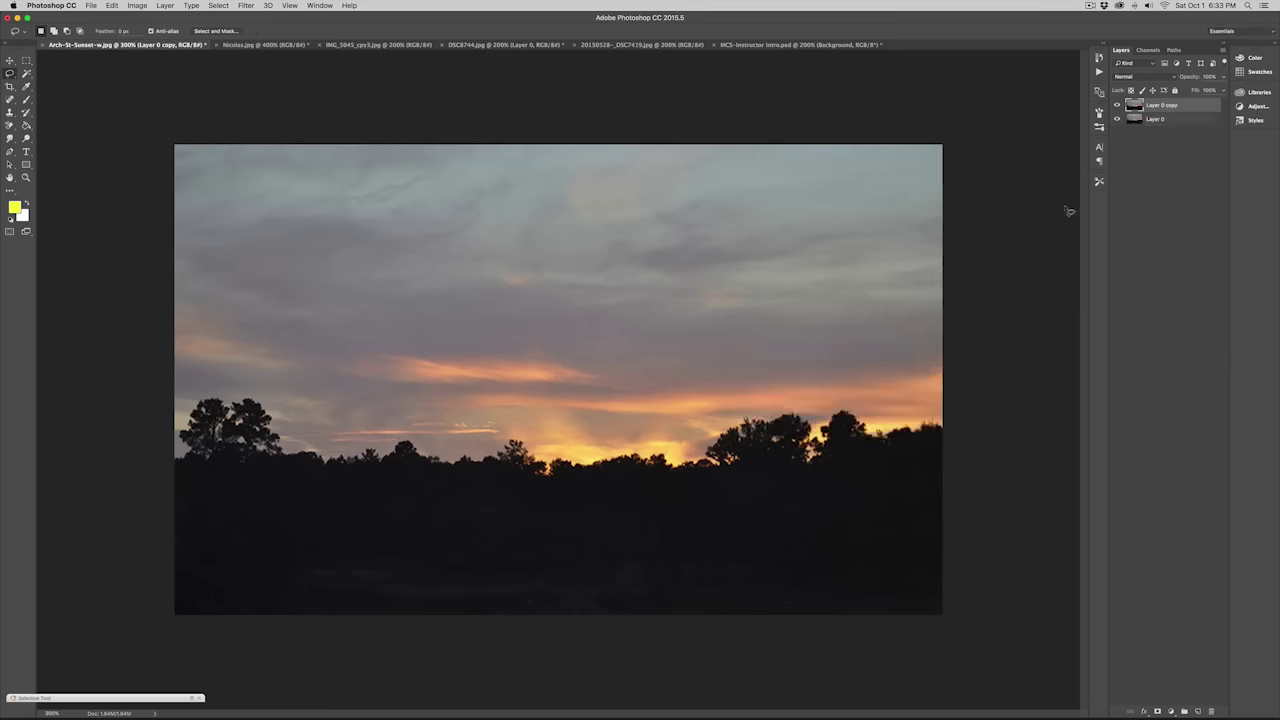
Hide Layer 0 copy and make Layer 0 the active layer.
{"action": "left_click", "coordinate": [1167, 121]}
{"action": "left_click", "coordinate": [1172, 106]}
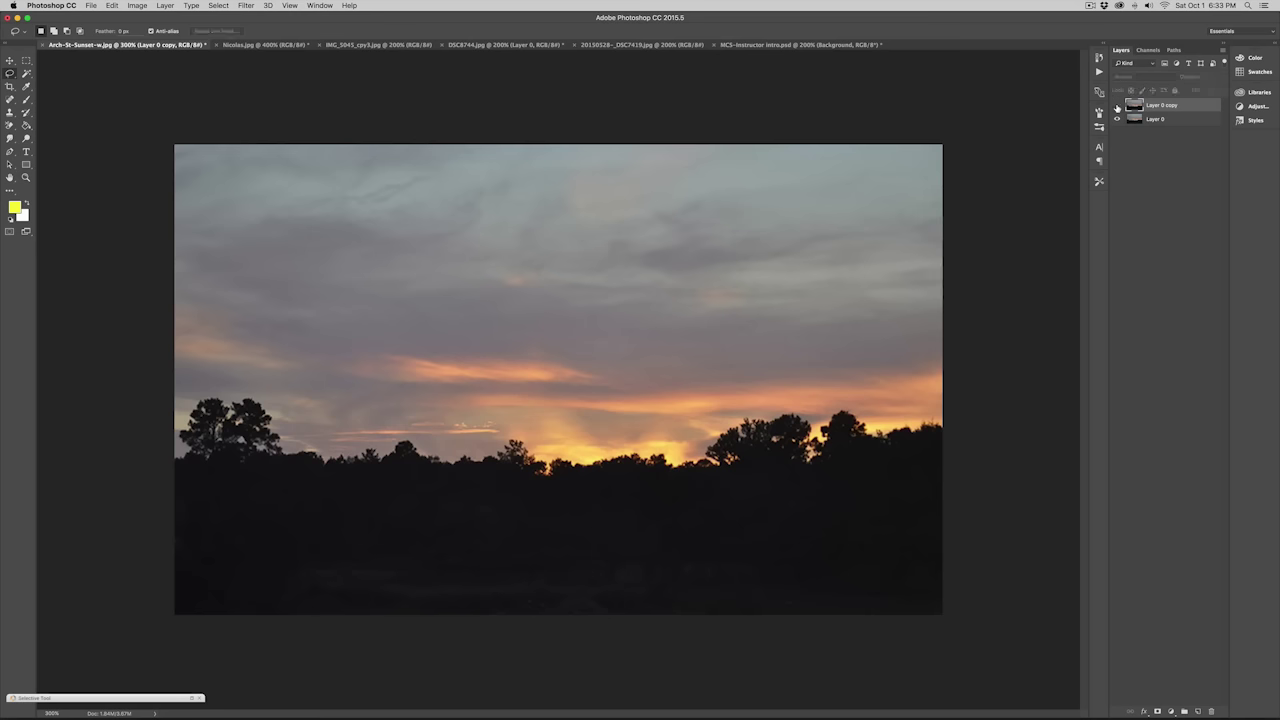
{"action": "left_click", "coordinate": [1117, 108]}
{"action": "left_click", "coordinate": [1178, 122]}
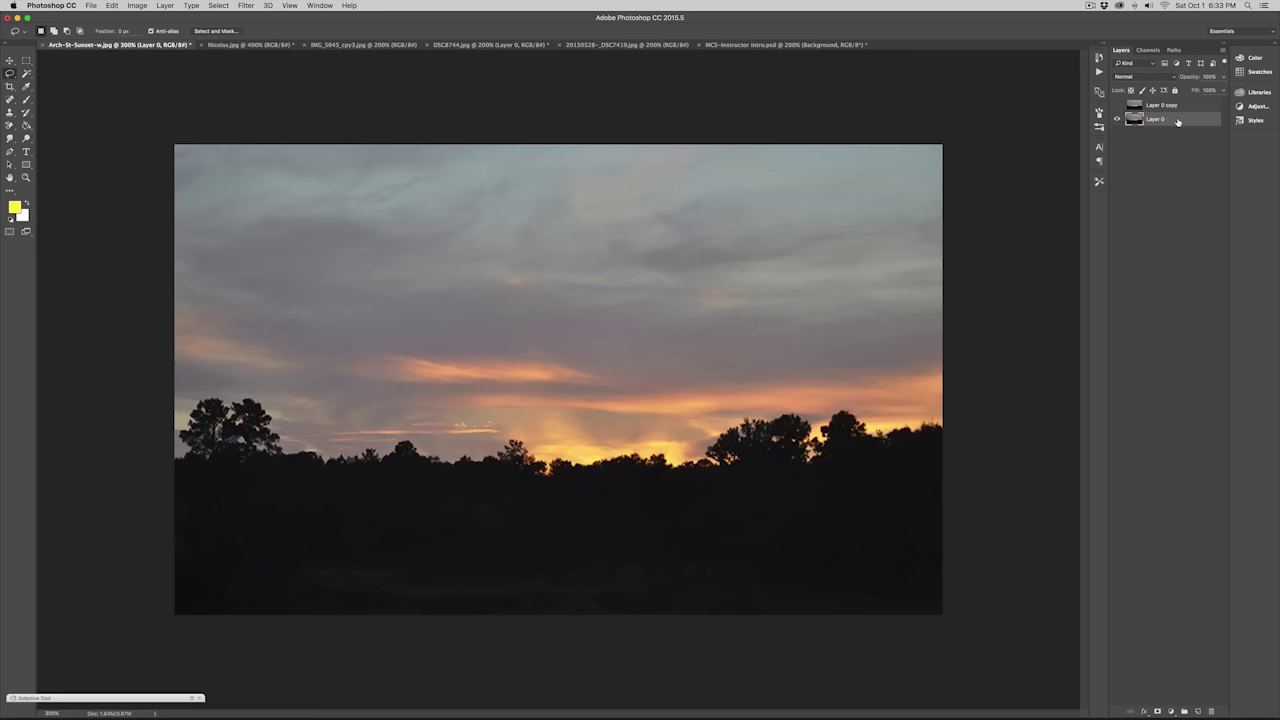
{"action": "left_click", "coordinate": [246, 5]}
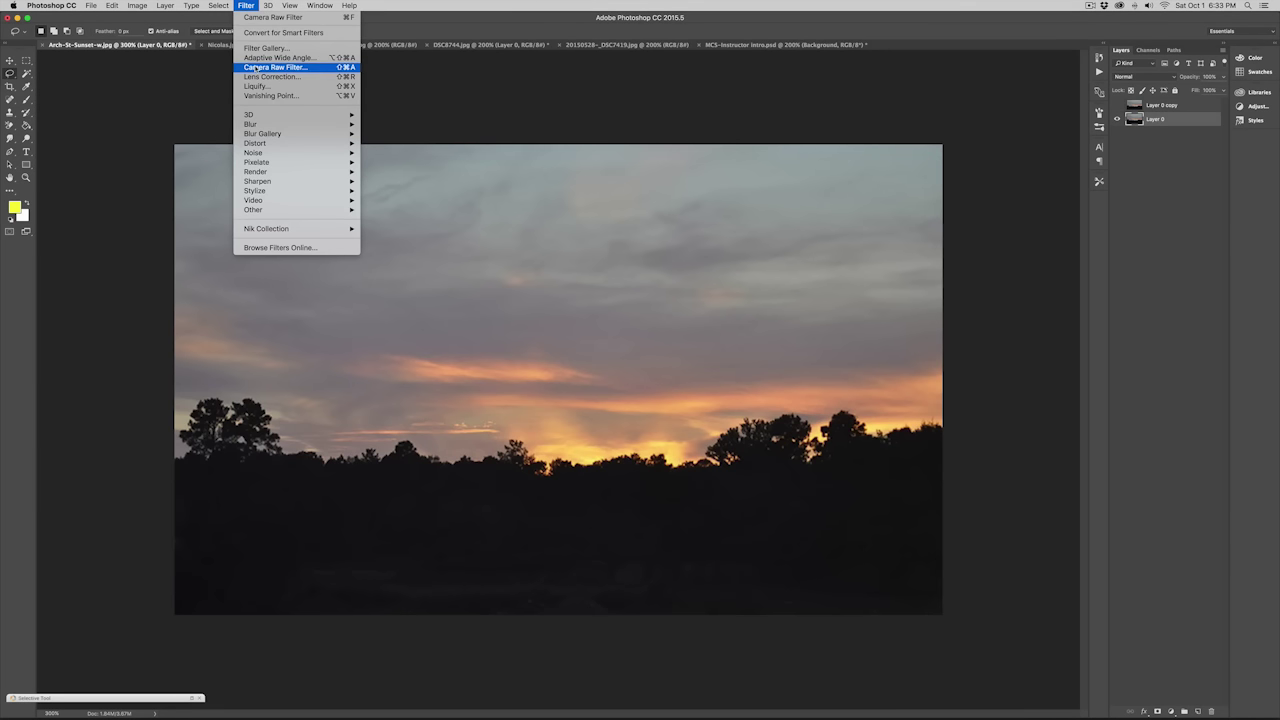
In Camera Raw, set Layer 0's Shadows to about +63 and Saturation to -38, and apply.
{"action": "left_click", "coordinate": [256, 67]}
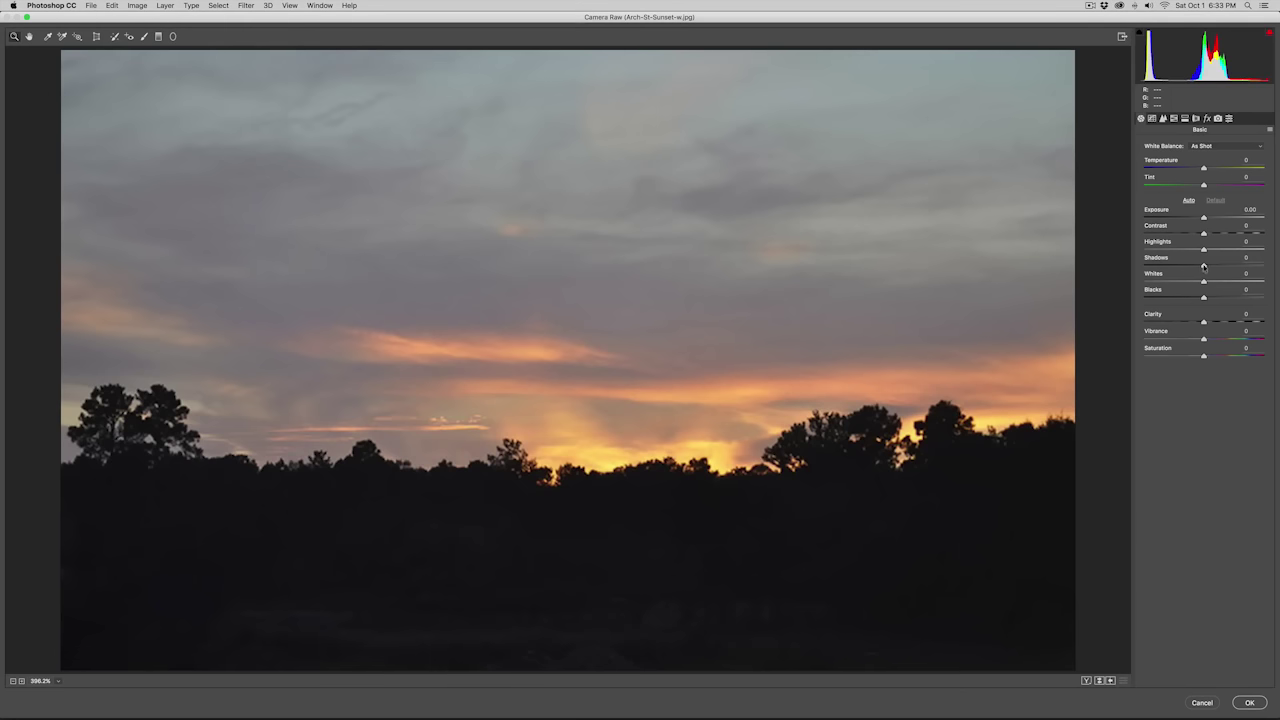
{"action": "left_click_drag", "start_coordinate": [1204, 266], "coordinate": [1249, 264]}
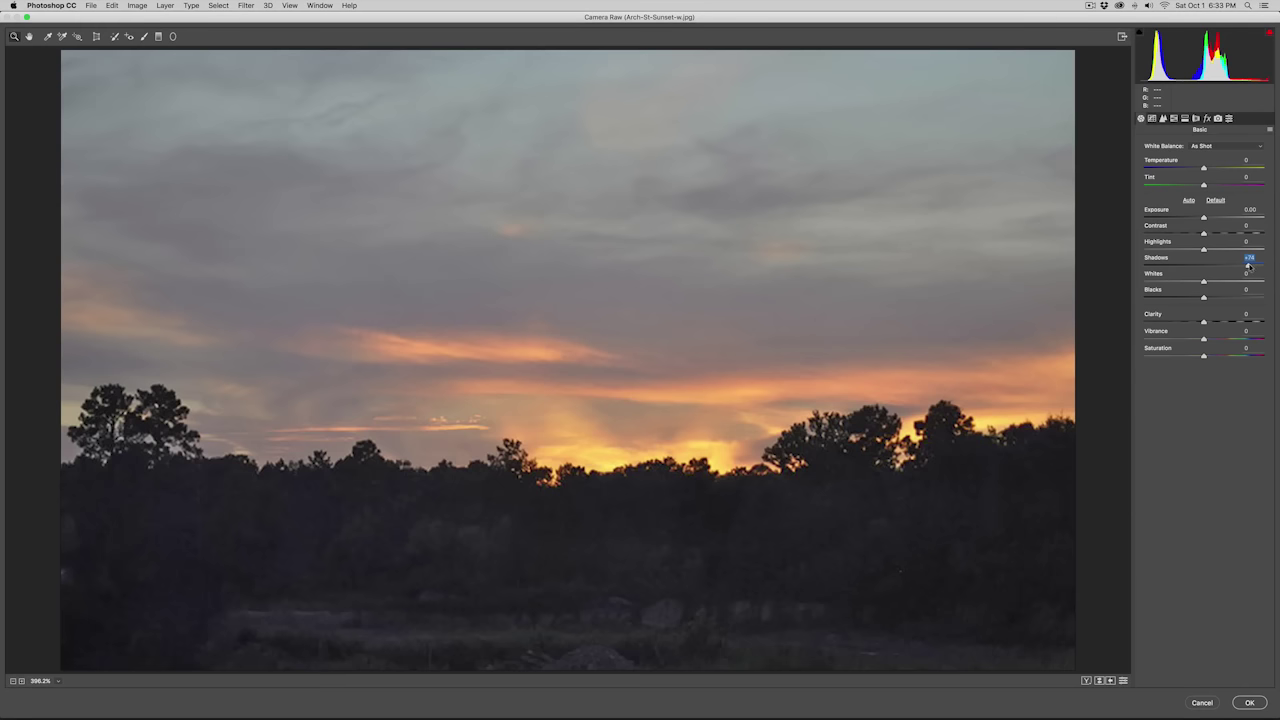
{"action": "left_click_drag", "start_coordinate": [1248, 265], "coordinate": [1236, 265]}
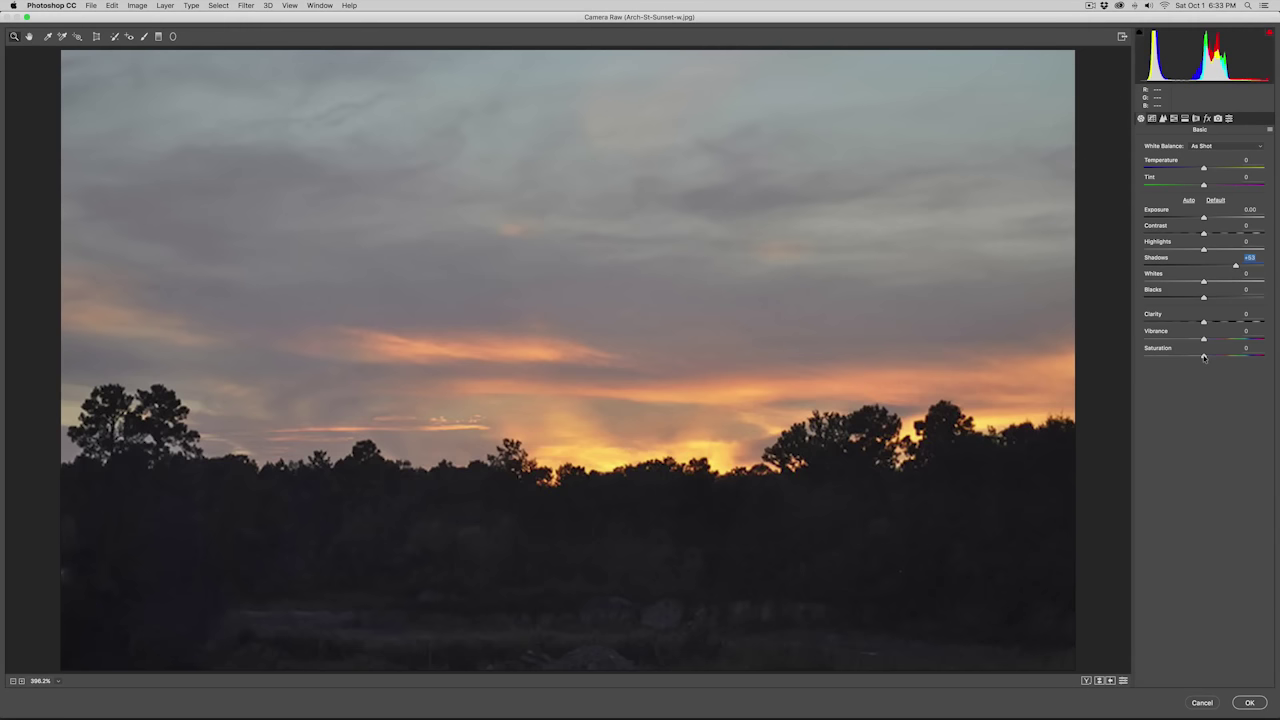
{"action": "left_click_drag", "start_coordinate": [1203, 357], "coordinate": [1181, 357]}
{"action": "left_click", "coordinate": [1249, 703]}
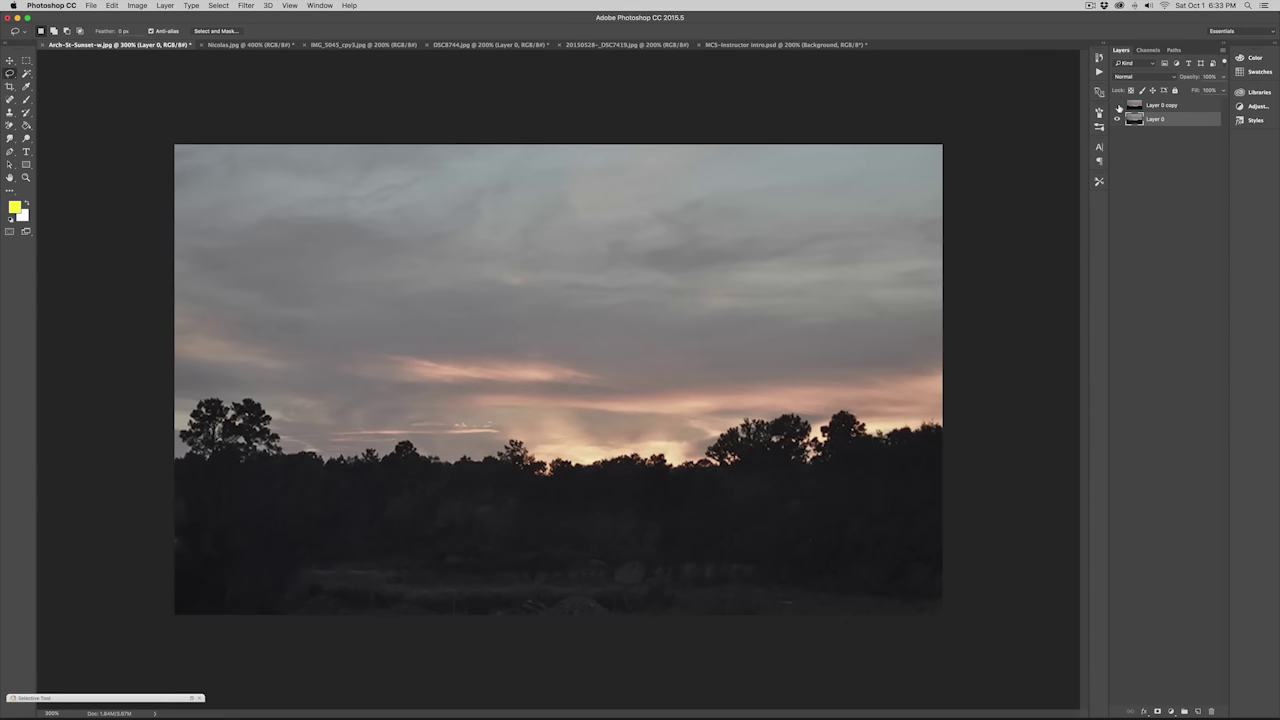
Show and select Layer 0 copy, give it a white layer mask, and pick the Brush tool.
{"action": "left_click", "coordinate": [1118, 106]}
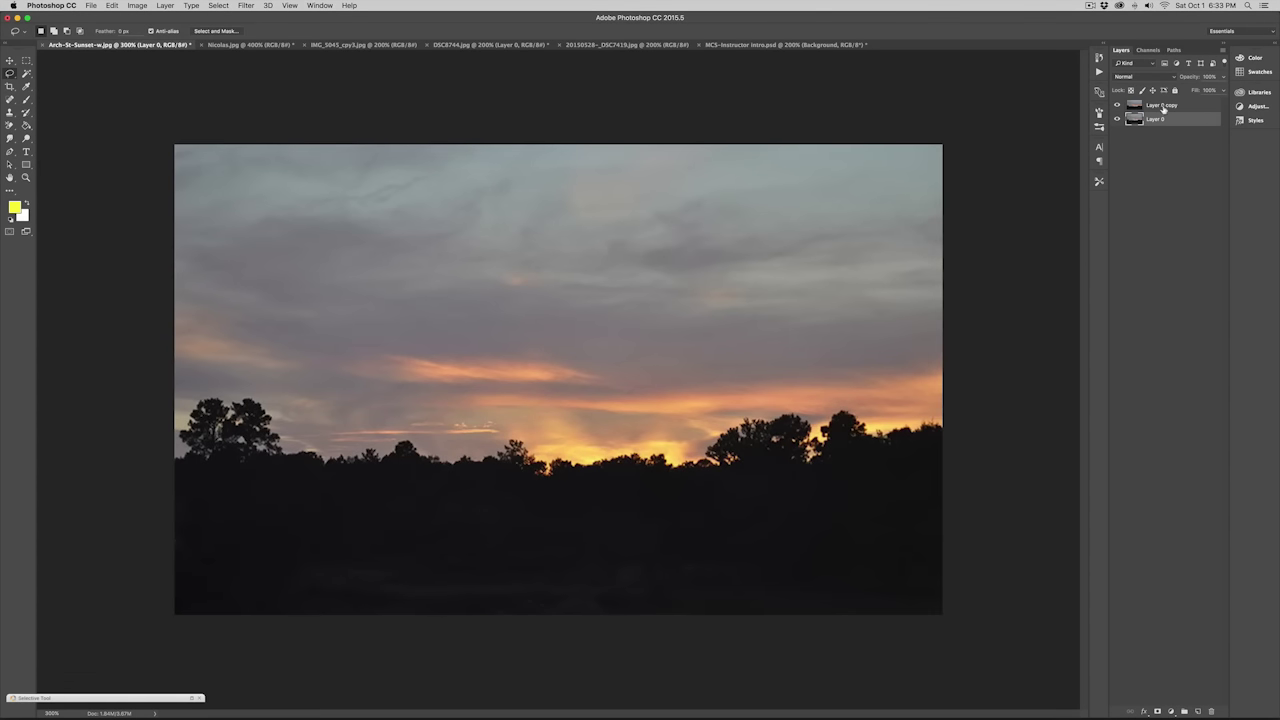
{"action": "left_click", "coordinate": [1197, 107]}
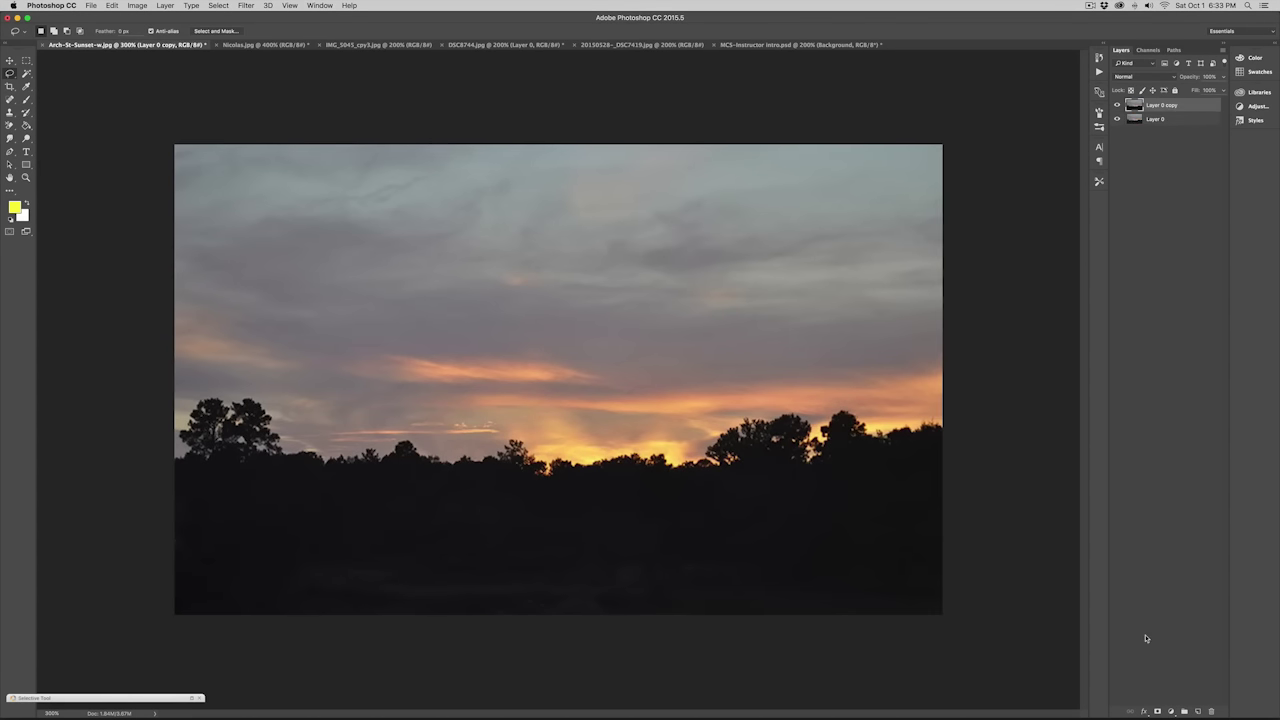
{"action": "left_click", "coordinate": [1157, 712]}
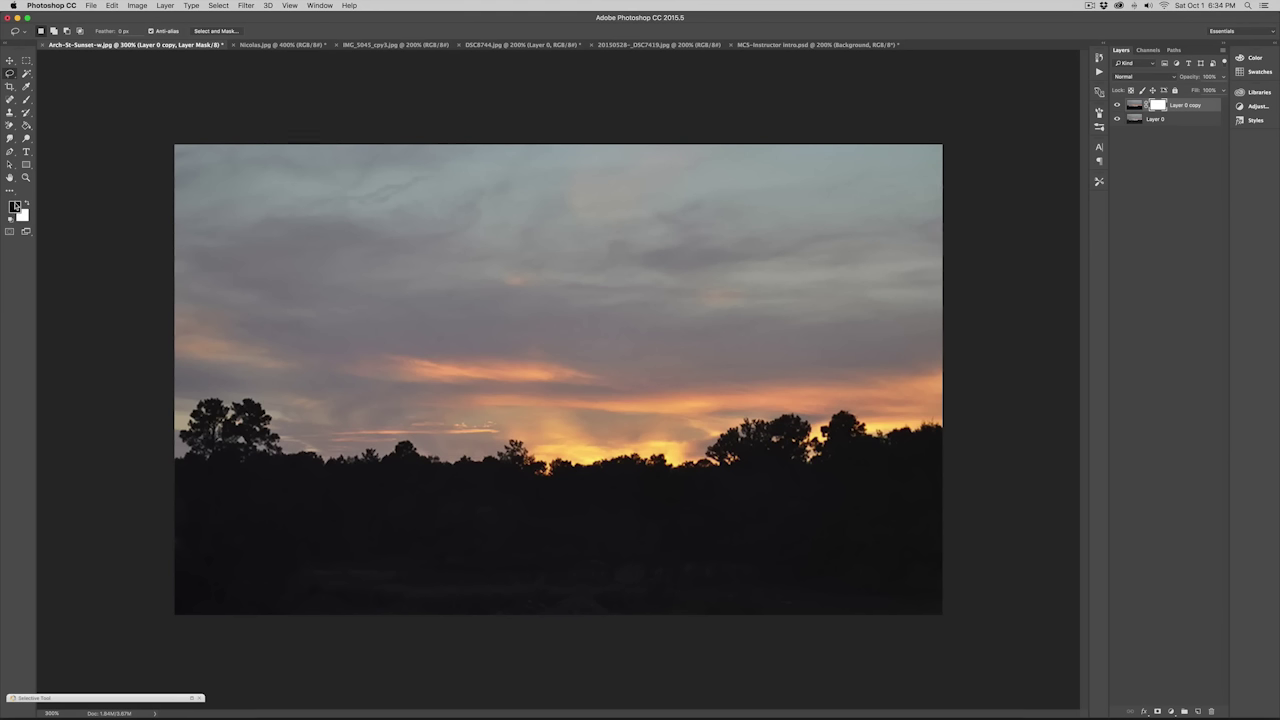
{"action": "left_click", "coordinate": [26, 100]}
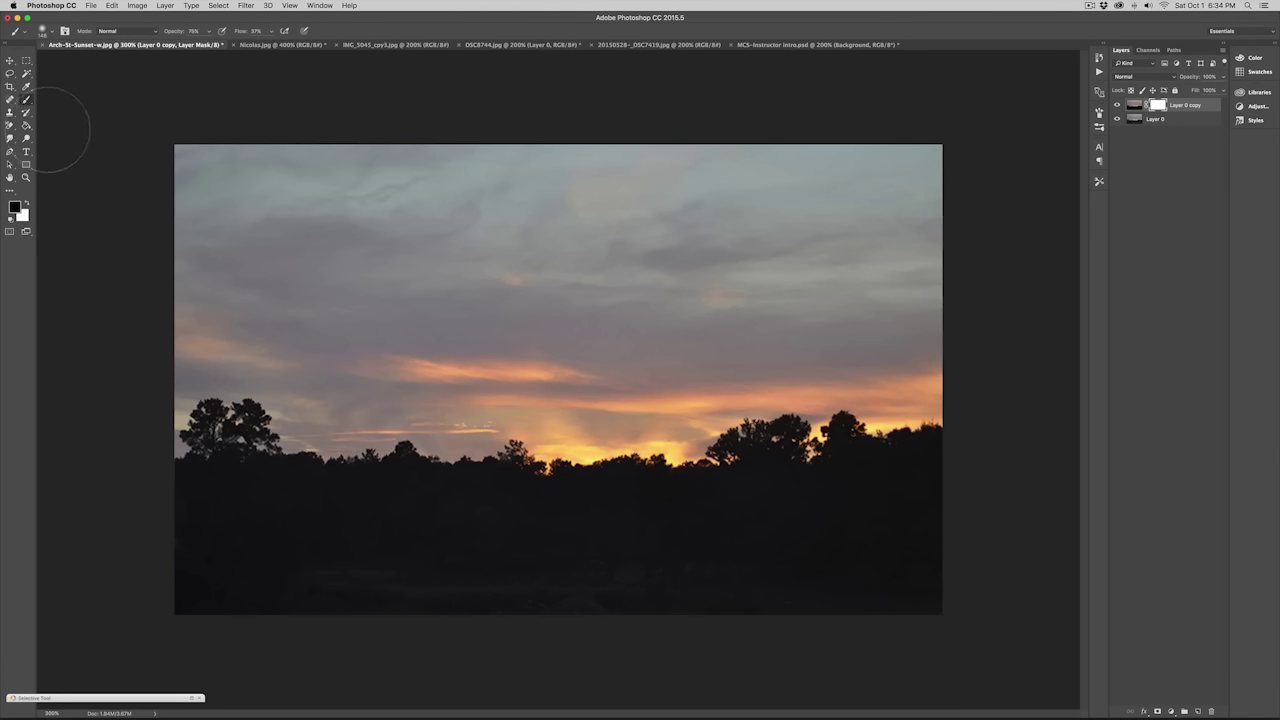
Lower brush opacity to about 48% and mask out the dark foreground along the bottom edge.
{"action": "left_click", "coordinate": [209, 33]}
{"action": "left_click_drag", "start_coordinate": [208, 45], "coordinate": [196, 46]}
{"action": "mouse_move", "coordinate": [405, 541]}
{"action": "left_mouse_down"}
{"action": "mouse_move", "coordinate": [568, 548]}
{"action": "mouse_move", "coordinate": [224, 515]}
{"action": "mouse_move", "coordinate": [304, 523]}
{"action": "mouse_move", "coordinate": [318, 554]}
{"action": "mouse_move", "coordinate": [247, 565]}
{"action": "mouse_move", "coordinate": [346, 573]}
{"action": "mouse_move", "coordinate": [557, 577]}
{"action": "mouse_move", "coordinate": [484, 539]}
{"action": "mouse_move", "coordinate": [601, 515]}
{"action": "mouse_move", "coordinate": [712, 532]}
{"action": "mouse_move", "coordinate": [707, 557]}
{"action": "mouse_move", "coordinate": [600, 567]}
{"action": "mouse_move", "coordinate": [748, 540]}
{"action": "left_mouse_up"}
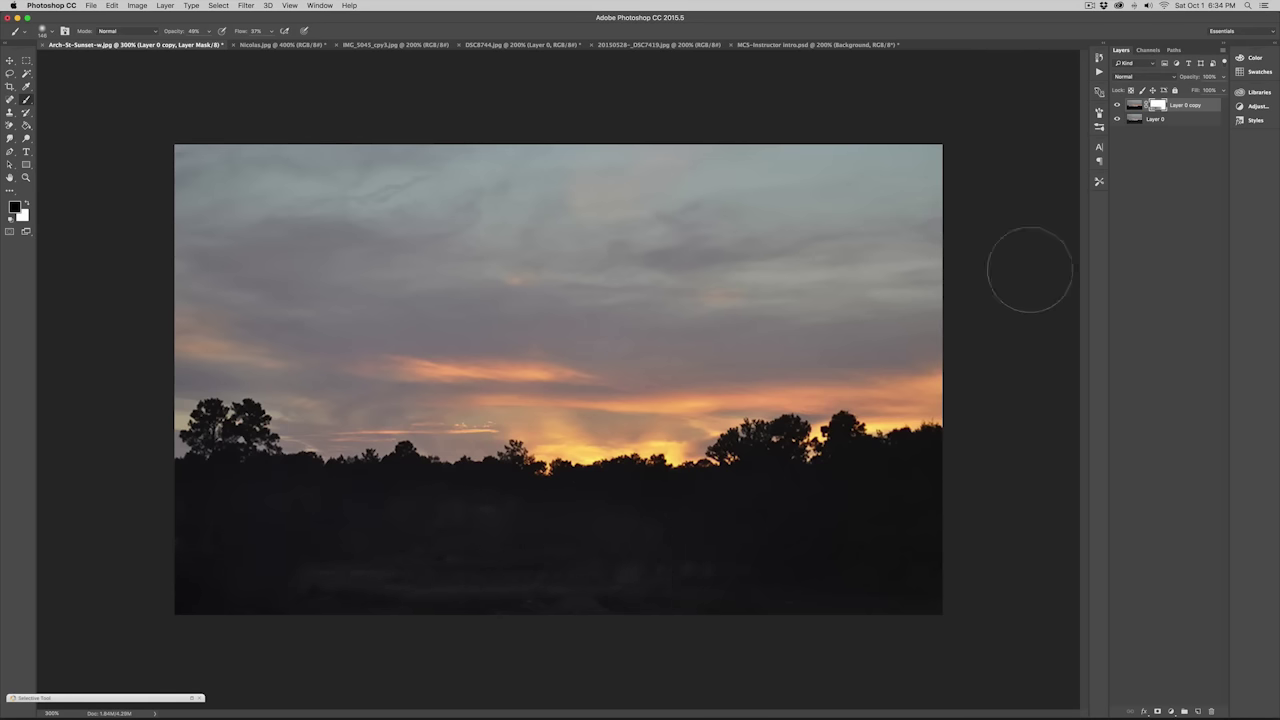
{"action": "left_click", "coordinate": [1117, 120]}
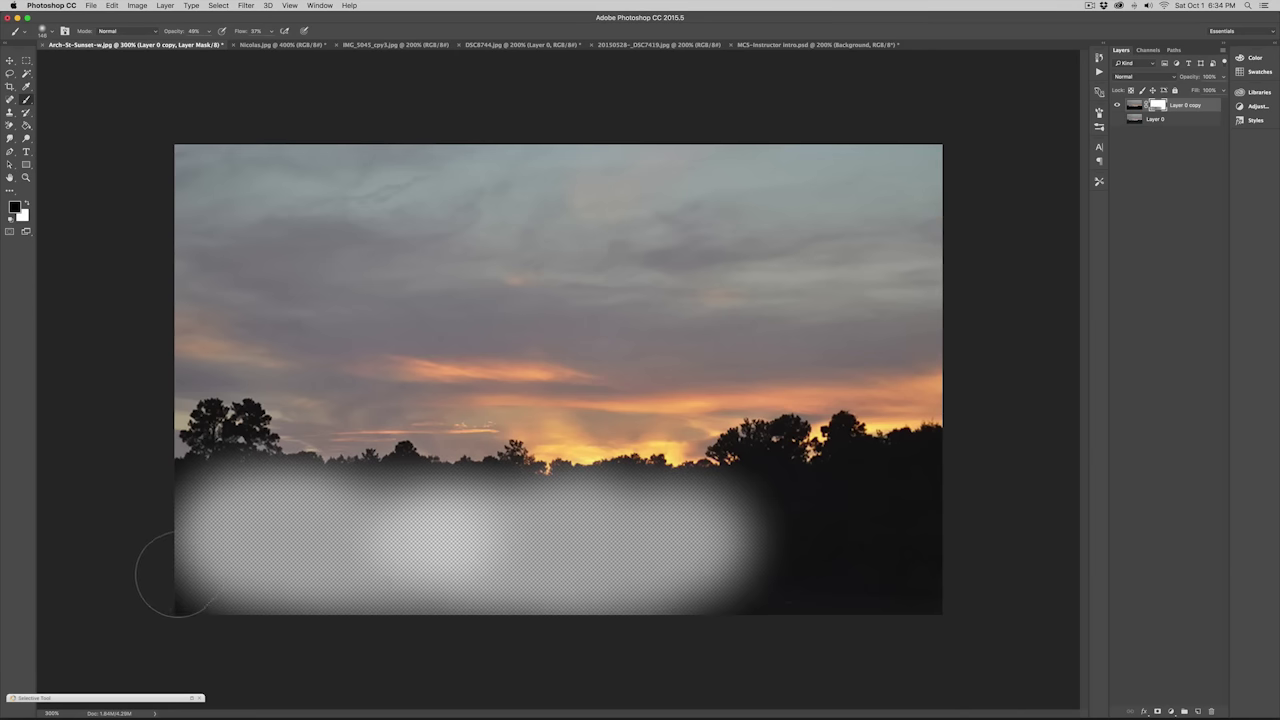
{"action": "mouse_move", "coordinate": [186, 596]}
{"action": "left_mouse_down"}
{"action": "mouse_move", "coordinate": [811, 608]}
{"action": "mouse_move", "coordinate": [625, 600]}
{"action": "mouse_move", "coordinate": [923, 603]}
{"action": "mouse_move", "coordinate": [940, 588]}
{"action": "mouse_move", "coordinate": [943, 543]}
{"action": "mouse_move", "coordinate": [767, 527]}
{"action": "mouse_move", "coordinate": [759, 469]}
{"action": "mouse_move", "coordinate": [785, 450]}
{"action": "left_mouse_up"}
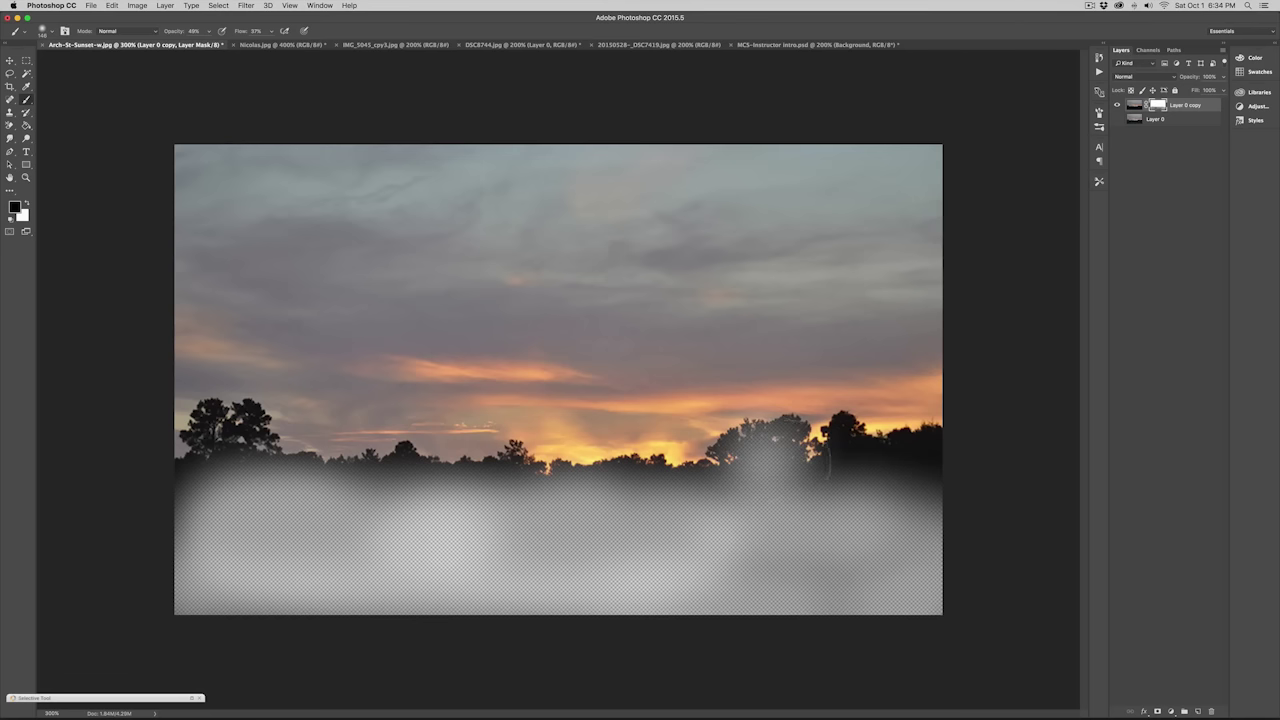
{"action": "left_click", "coordinate": [1117, 119]}
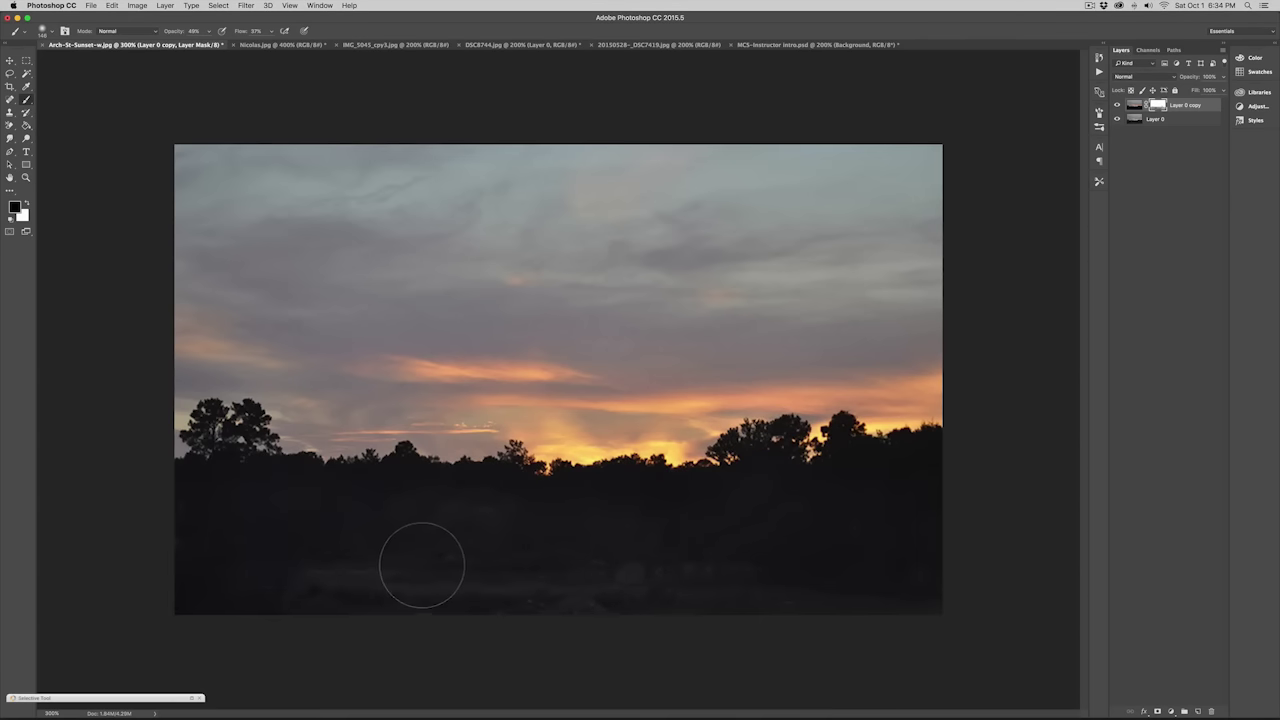
Mask over the right and left tree lines and bottom edge, toggling layer visibility to compare.
{"action": "left_click", "coordinate": [1117, 105]}
{"action": "left_click", "coordinate": [1117, 105]}
{"action": "left_click", "coordinate": [1117, 105]}
{"action": "left_click", "coordinate": [1117, 105]}
{"action": "left_click", "coordinate": [1117, 119]}
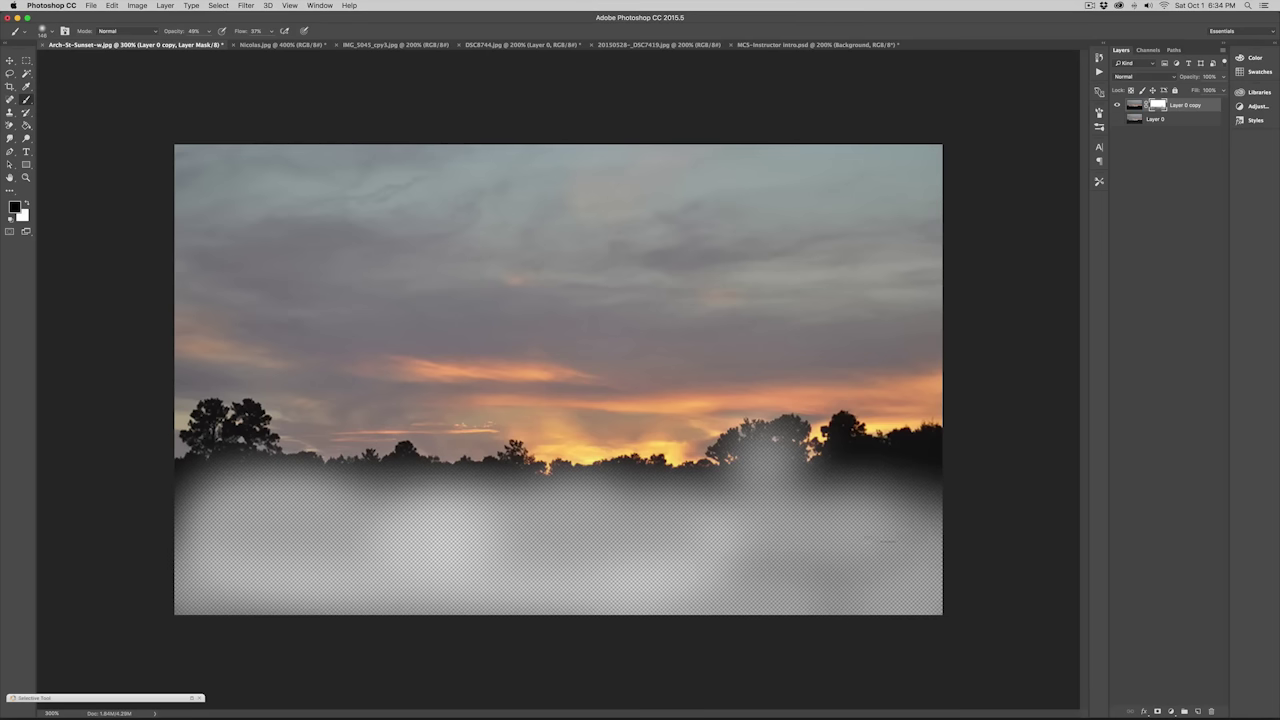
{"action": "left_click_drag", "start_coordinate": [900, 478], "coordinate": [950, 477]}
{"action": "mouse_move", "coordinate": [849, 428]}
{"action": "left_mouse_down"}
{"action": "mouse_move", "coordinate": [690, 470]}
{"action": "mouse_move", "coordinate": [600, 475]}
{"action": "mouse_move", "coordinate": [360, 455]}
{"action": "mouse_move", "coordinate": [470, 465]}
{"action": "left_mouse_up"}
{"action": "mouse_move", "coordinate": [222, 452]}
{"action": "left_mouse_down"}
{"action": "mouse_move", "coordinate": [240, 430]}
{"action": "mouse_move", "coordinate": [215, 425]}
{"action": "mouse_move", "coordinate": [178, 480]}
{"action": "left_mouse_up"}
{"action": "mouse_move", "coordinate": [149, 529]}
{"action": "left_mouse_down"}
{"action": "mouse_move", "coordinate": [200, 600]}
{"action": "mouse_move", "coordinate": [808, 608]}
{"action": "mouse_move", "coordinate": [900, 570]}
{"action": "mouse_move", "coordinate": [690, 540]}
{"action": "mouse_move", "coordinate": [215, 525]}
{"action": "left_mouse_up"}
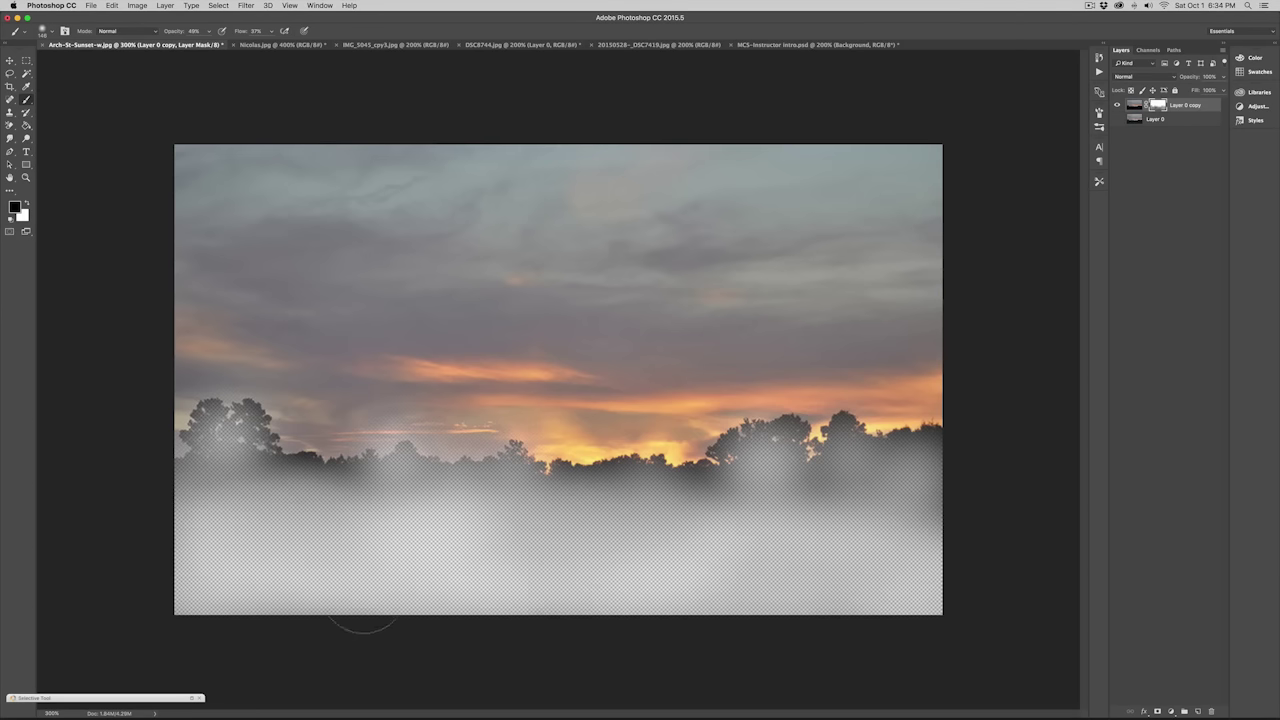
{"action": "left_click", "coordinate": [1117, 119]}
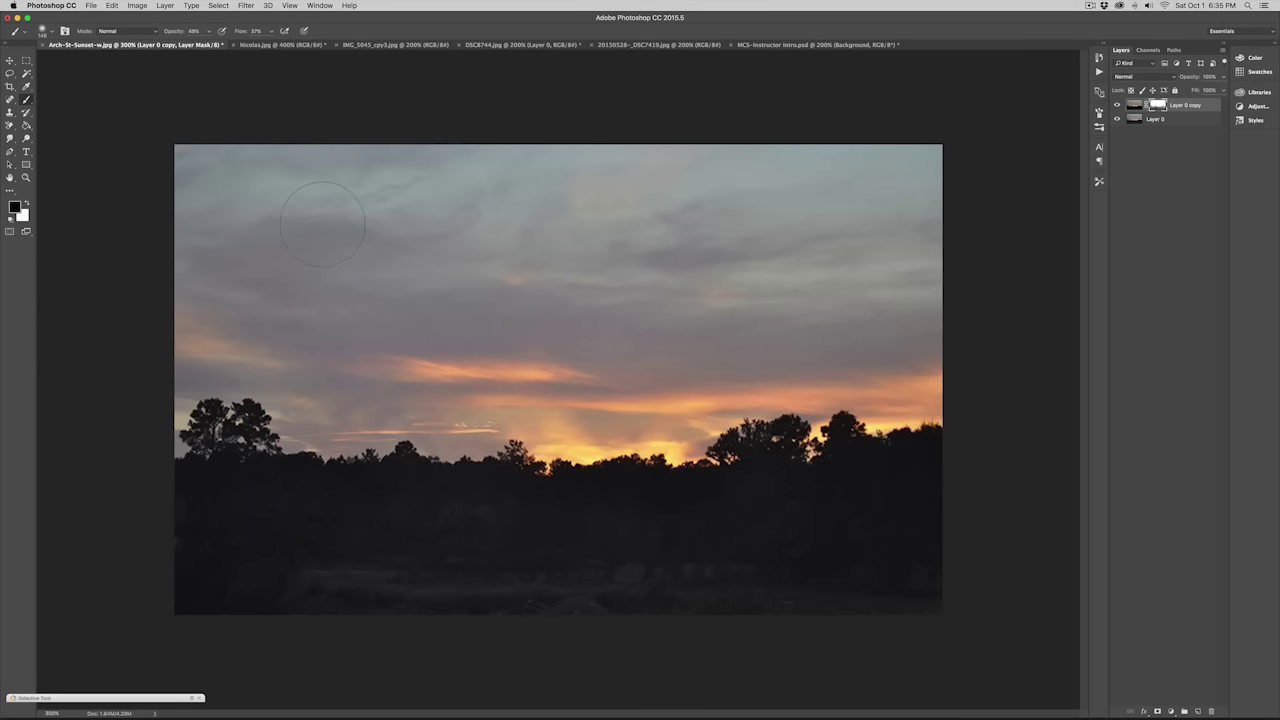
Crop the sunset slightly in from the top-left, then switch via DSC8744.jpg to the horse photo.
{"action": "left_click", "coordinate": [10, 86]}
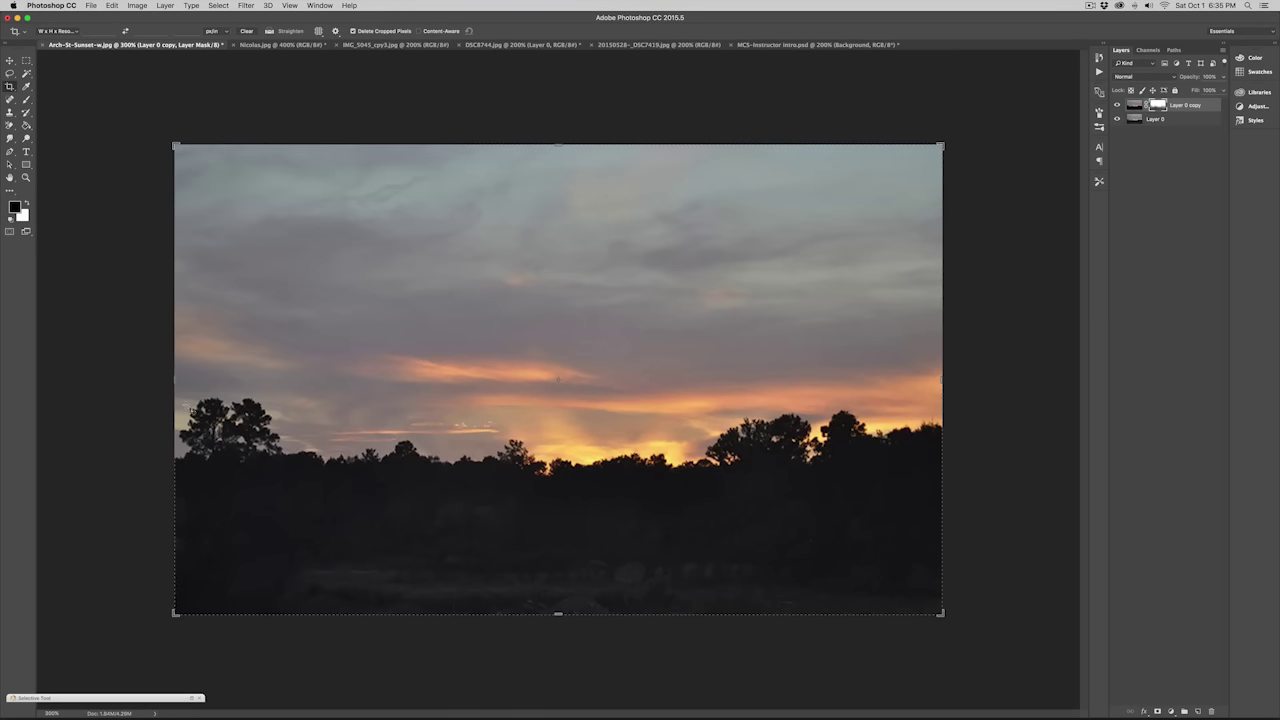
{"action": "left_click_drag", "start_coordinate": [175, 145], "coordinate": [195, 153]}
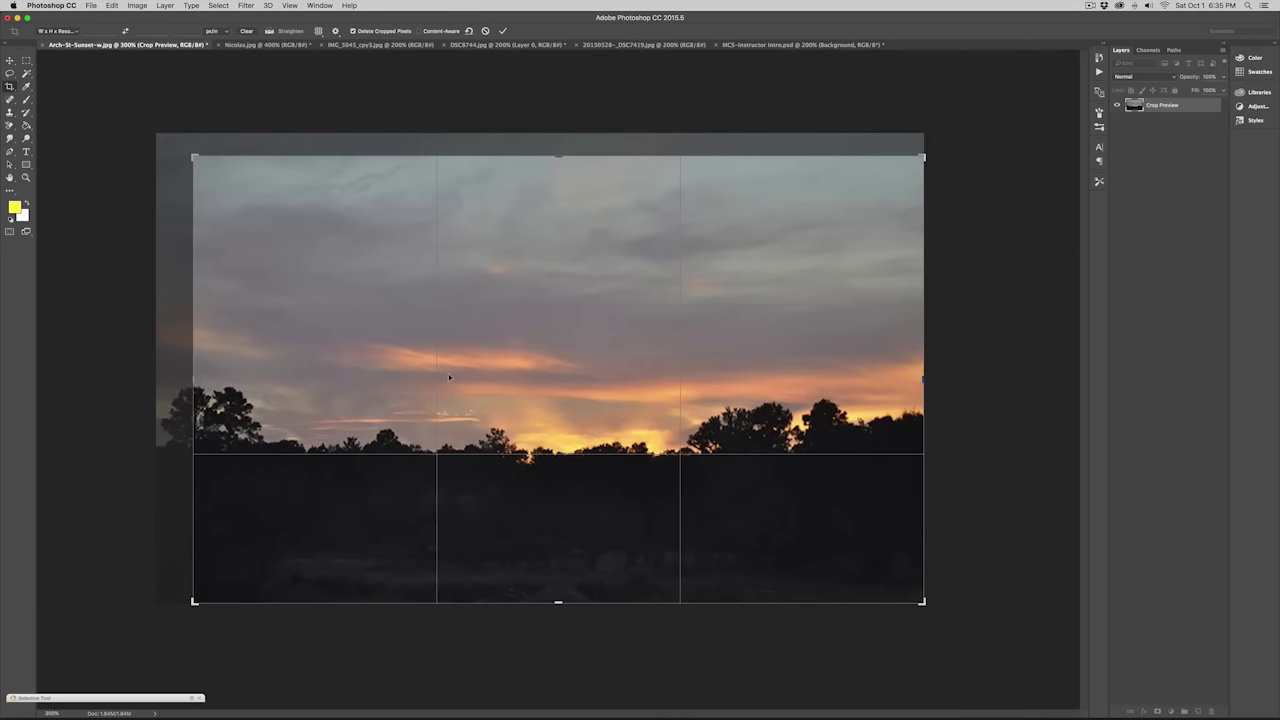
{"action": "key", "text": "Return"}
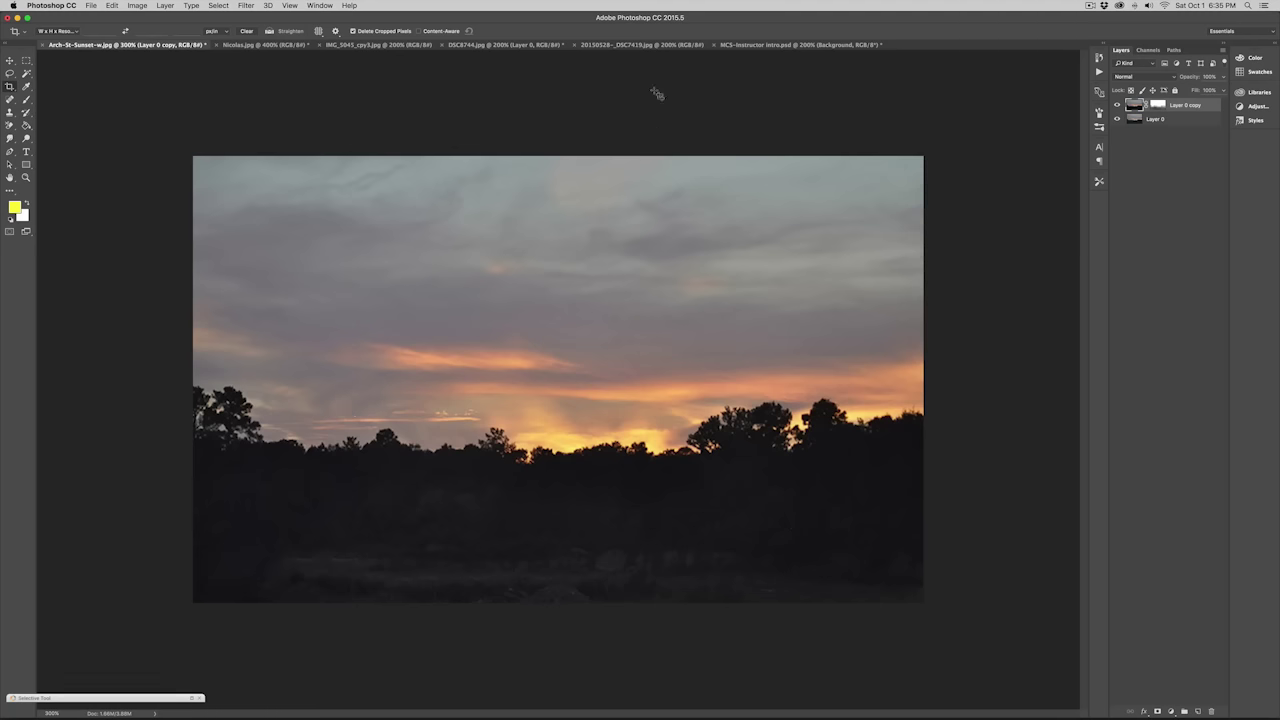
{"action": "left_click", "coordinate": [514, 45]}
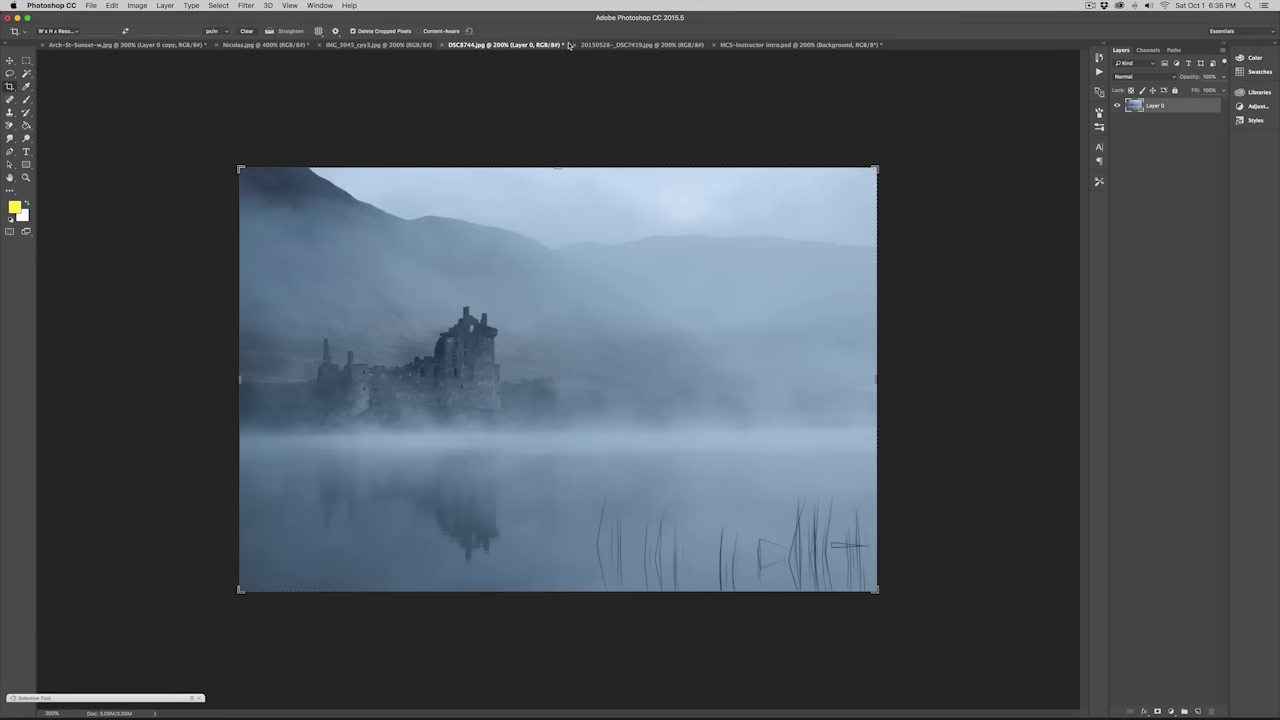
{"action": "left_click", "coordinate": [617, 45]}
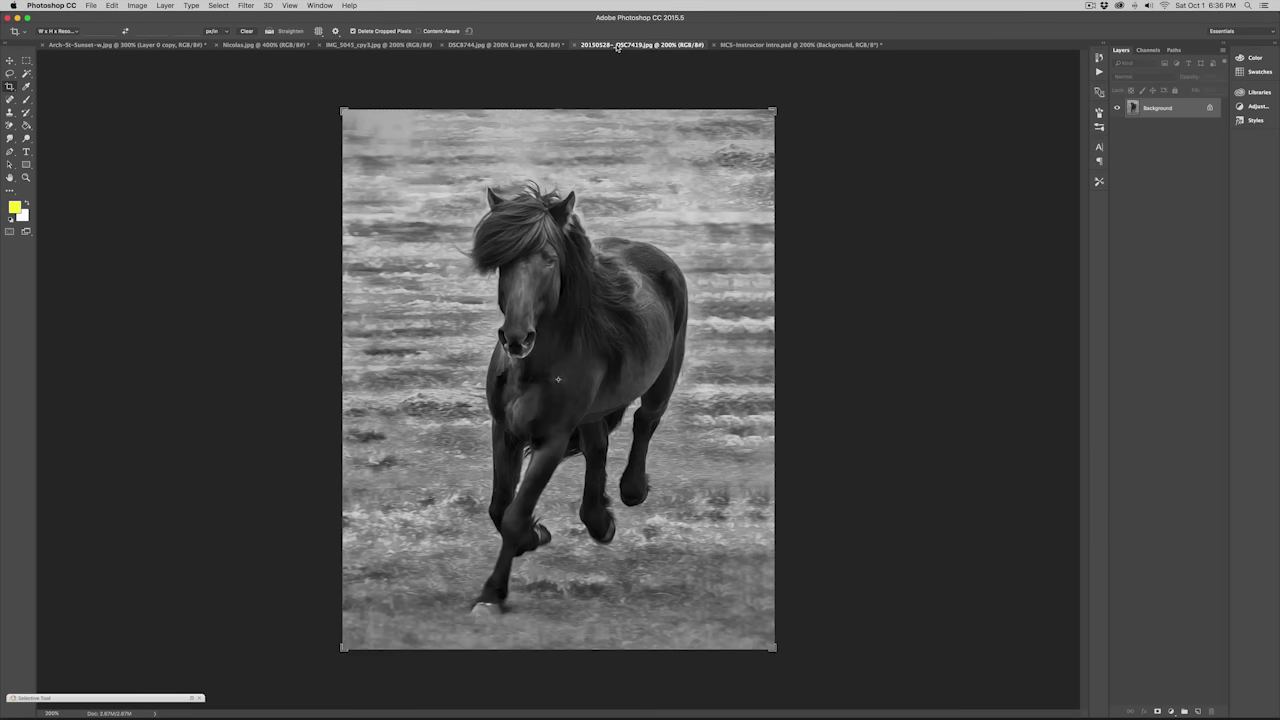
Switch to IMG_5045_cpy3.jpg and select the Move tool to dismiss the crop box.
{"action": "left_click", "coordinate": [389, 46]}
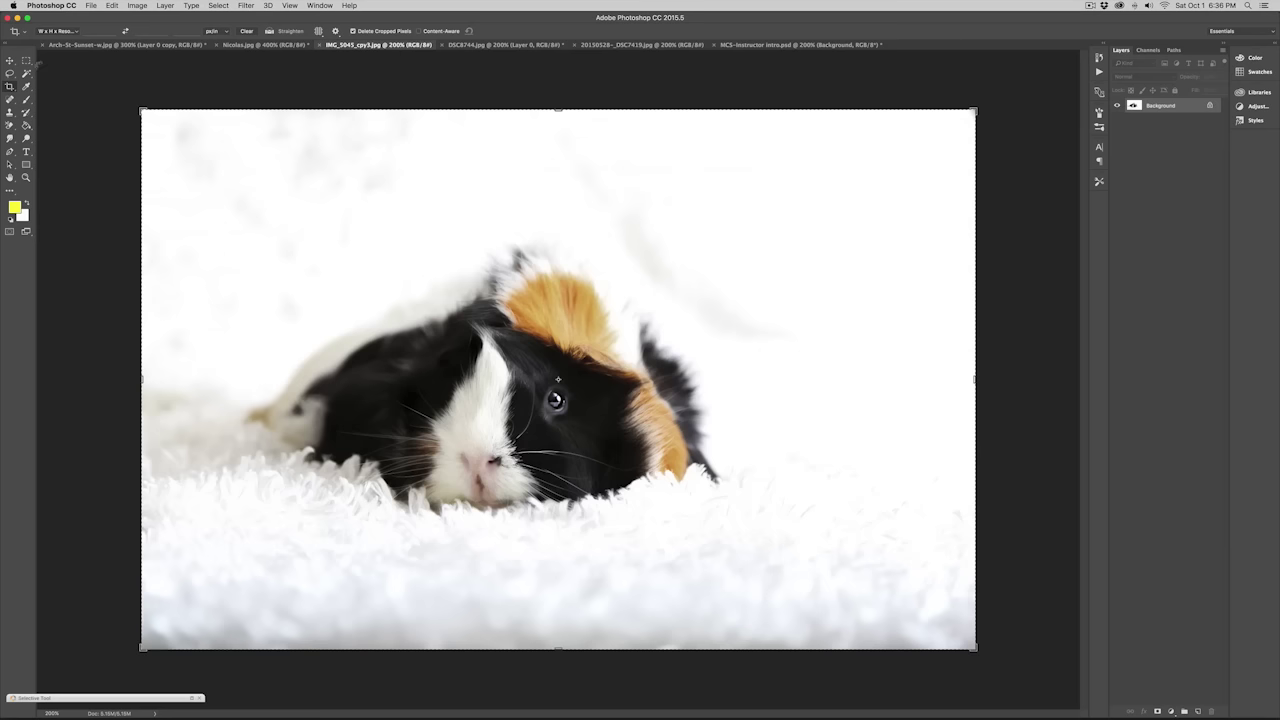
{"action": "left_click", "coordinate": [10, 61]}
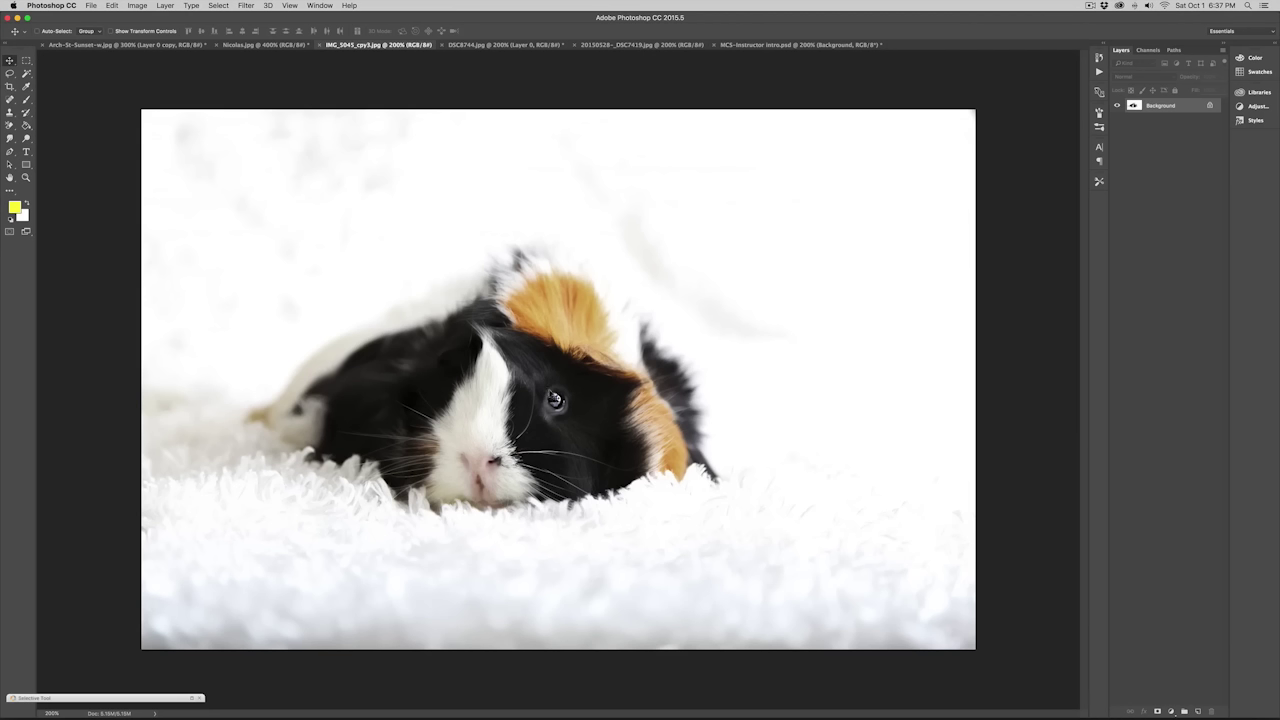
{"action": "left_click", "coordinate": [27, 177]}
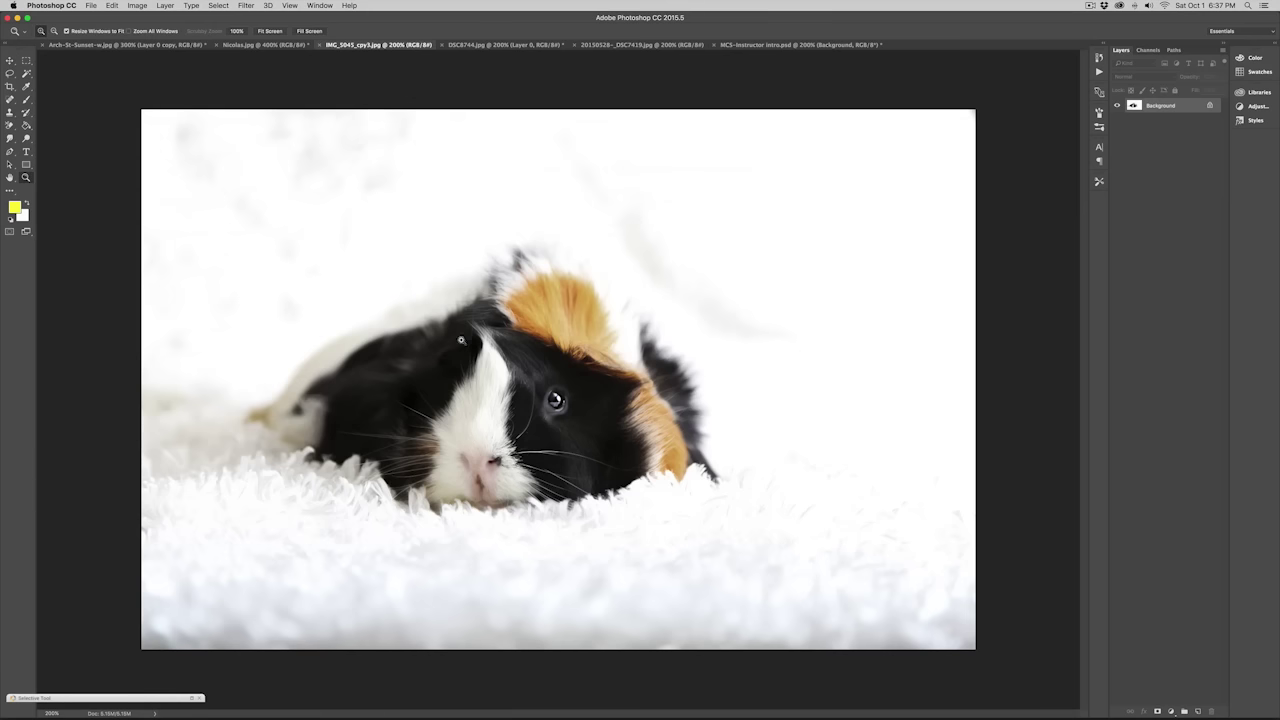
{"action": "left_click", "coordinate": [555, 401]}
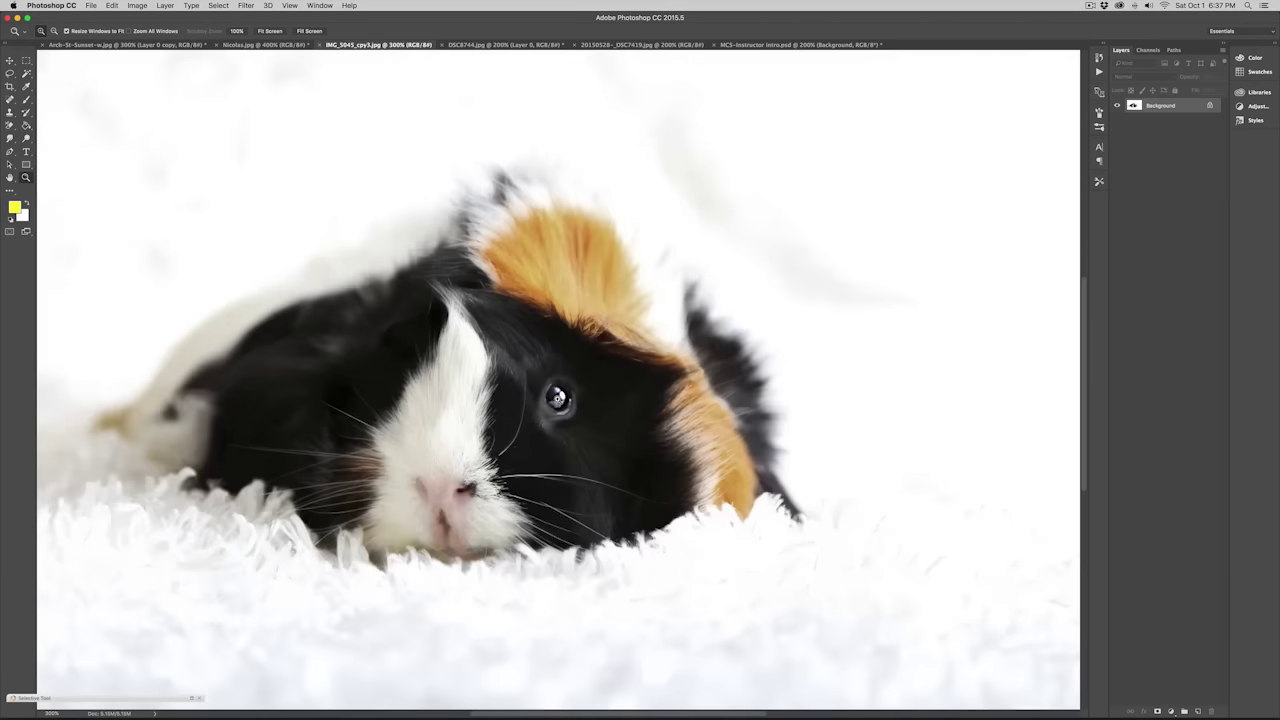
{"action": "left_click", "coordinate": [557, 398]}
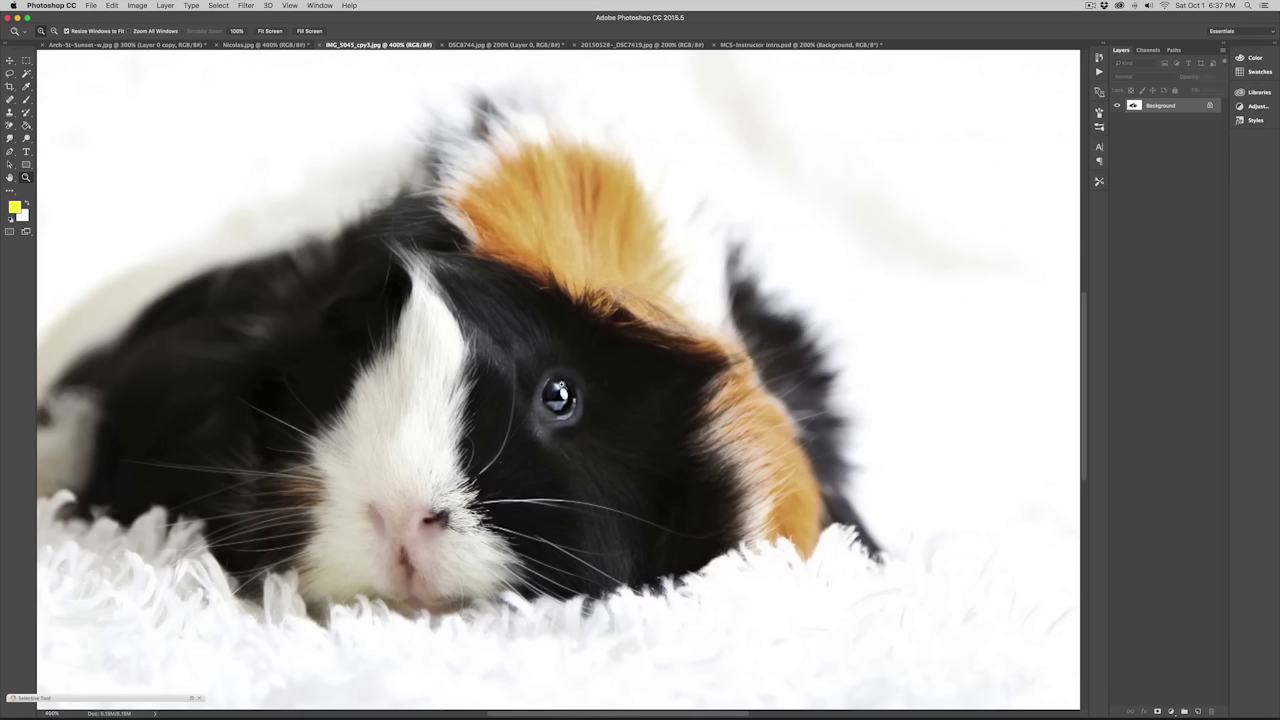
{"action": "left_click", "coordinate": [525, 431], "text": "alt"}
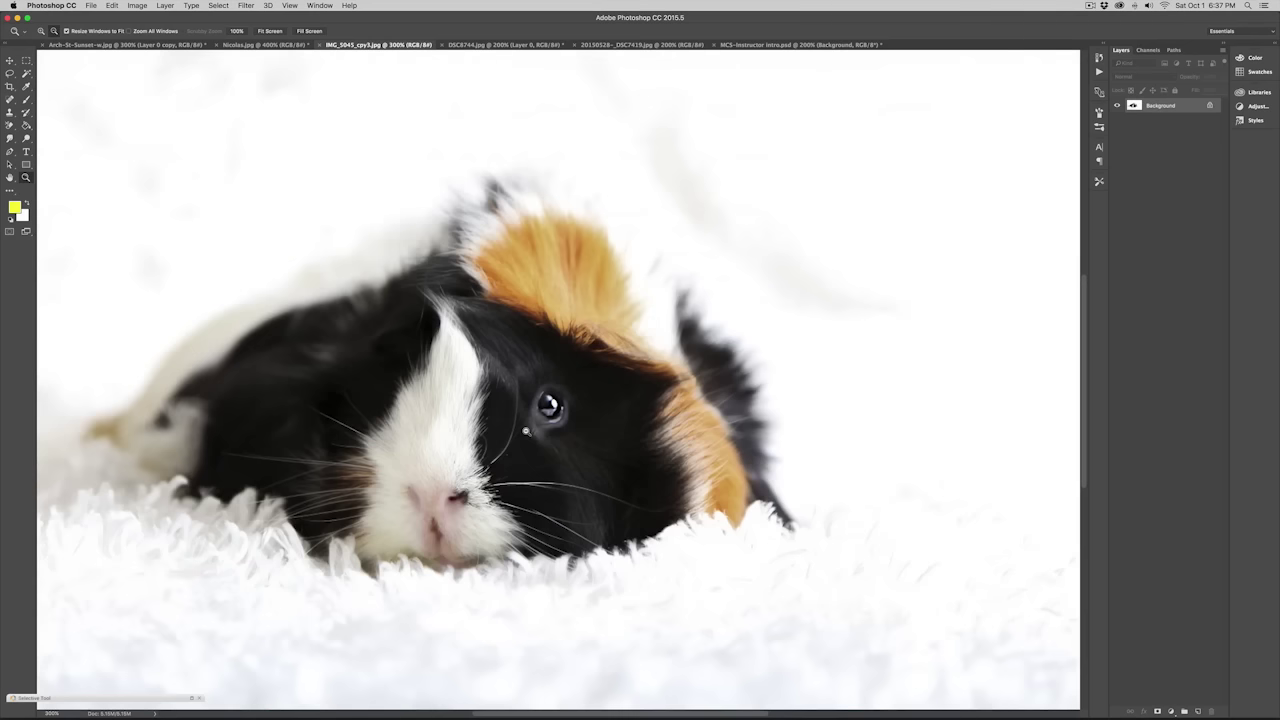
{"action": "left_click", "coordinate": [525, 431], "text": "alt"}
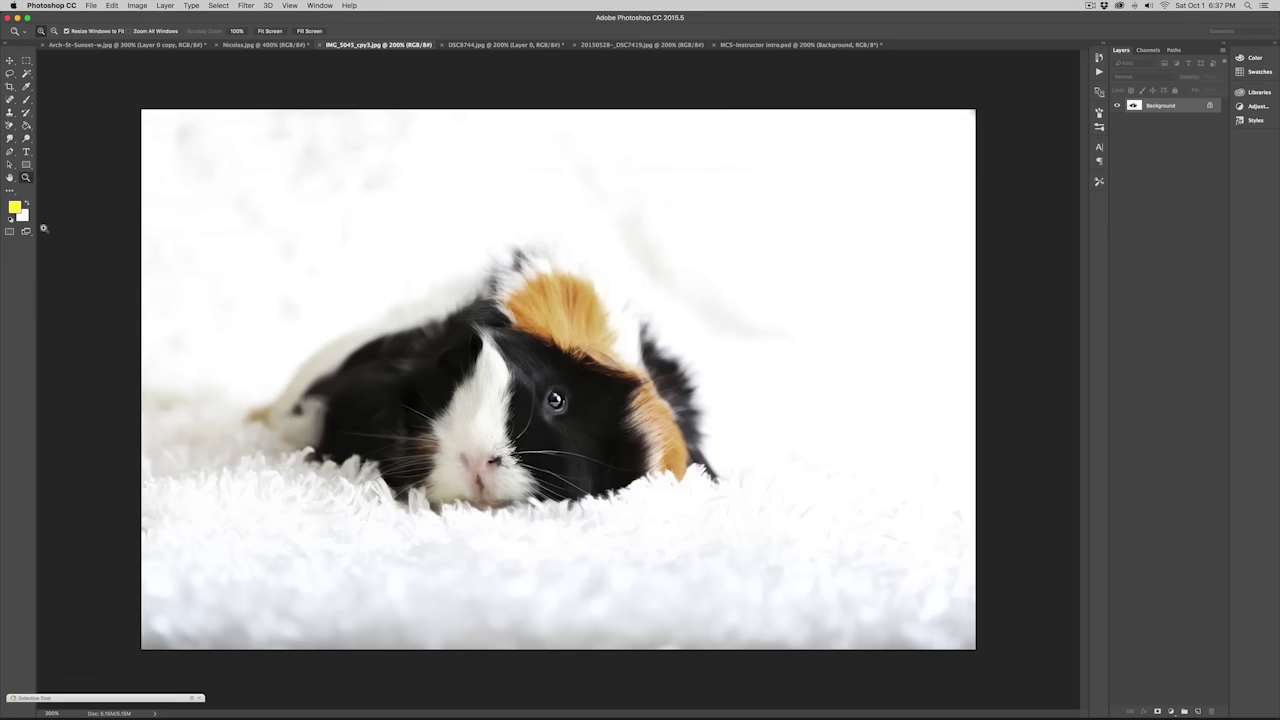
Crop the guinea pig photo inward from both corners, placing the guinea pig on the thirds lines.
{"action": "left_click", "coordinate": [10, 86]}
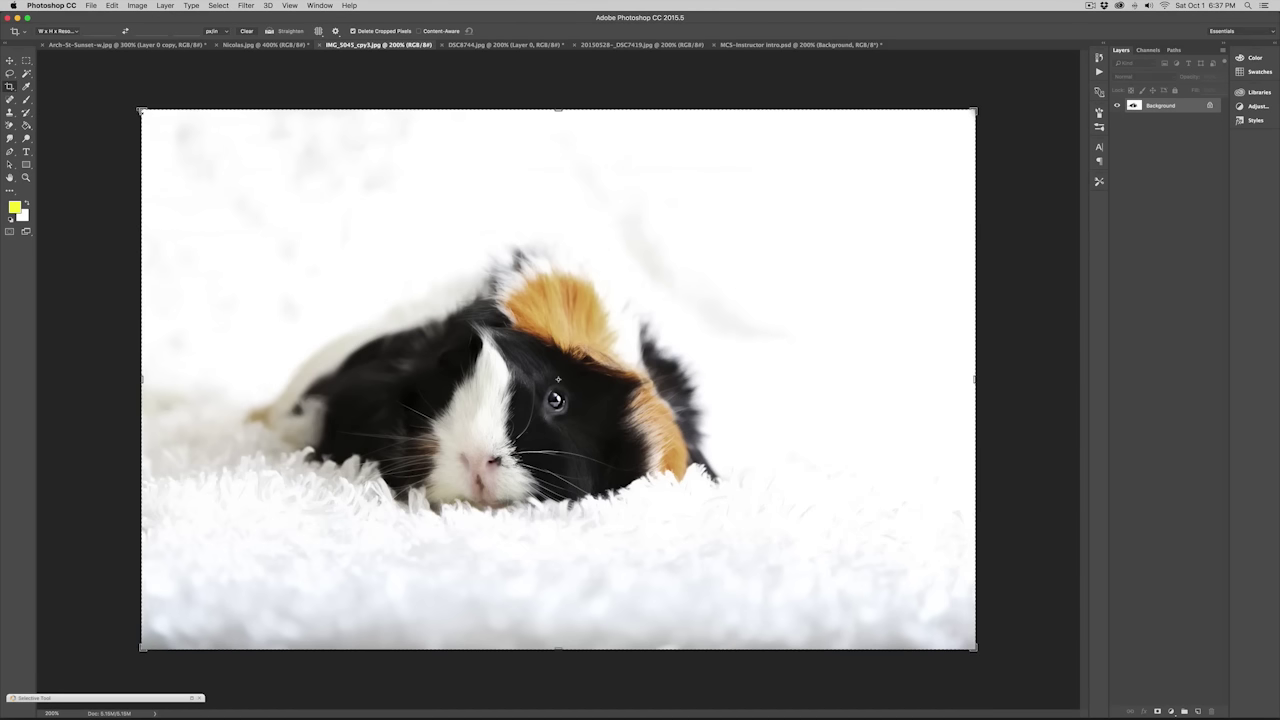
{"action": "left_click_drag", "start_coordinate": [141, 111], "coordinate": [186, 138]}
{"action": "left_click_drag", "start_coordinate": [930, 620], "coordinate": [844, 575]}
{"action": "left_click_drag", "start_coordinate": [594, 412], "coordinate": [619, 401]}
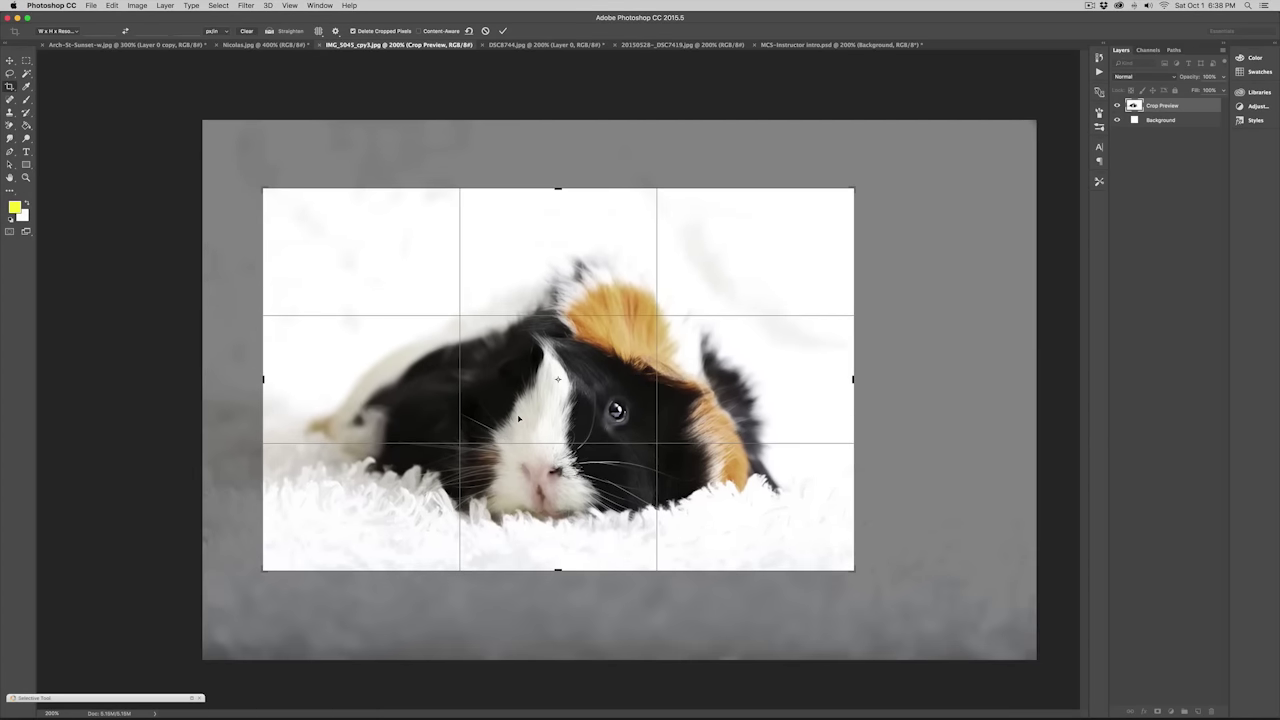
{"action": "left_click_drag", "start_coordinate": [519, 418], "coordinate": [564, 444]}
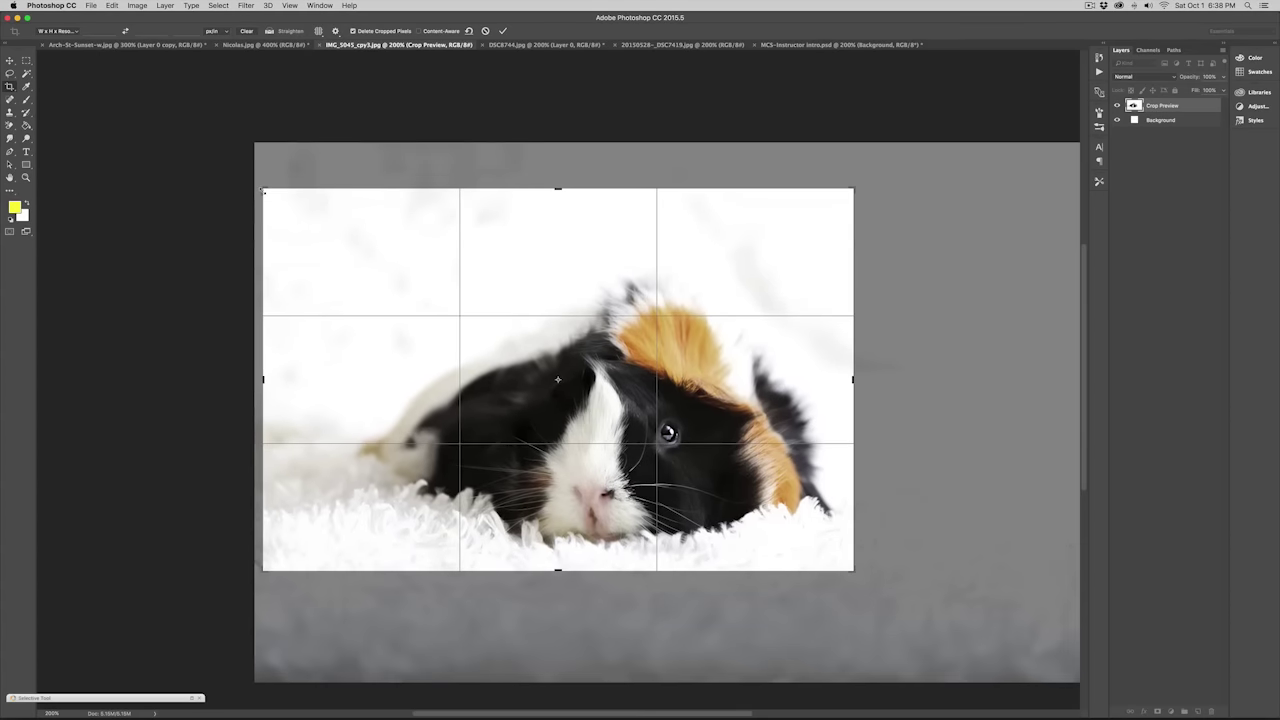
{"action": "left_click_drag", "start_coordinate": [609, 378], "coordinate": [595, 376]}
{"action": "key", "text": "Return"}
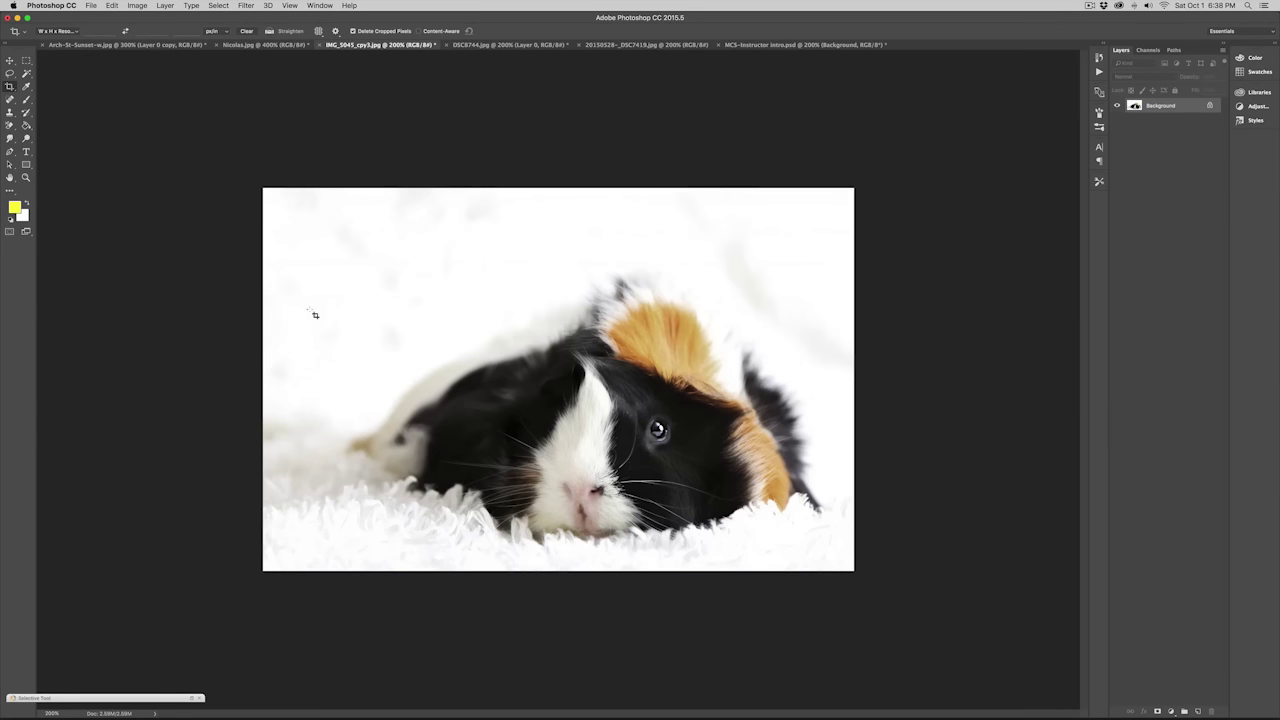
Add a rotated Camera Raw radial filter over the dark left fur, raising Shadows and Exposure to +0.25.
{"action": "left_click", "coordinate": [246, 5]}
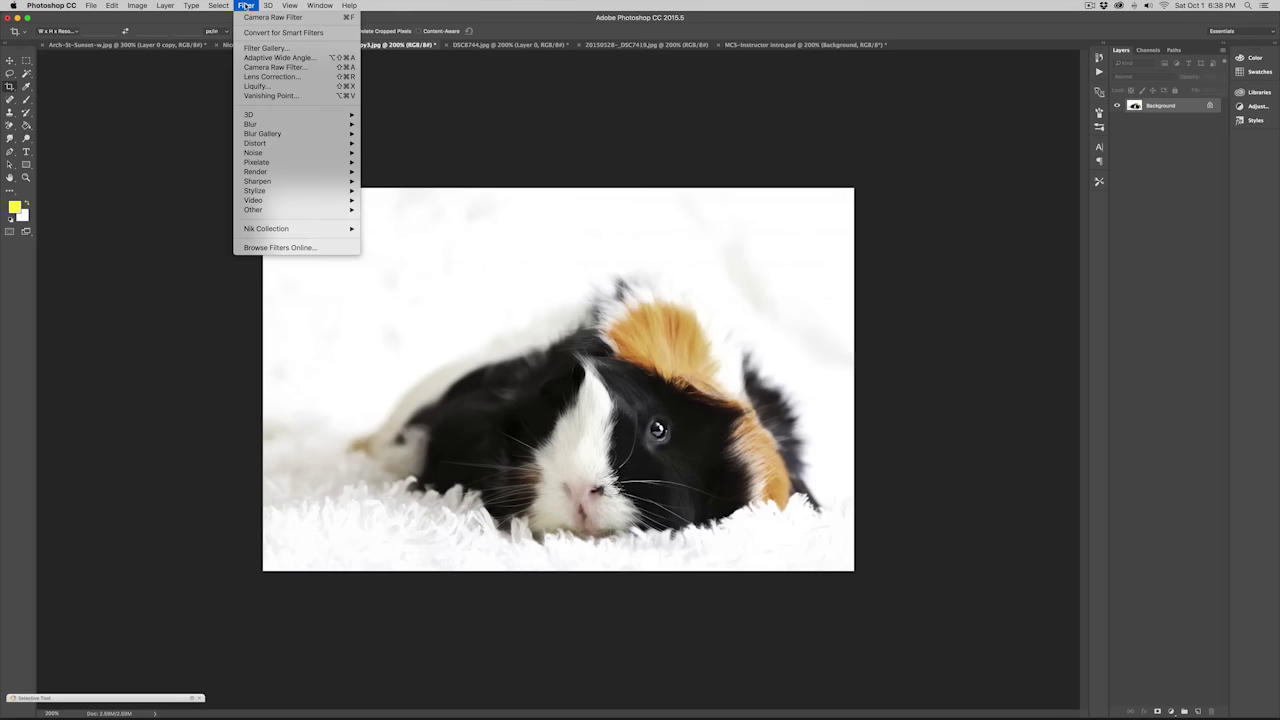
{"action": "left_click", "coordinate": [246, 67]}
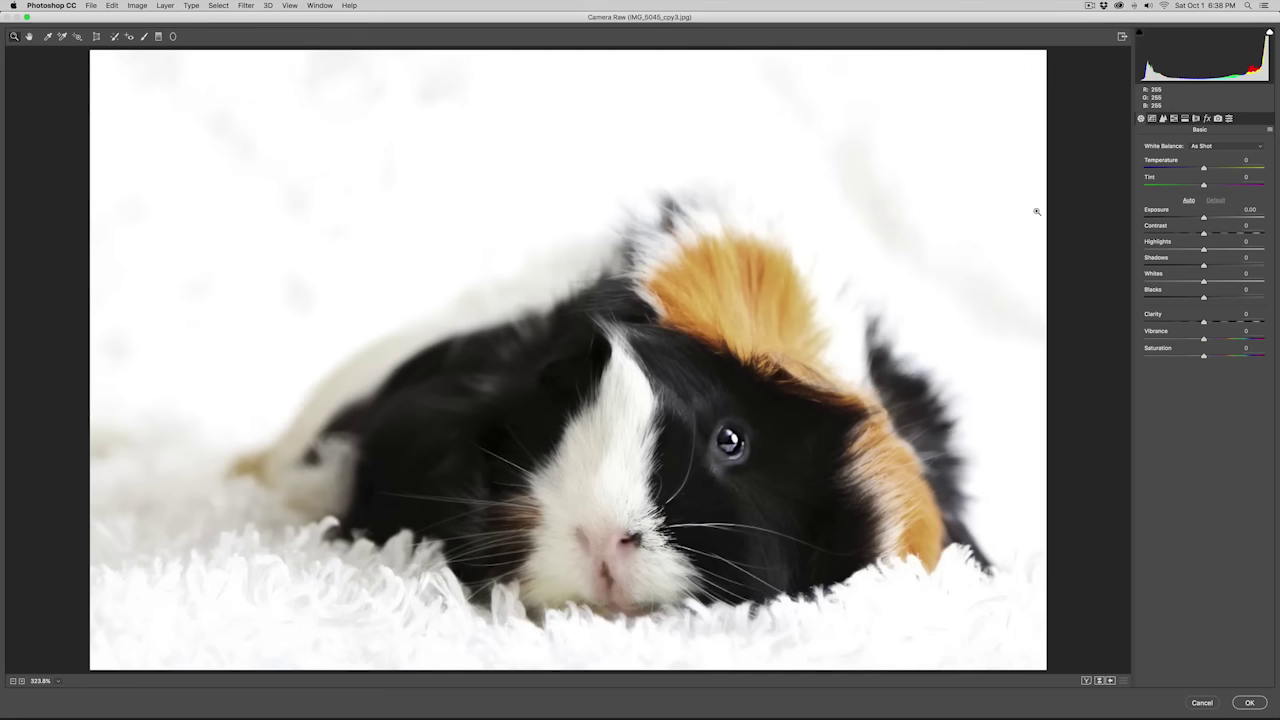
{"action": "left_click", "coordinate": [172, 36]}
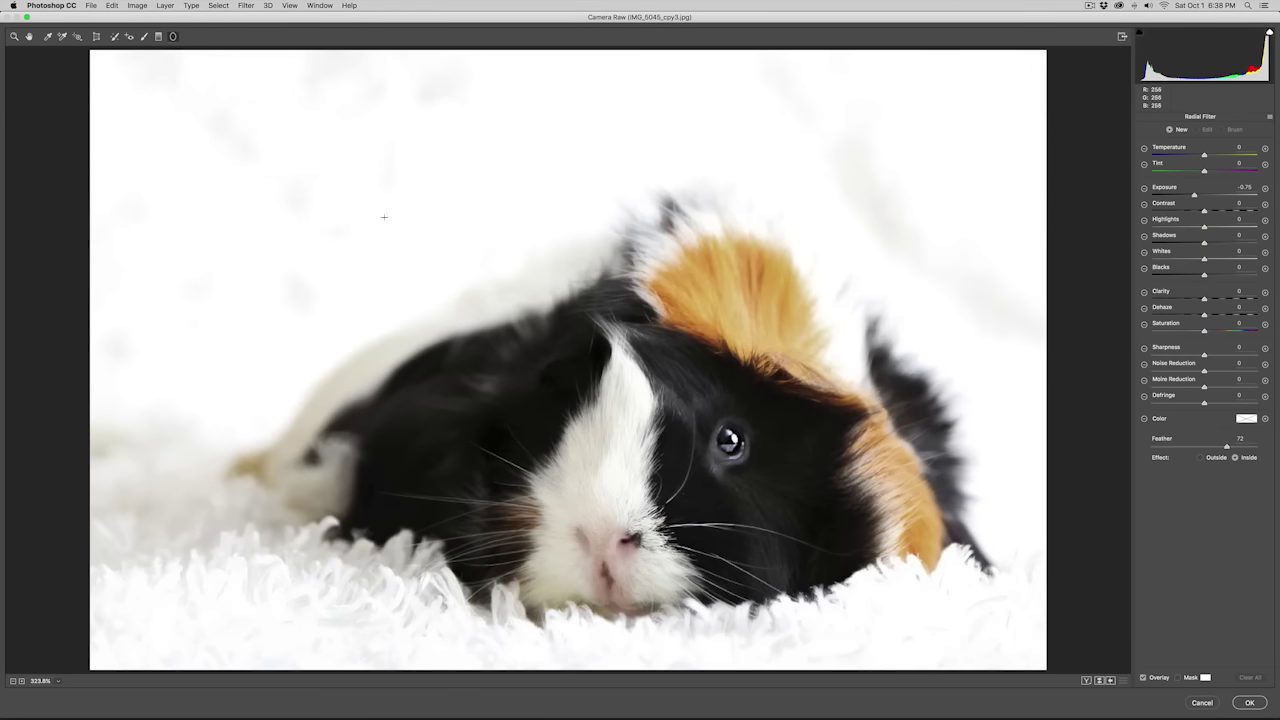
{"action": "left_click_drag", "start_coordinate": [489, 368], "coordinate": [407, 524]}
{"action": "left_click_drag", "start_coordinate": [497, 146], "coordinate": [617, 187]}
{"action": "left_click_drag", "start_coordinate": [489, 372], "coordinate": [471, 406]}
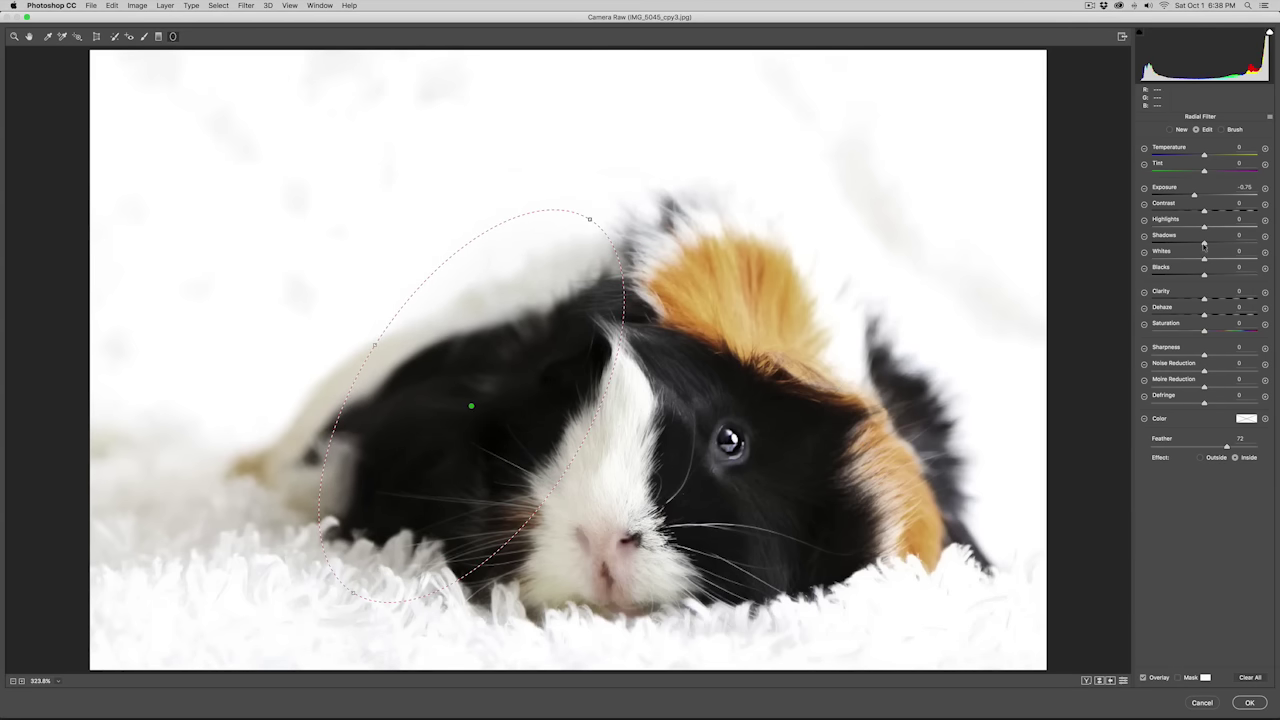
{"action": "left_click_drag", "start_coordinate": [1204, 243], "coordinate": [1216, 246]}
{"action": "left_click_drag", "start_coordinate": [1196, 197], "coordinate": [1175, 212]}
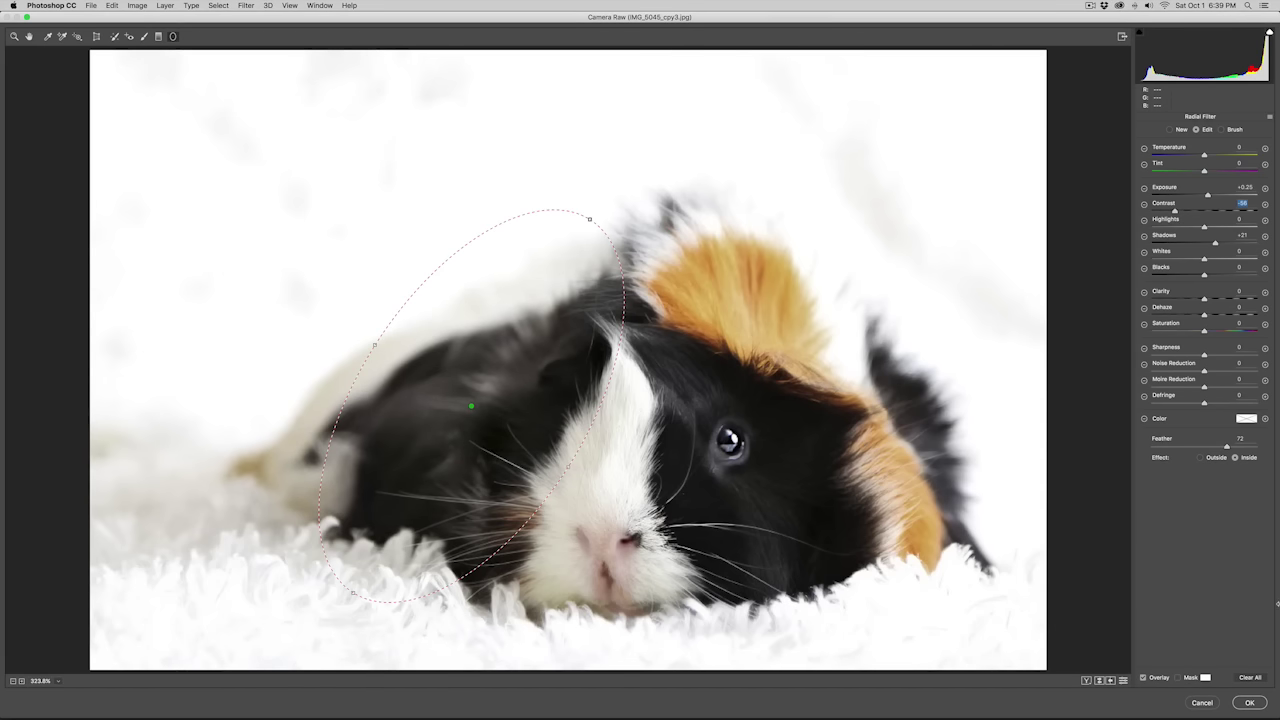
{"action": "left_click", "coordinate": [1249, 703]}
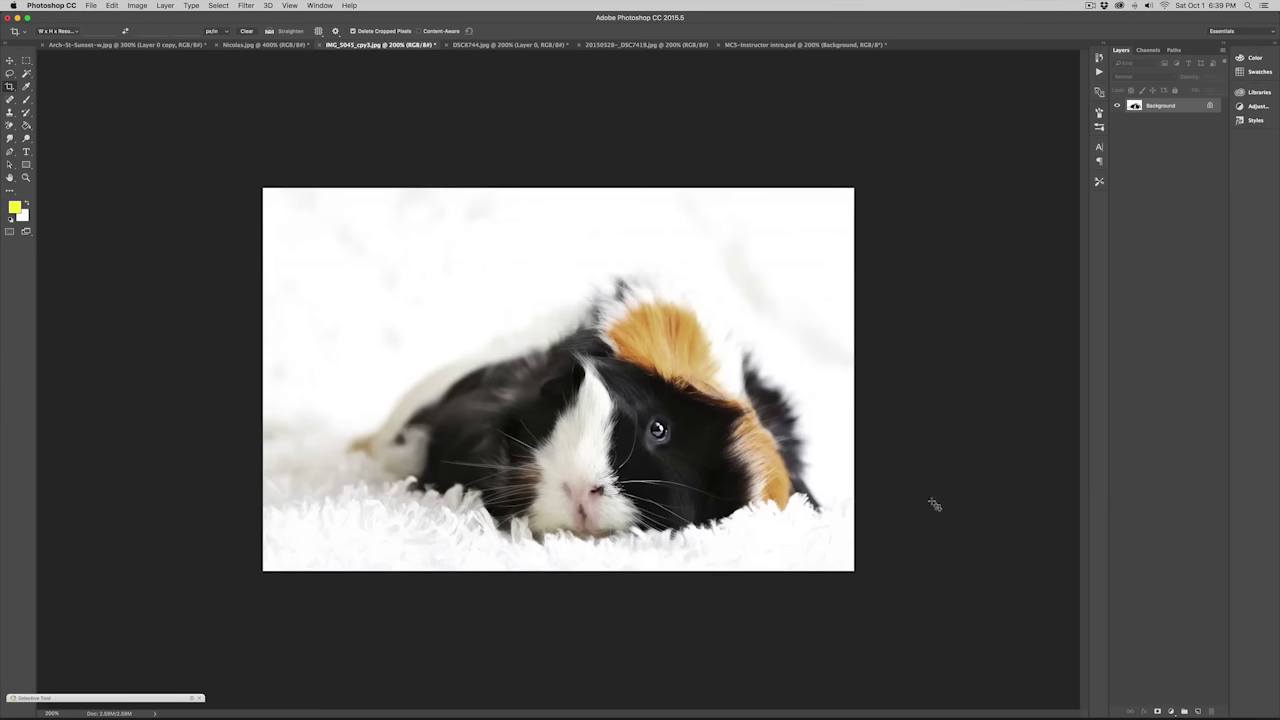
{"action": "key", "text": "super+z"}
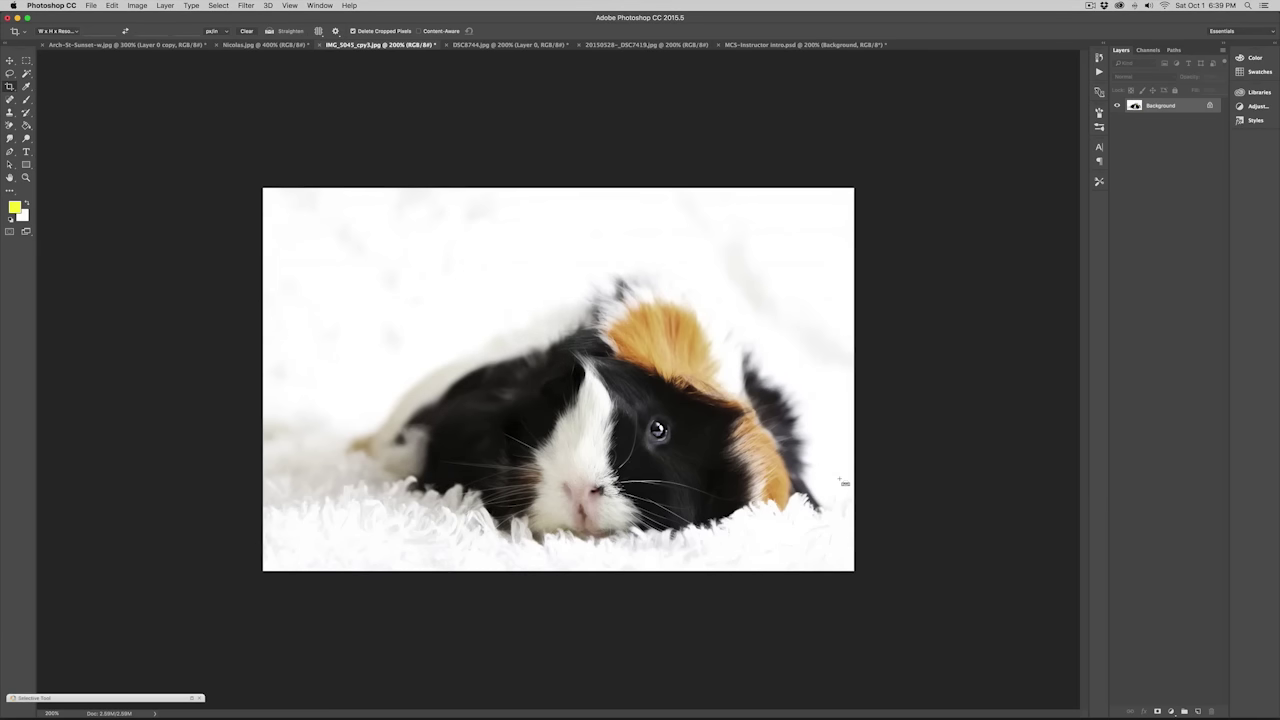
{"action": "key", "text": "super+z"}
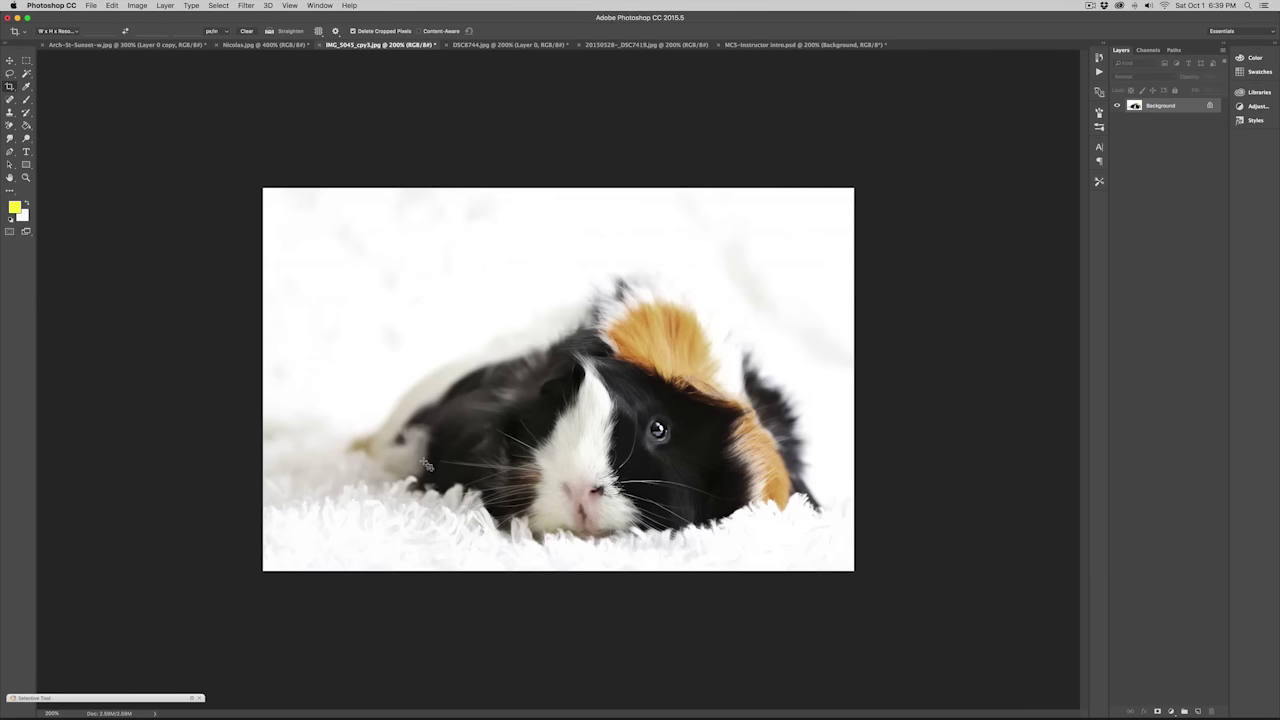
Switch to the 20150528-_DSC7419.jpg horse photo.
{"action": "left_click", "coordinate": [630, 46]}
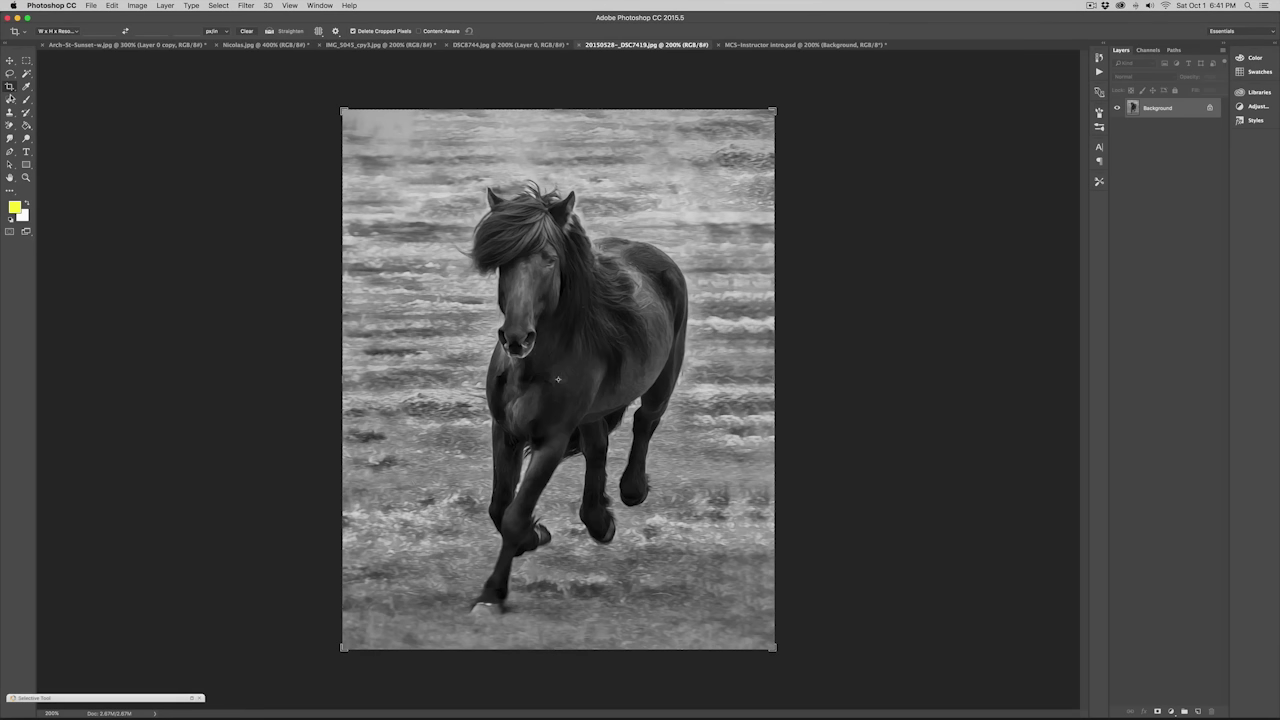
Set a fresh crop on the horse photo, narrowing the left and top-right and centring the horse.
{"action": "left_click", "coordinate": [9, 61]}
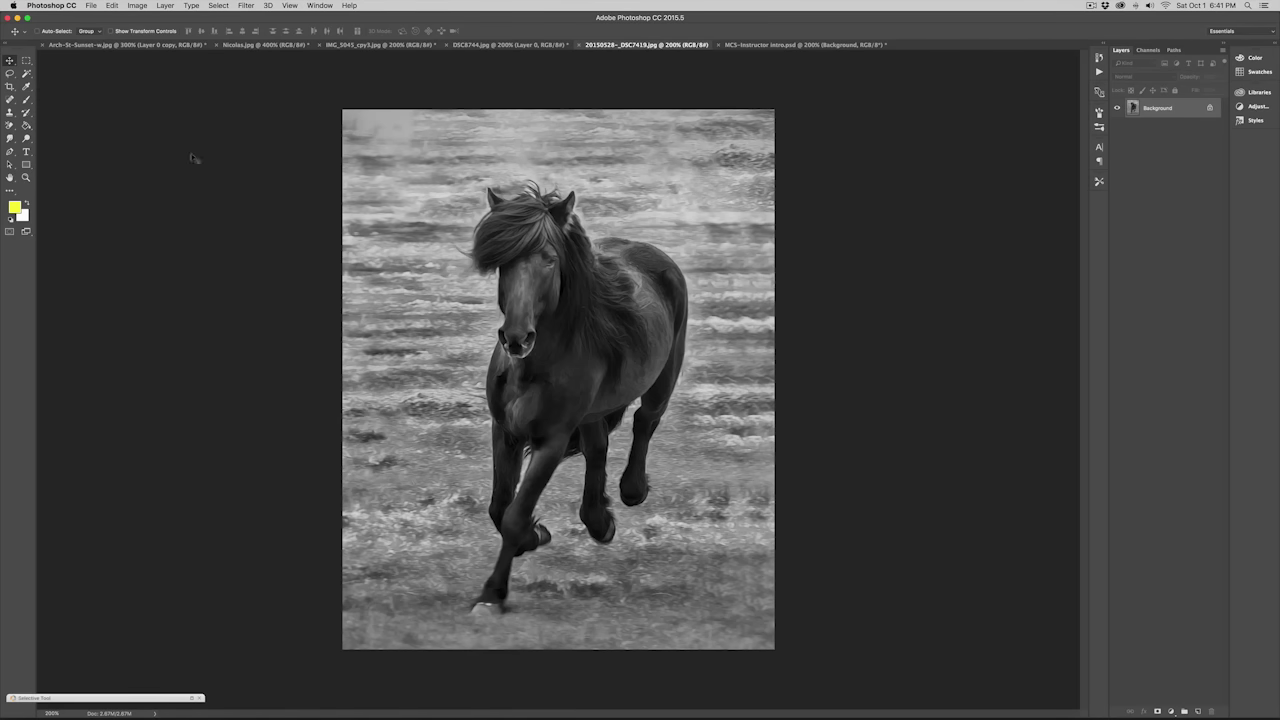
{"action": "left_click", "coordinate": [9, 86]}
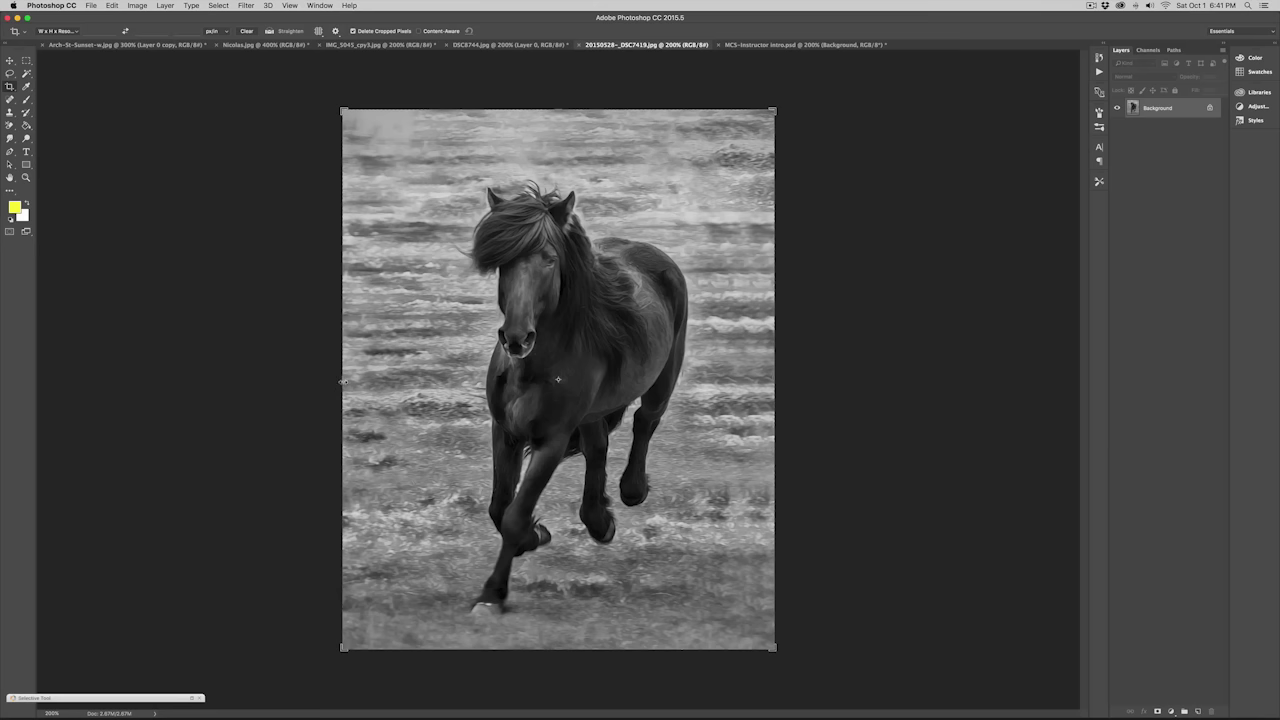
{"action": "left_click_drag", "start_coordinate": [343, 381], "coordinate": [382, 385]}
{"action": "left_click_drag", "start_coordinate": [740, 105], "coordinate": [723, 123]}
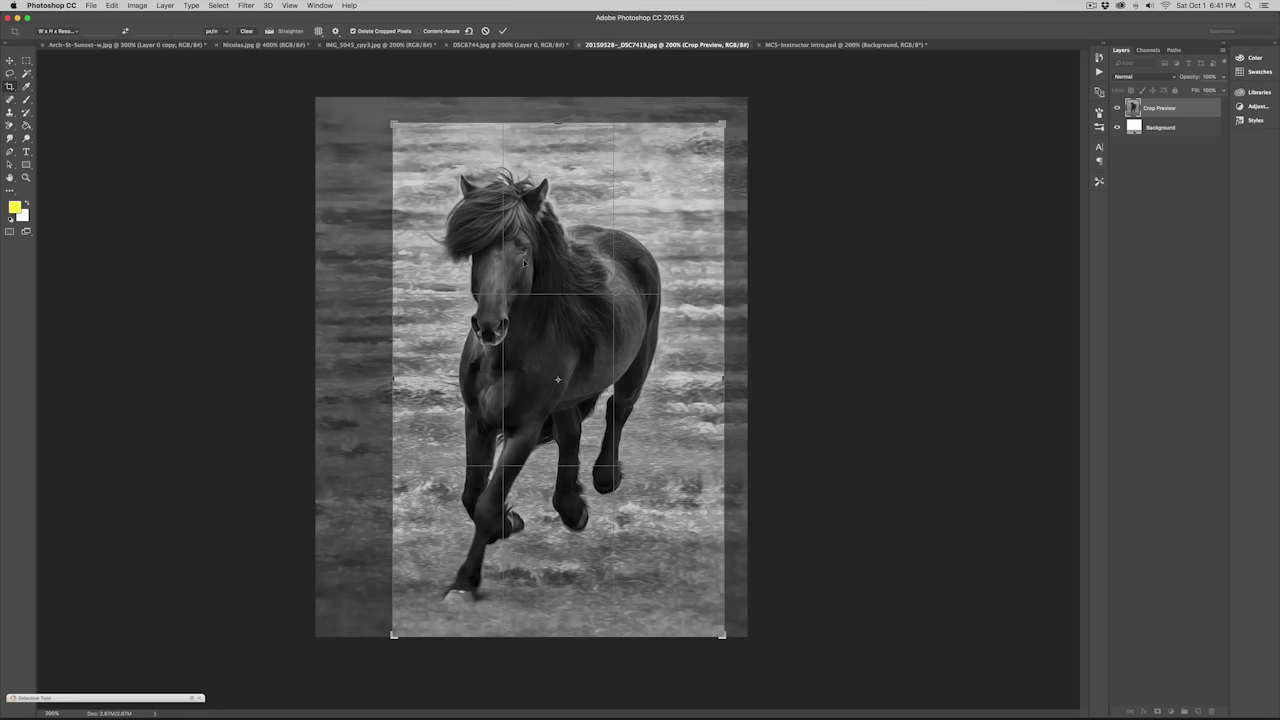
{"action": "mouse_move", "coordinate": [552, 262]}
{"action": "left_mouse_down"}
{"action": "mouse_move", "coordinate": [581, 270]}
{"action": "mouse_move", "coordinate": [509, 270]}
{"action": "mouse_move", "coordinate": [536, 268]}
{"action": "left_mouse_up"}
Commit the narrow vertical crop around the galloping horse.
{"action": "key", "text": "Return"}
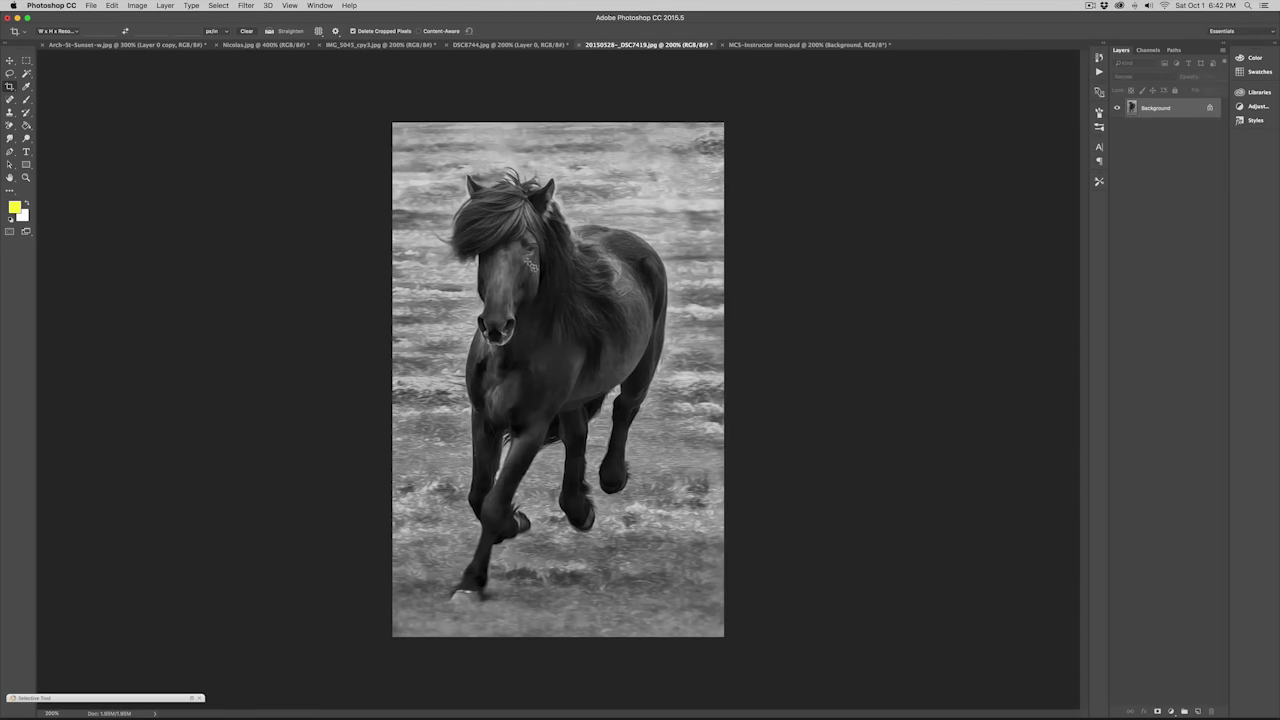